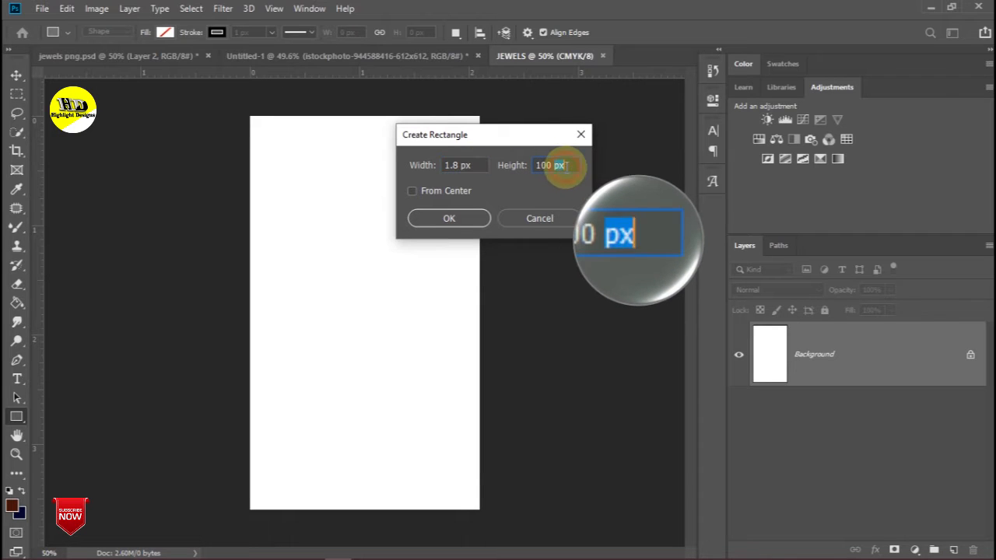
# - Undo the tiny rectangle that was created by mistake on the JEWELS canvas
pyautogui.moveTo(560, 165); pyautogui.dragTo(539, 165)
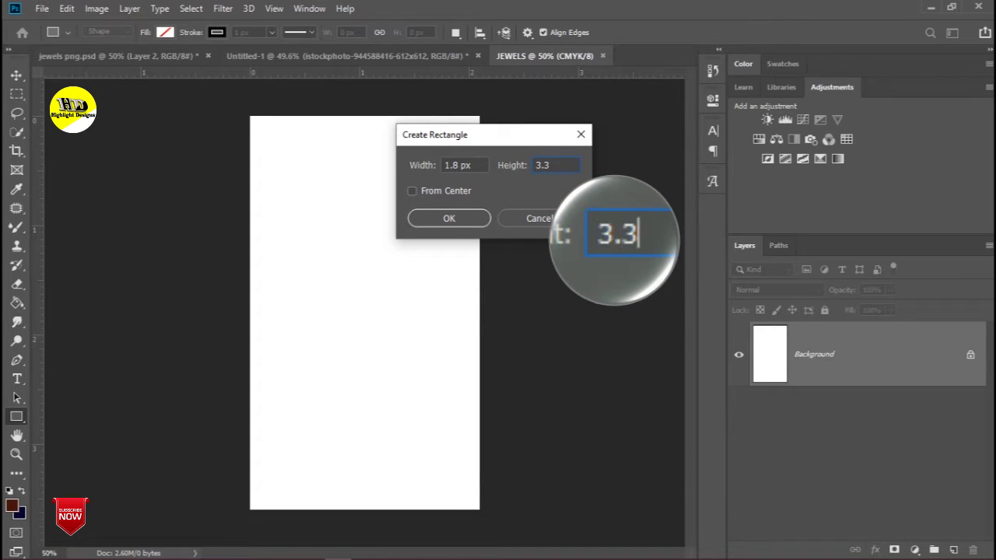
pyautogui.click(466, 222)
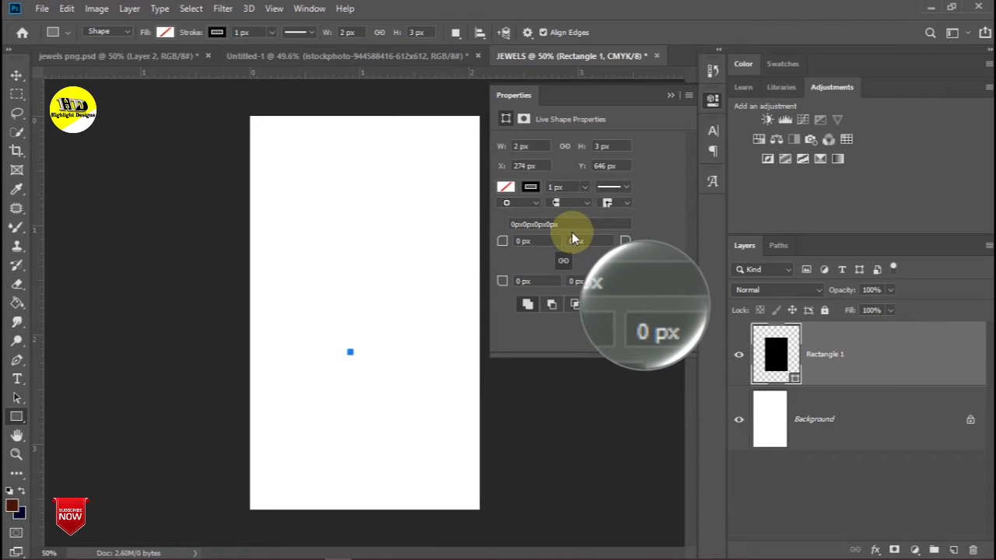
pyautogui.click(670, 98)
pyautogui.hotkey('ctrl', 'z')
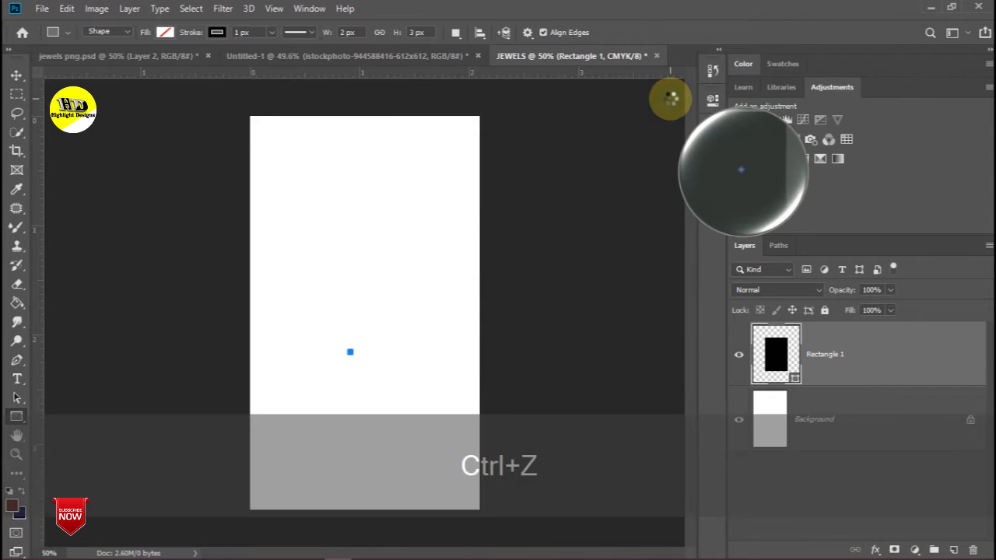
# - Create a 1.8 in × 3.3 in (540 × 990 px) rectangle with the Rectangle tool
pyautogui.rightClick(16, 416)
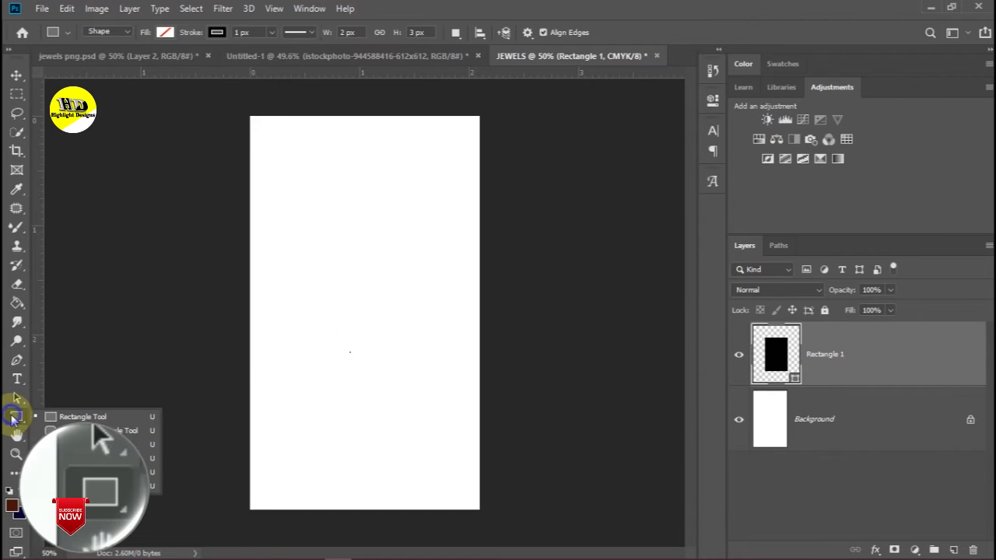
pyautogui.click(74, 418)
pyautogui.click(394, 269)
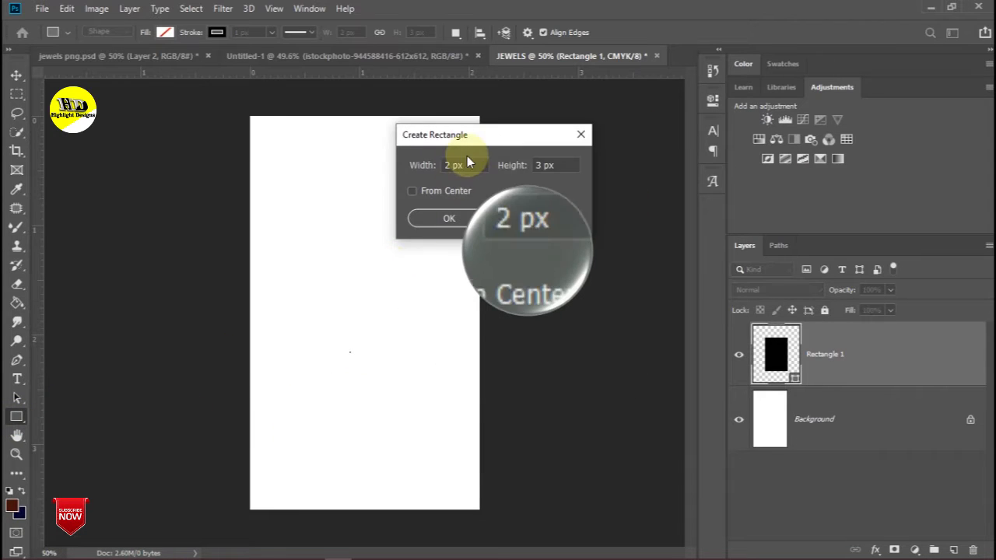
pyautogui.click(465, 162)
pyautogui.write('1.8')
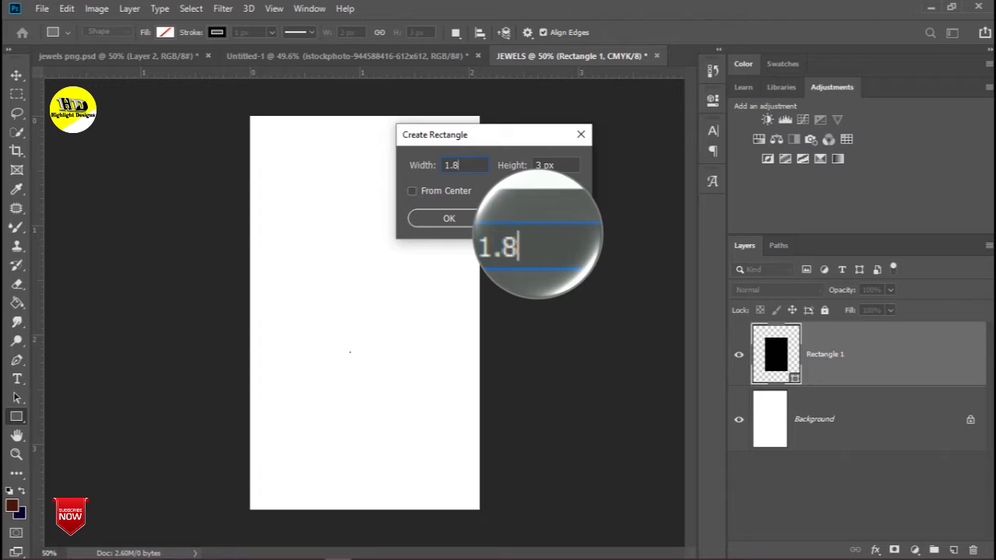
pyautogui.write(' IN')
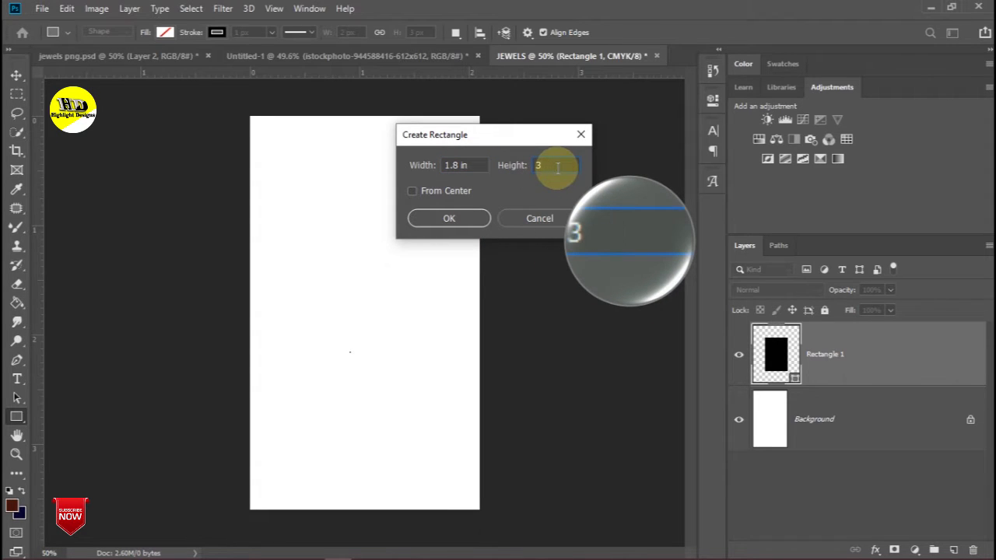
pyautogui.press('Return')
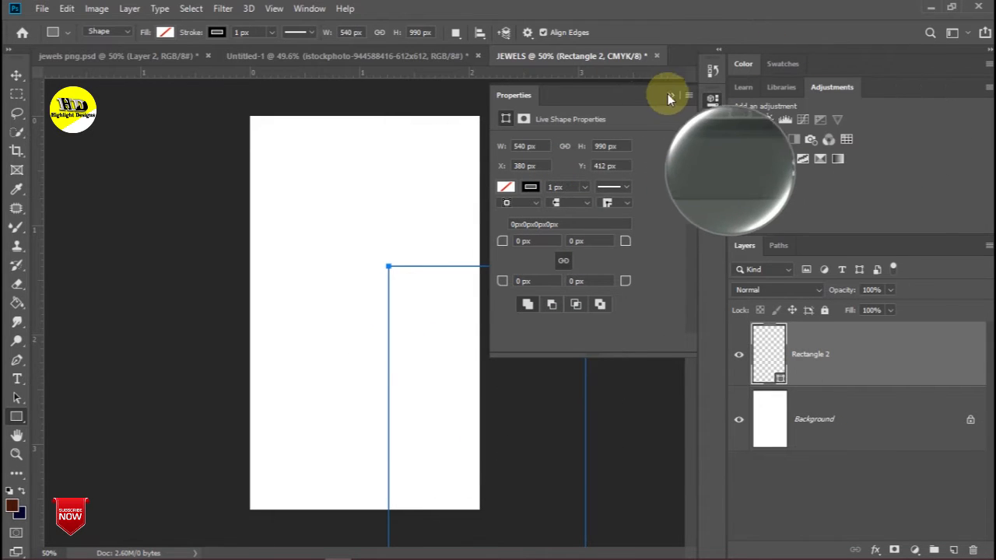
pyautogui.click(669, 95)
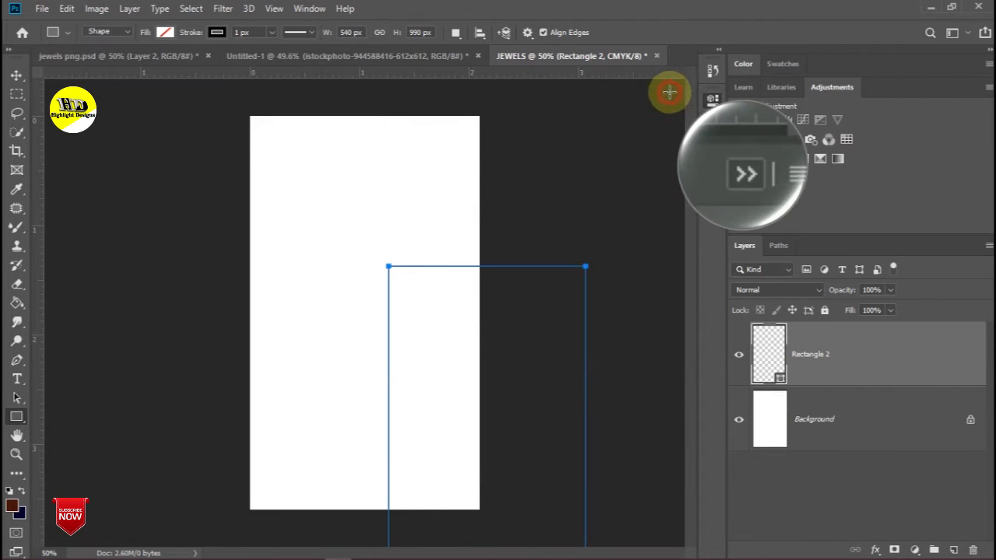
# - Centre the rectangle on the Background, make guides from its edges, and move it below the Background
pyautogui.press('v')
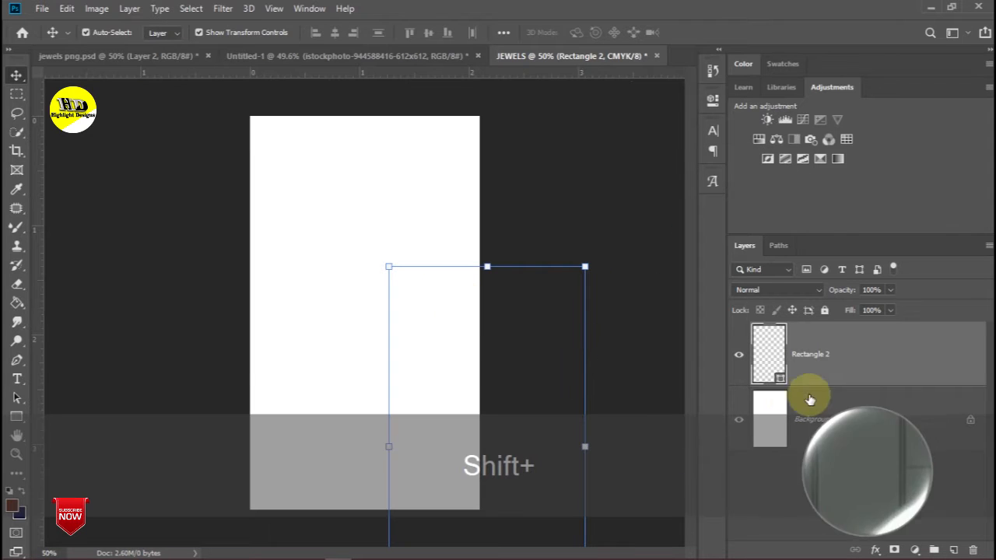
pyautogui.keyDown('shift'); pyautogui.click(841, 397); pyautogui.keyUp('shift')
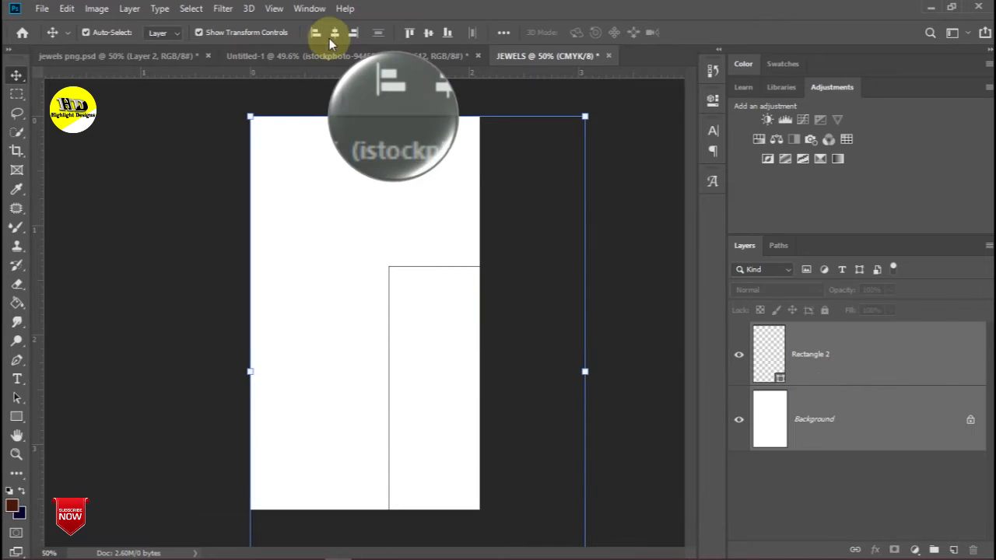
pyautogui.click(335, 32)
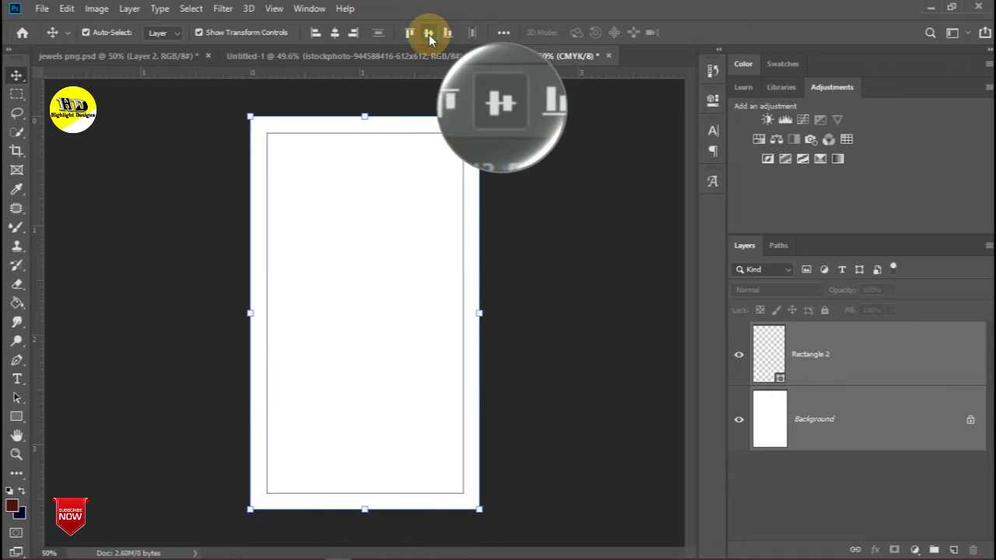
pyautogui.click(274, 8)
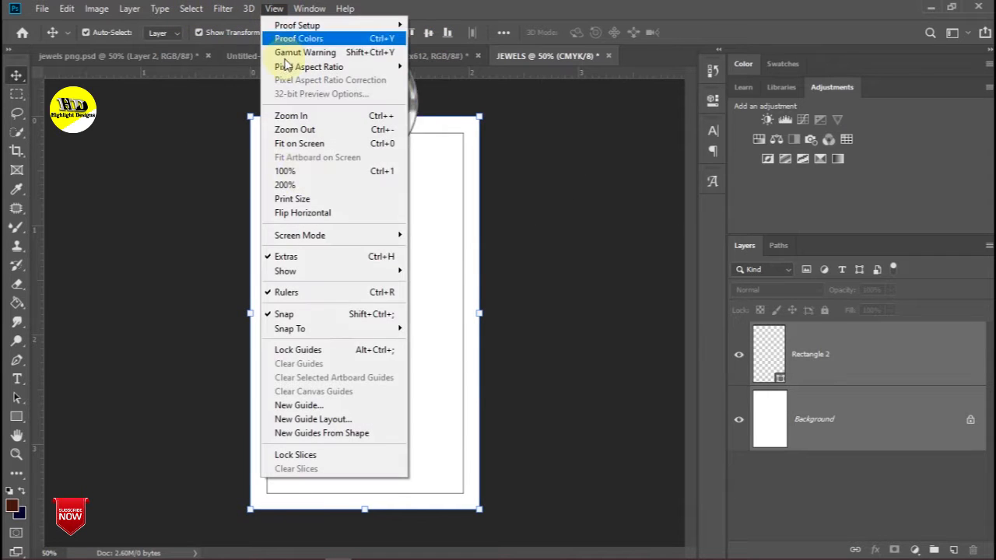
pyautogui.click(304, 433)
pyautogui.moveTo(885, 340); pyautogui.dragTo(969, 548)
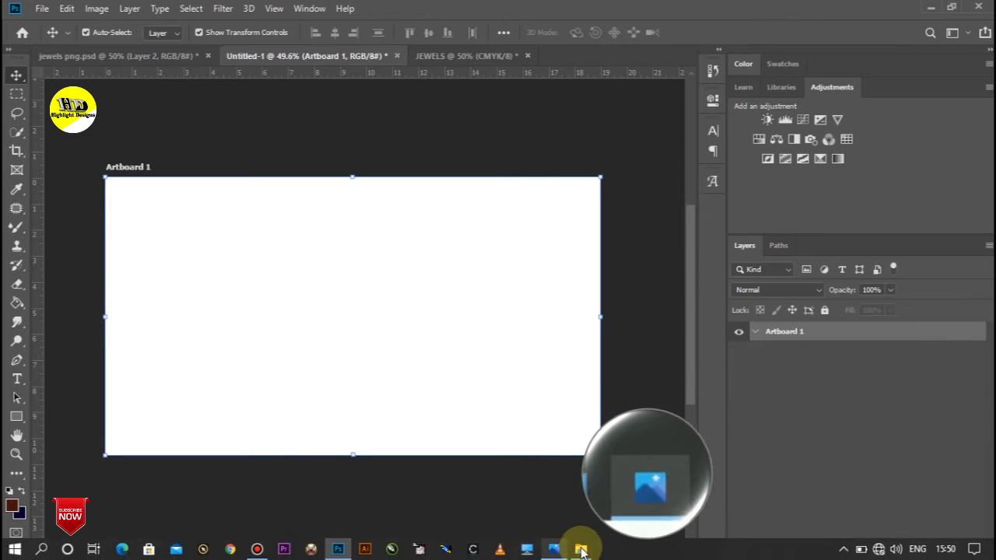
# - Place the jewellery and model image files from Downloads onto the artboard
pyautogui.click(578, 548)
pyautogui.keyDown('ctrl'); pyautogui.click(358, 405); pyautogui.keyUp('ctrl')
pyautogui.moveTo(373, 387); pyautogui.dragTo(334, 350)
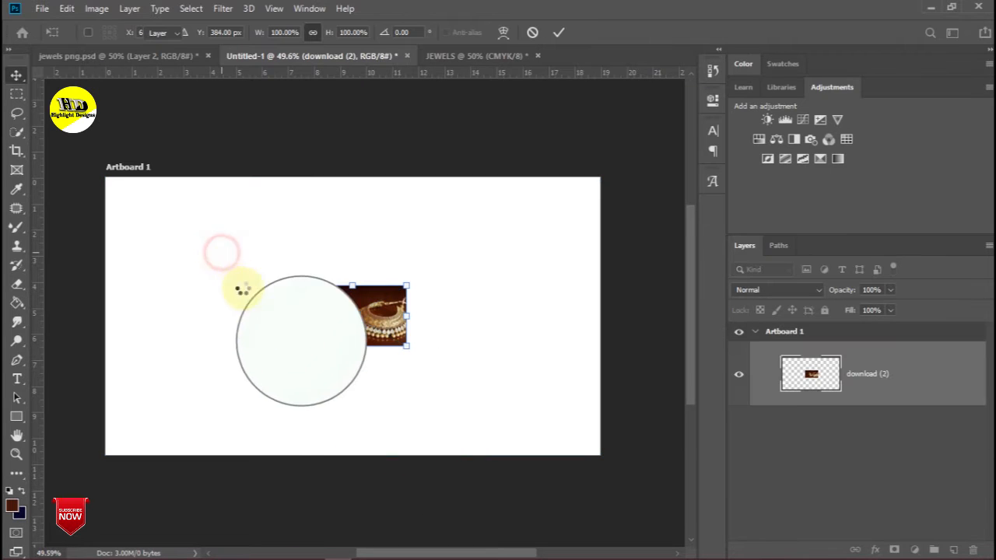
pyautogui.moveTo(355, 313); pyautogui.dragTo(470, 315)
pyautogui.press('Return')
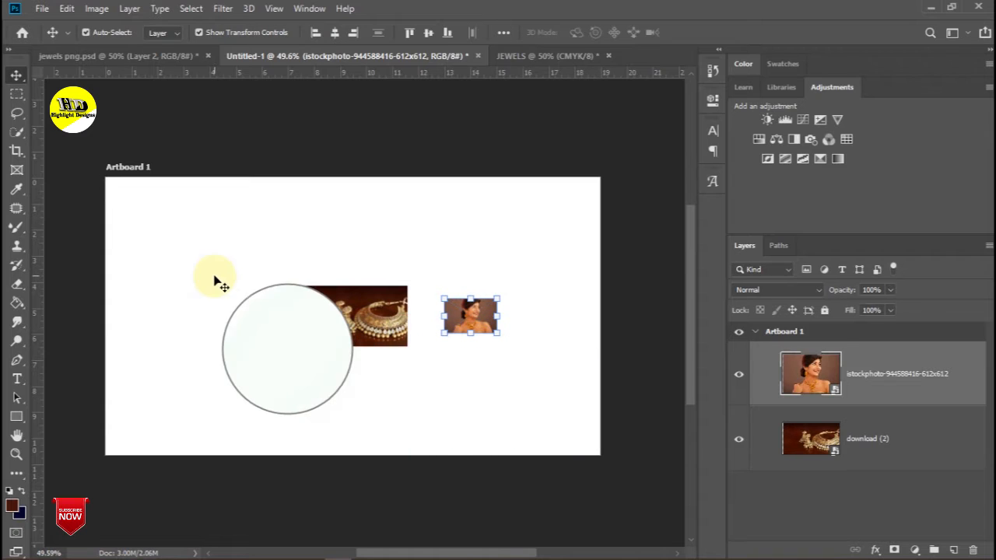
# - Reposition the jewellery photo, then enlarge and reposition the model photo
pyautogui.moveTo(330, 333); pyautogui.dragTo(213, 284)
pyautogui.click(290, 298)
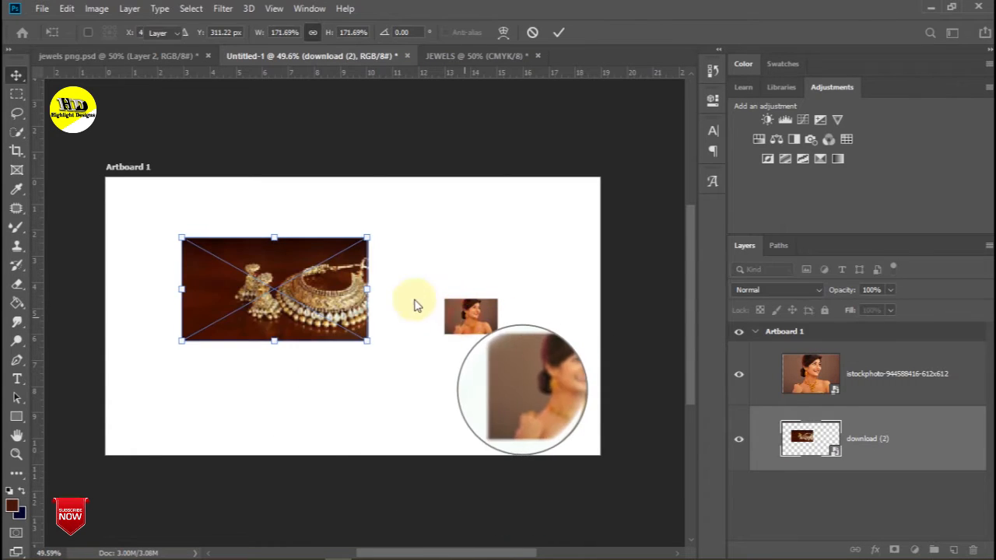
pyautogui.press('Return')
pyautogui.click(469, 328)
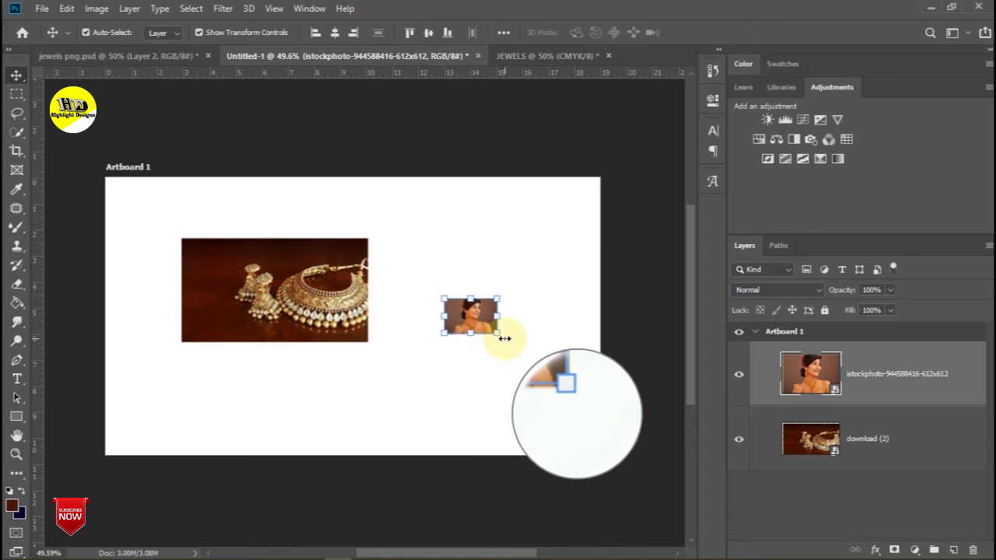
pyautogui.moveTo(499, 334); pyautogui.dragTo(627, 423)
pyautogui.moveTo(521, 370); pyautogui.dragTo(476, 315)
pyautogui.keyDown('alt'); pyautogui.scroll(4, 476, 315); pyautogui.keyUp('alt')
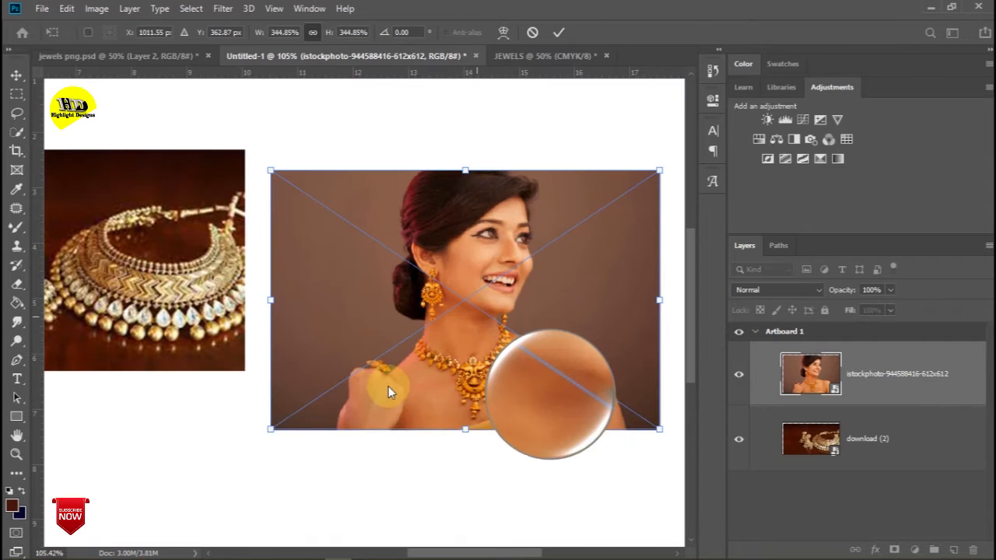
# - Trace the model's outline along her hand and shoulder with the Pen tool
pyautogui.click(17, 361)
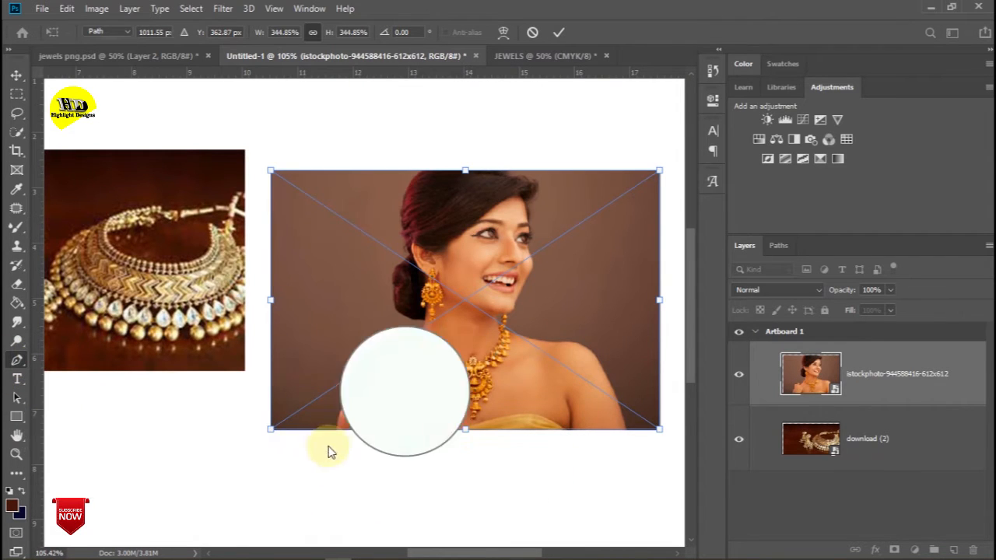
pyautogui.click(336, 430)
pyautogui.click(347, 400)
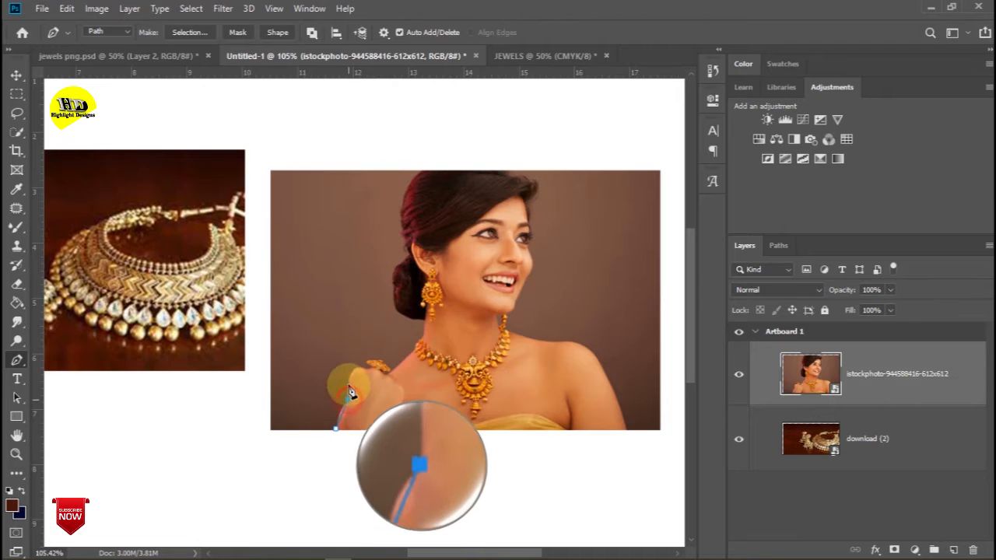
pyautogui.click(354, 368)
pyautogui.click(379, 371)
pyautogui.click(391, 370)
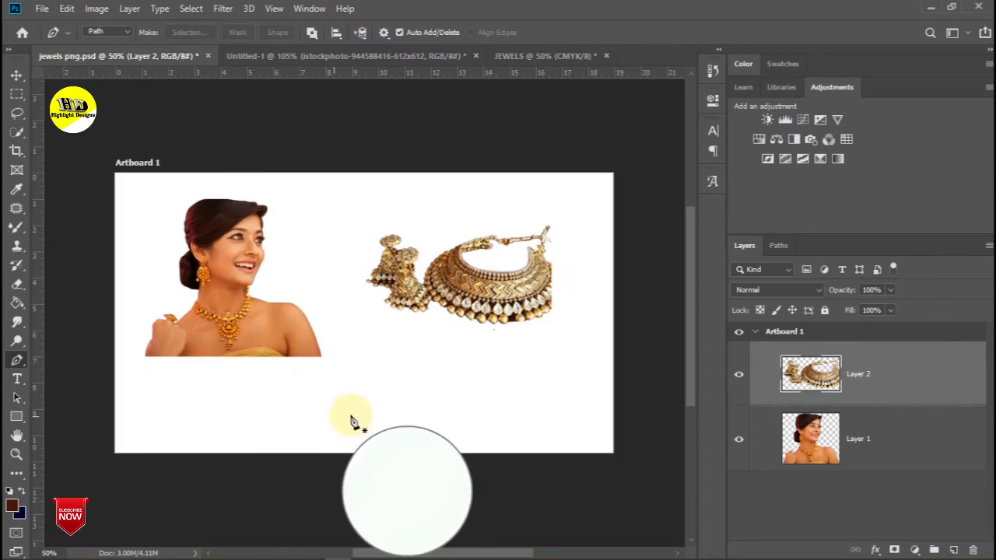
# - Shift the model cutout and the jewellery cutout into new positions
pyautogui.click(261, 398)
pyautogui.moveTo(226, 312); pyautogui.dragTo(257, 326)
pyautogui.moveTo(450, 277); pyautogui.dragTo(446, 157)
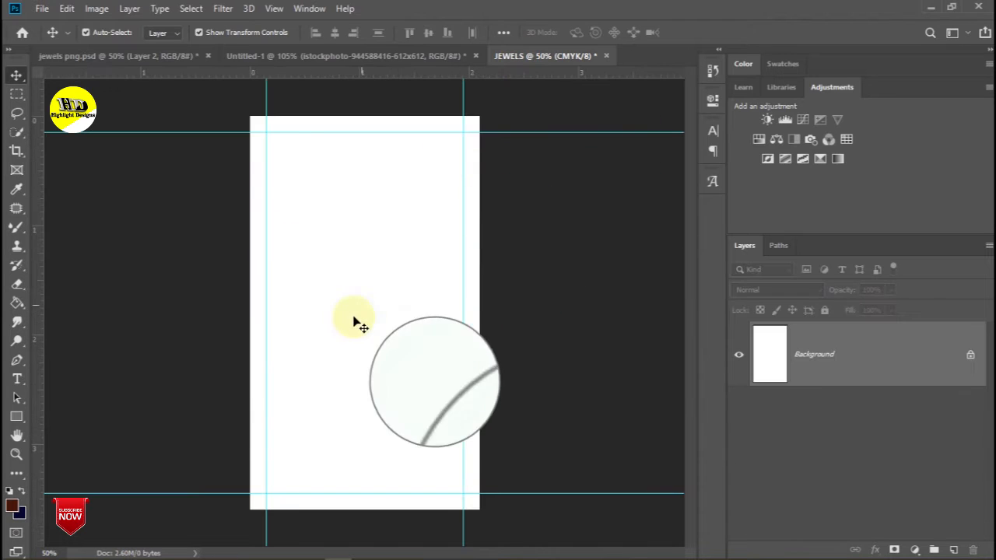
# - Fill the JEWELS Background with the dark red #43130b
pyautogui.click(11, 510)
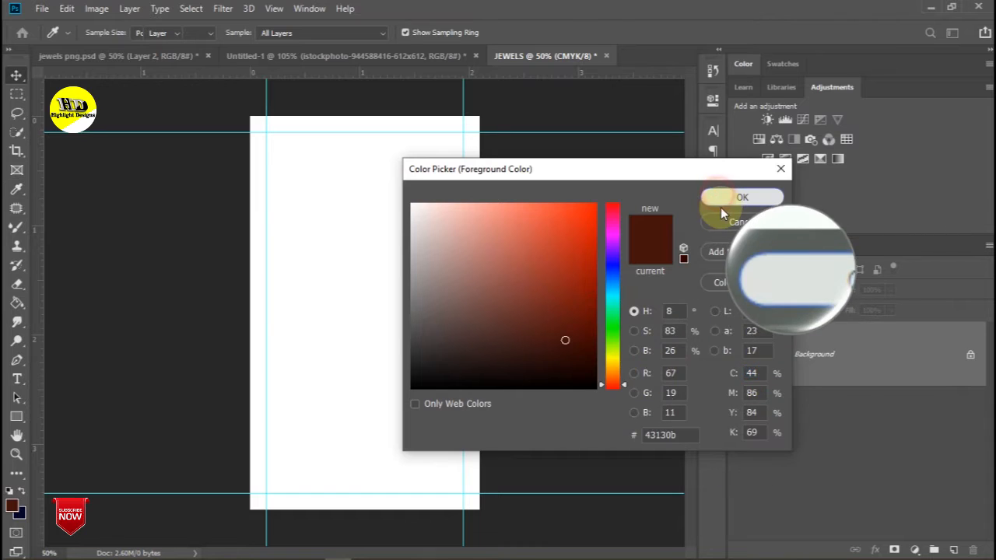
pyautogui.click(720, 203)
pyautogui.hotkey('alt', 'Delete')
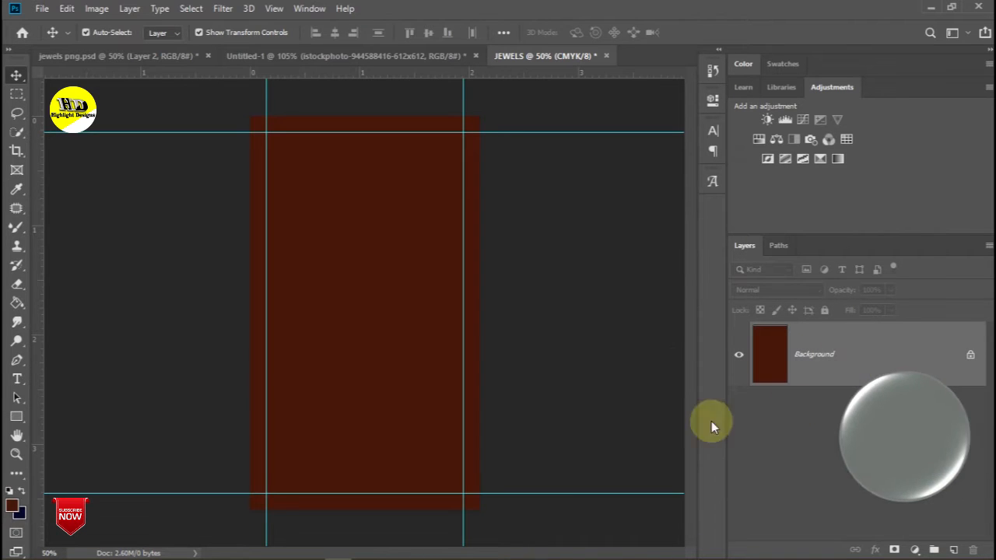
pyautogui.moveTo(711, 426); pyautogui.dragTo(498, 327)
# - Bring the jewellery cutout from jewels png.psd and scale it to about 107% across the card top
pyautogui.click(151, 56)
pyautogui.moveTo(452, 316); pyautogui.dragTo(376, 224)
pyautogui.moveTo(458, 264); pyautogui.dragTo(458, 275)
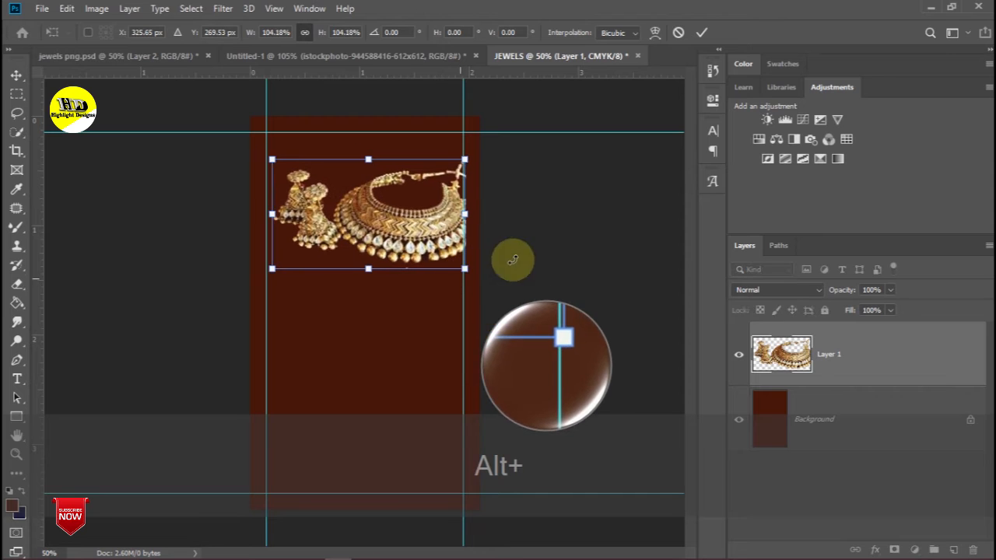
pyautogui.hotkey('ctrl', 'z')
pyautogui.moveTo(456, 266); pyautogui.dragTo(464, 268)
pyautogui.click(272, 161)
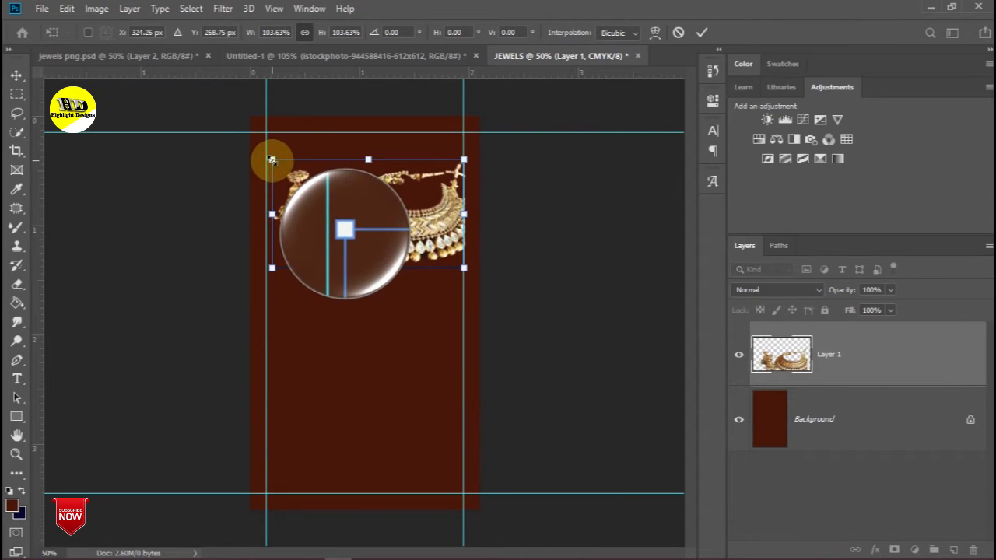
pyautogui.moveTo(267, 156); pyautogui.dragTo(266, 155)
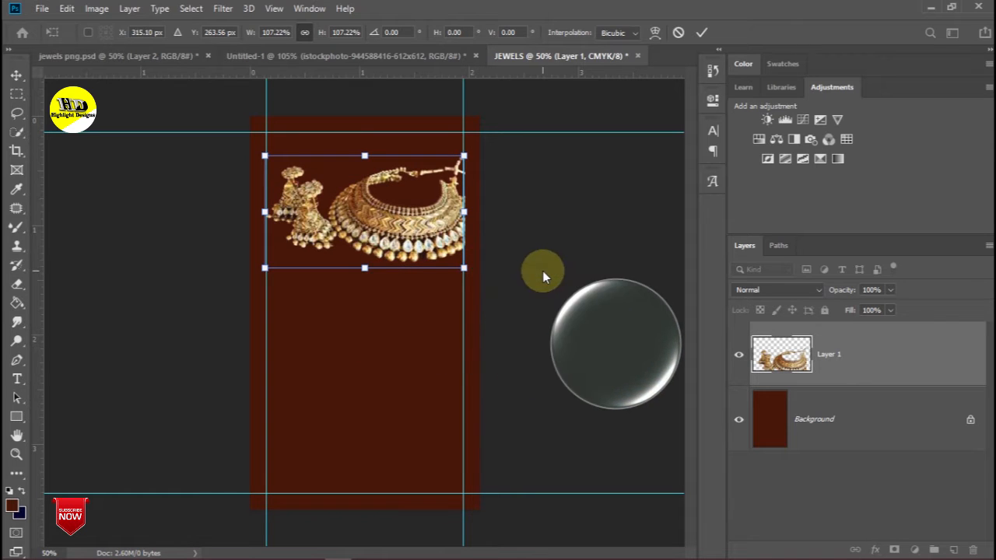
pyautogui.click(528, 316)
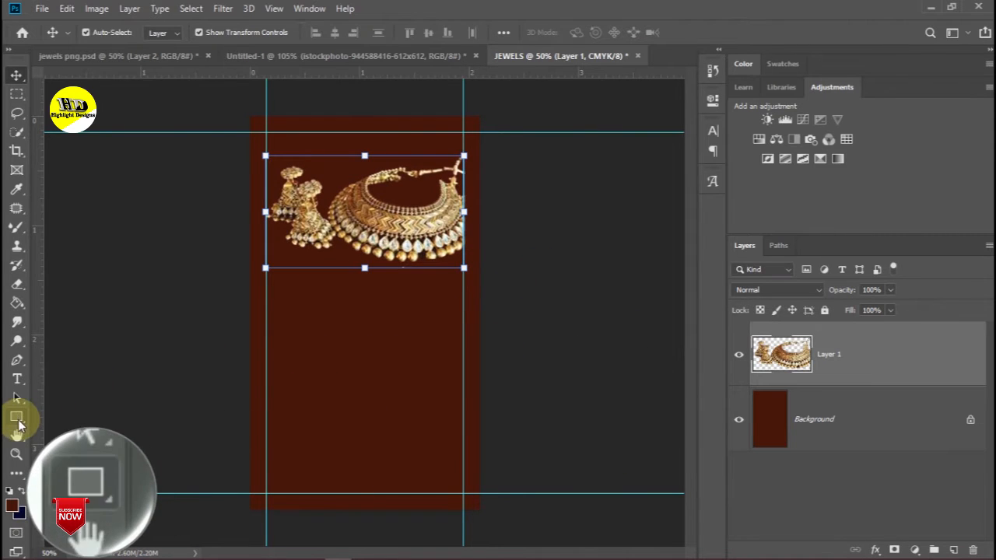
# - Sample a light gold tone from the necklace and draw a solid tan rectangle over the card's lower part
pyautogui.click(16, 189)
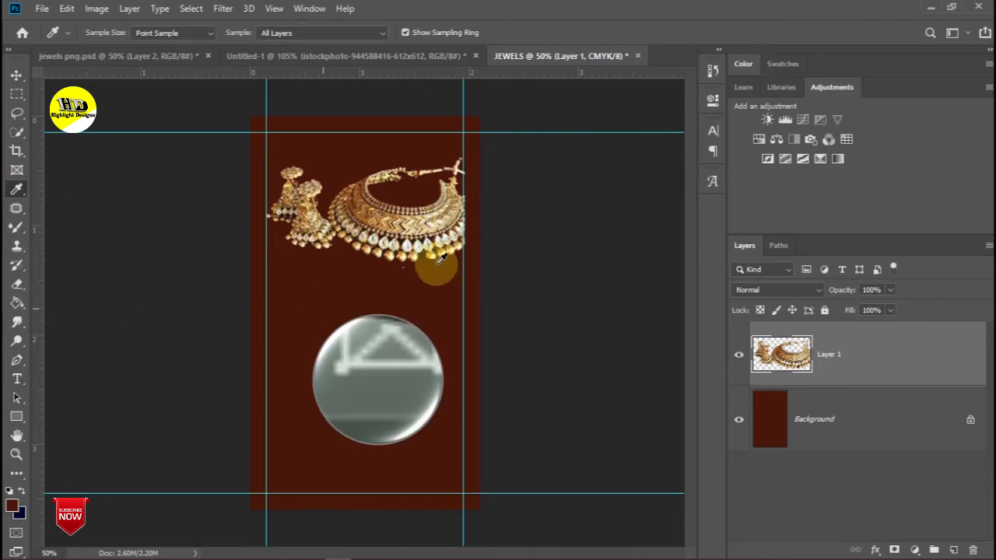
pyautogui.moveTo(377, 229)
pyautogui.mouseDown()
pyautogui.moveTo(372, 219)
pyautogui.moveTo(381, 228)
pyautogui.mouseUp()
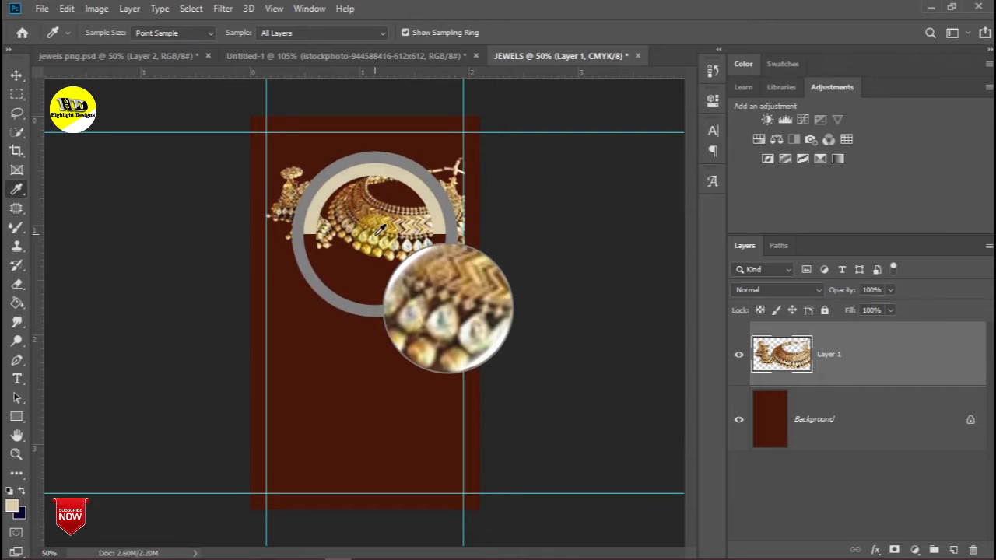
pyautogui.moveTo(381, 225); pyautogui.dragTo(379, 227)
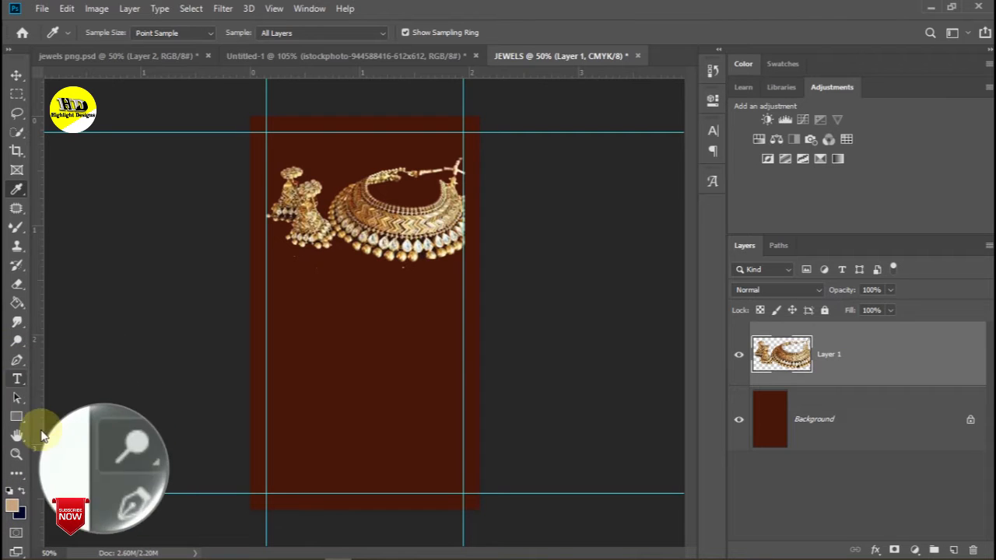
pyautogui.click(16, 417)
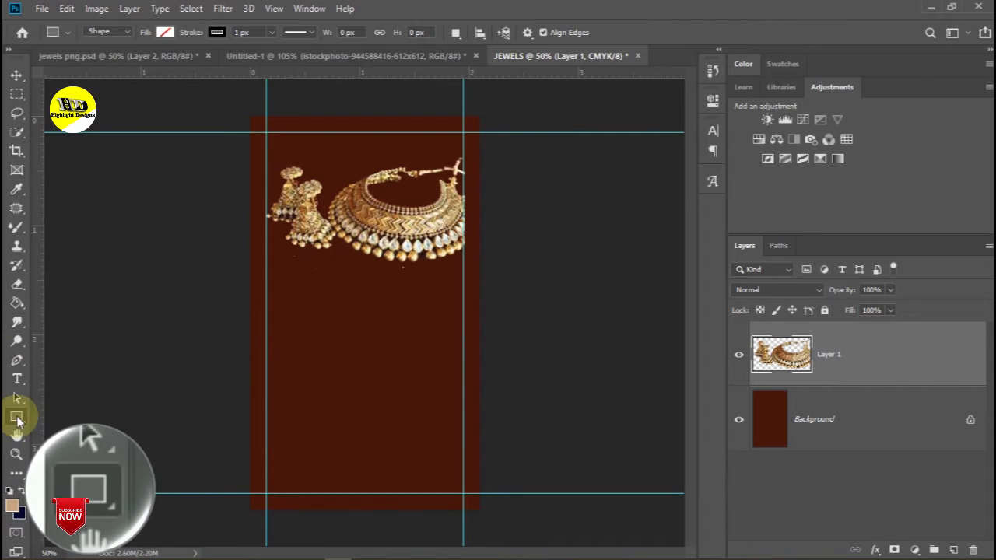
pyautogui.moveTo(267, 337); pyautogui.dragTo(457, 455)
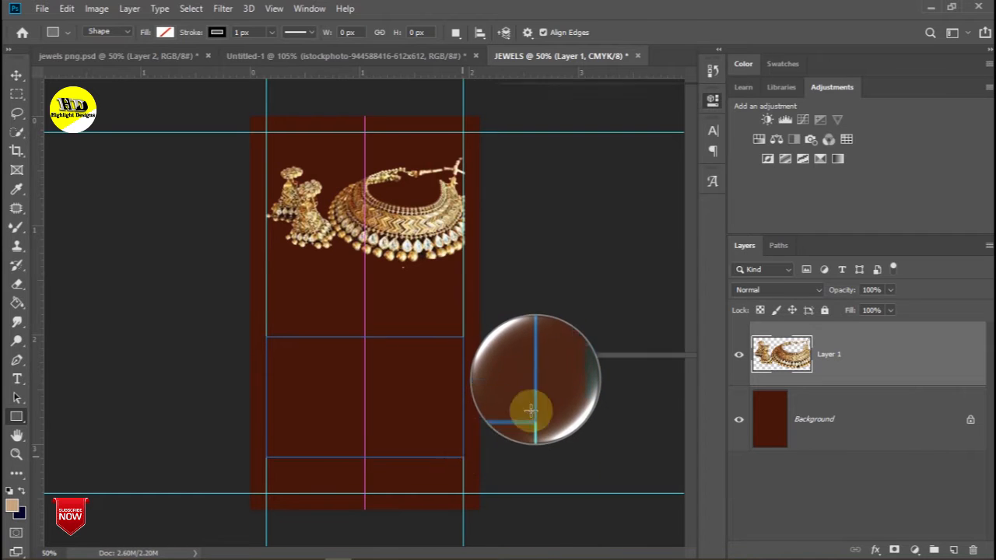
pyautogui.moveTo(531, 411); pyautogui.dragTo(463, 457)
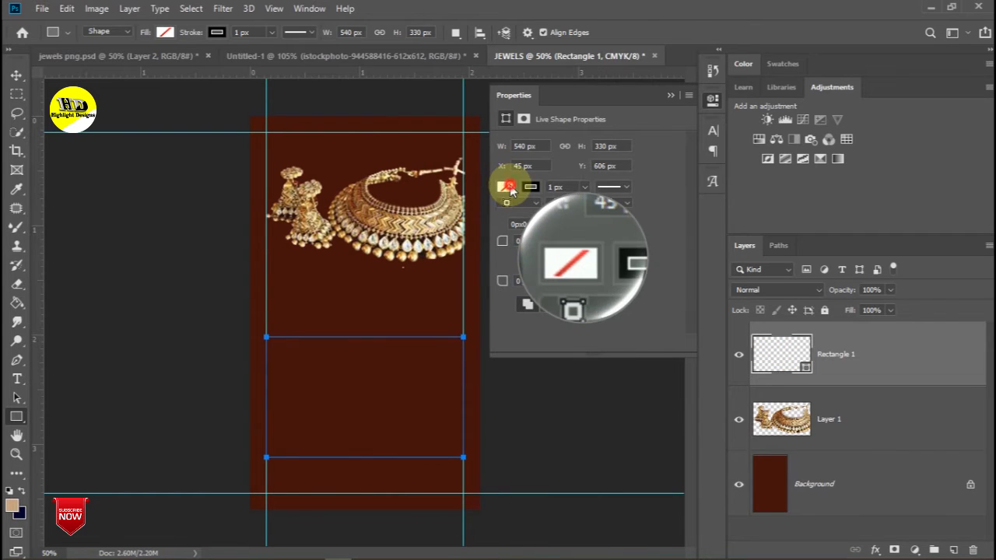
pyautogui.click(506, 187)
pyautogui.click(542, 215)
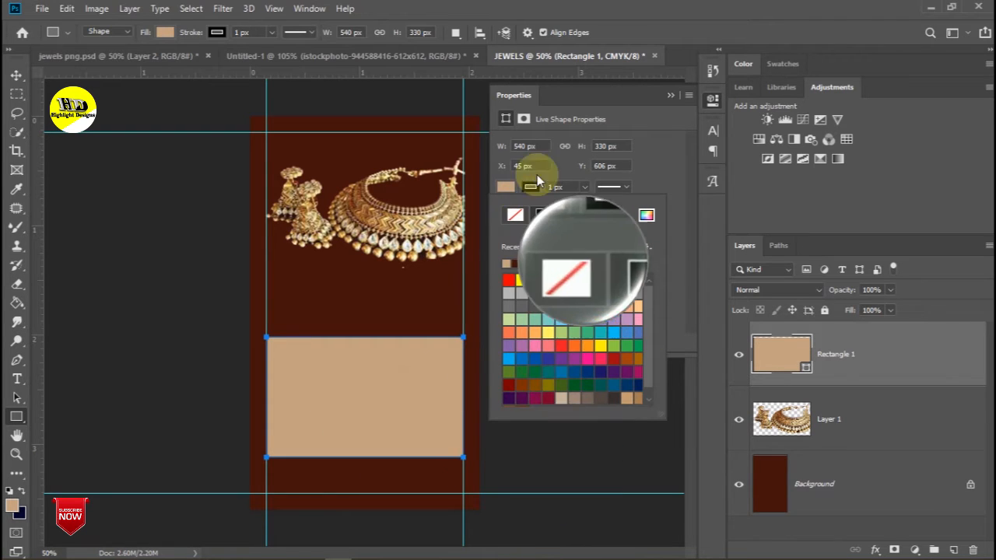
# - Size the tan rectangle to 2.1 in wide and 1.8 in tall
pyautogui.click(534, 146)
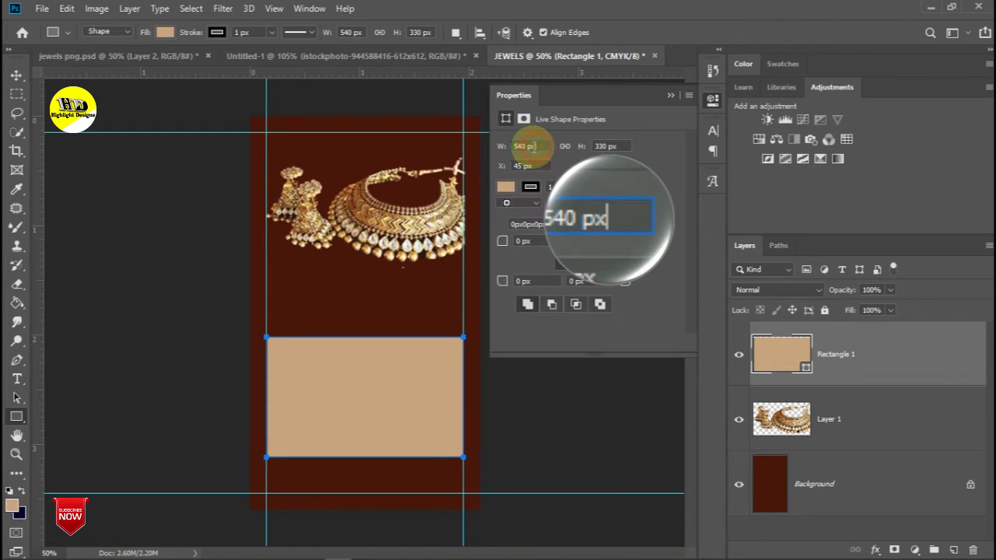
pyautogui.doubleClick(533, 146)
pyautogui.write('5')
pyautogui.write('.1')
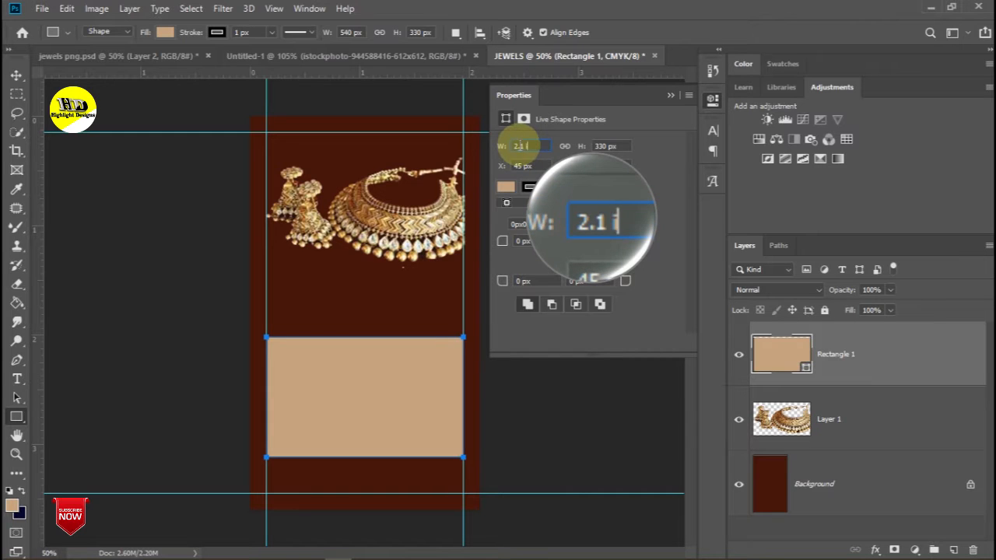
pyautogui.write(' in')
pyautogui.click(610, 146)
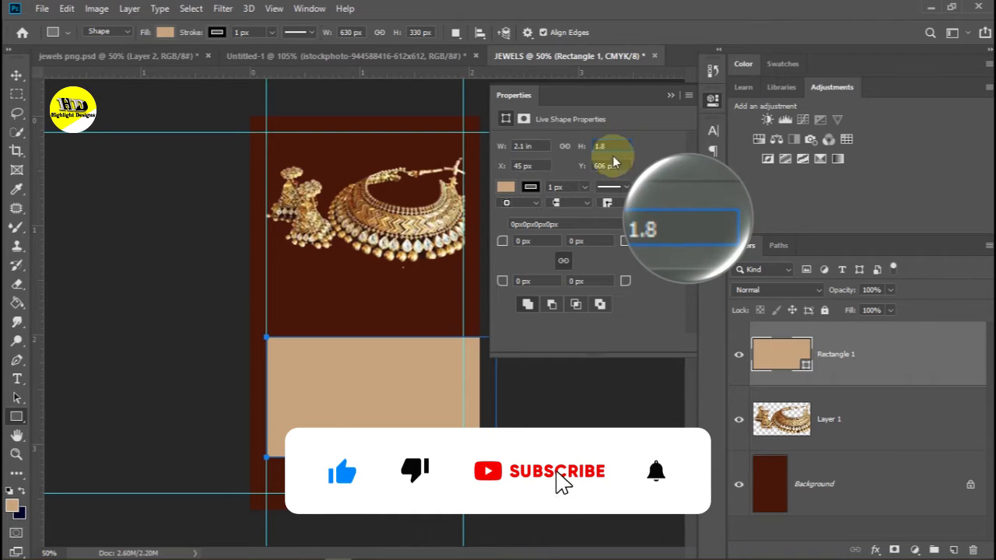
pyautogui.click(564, 261)
pyautogui.click(670, 95)
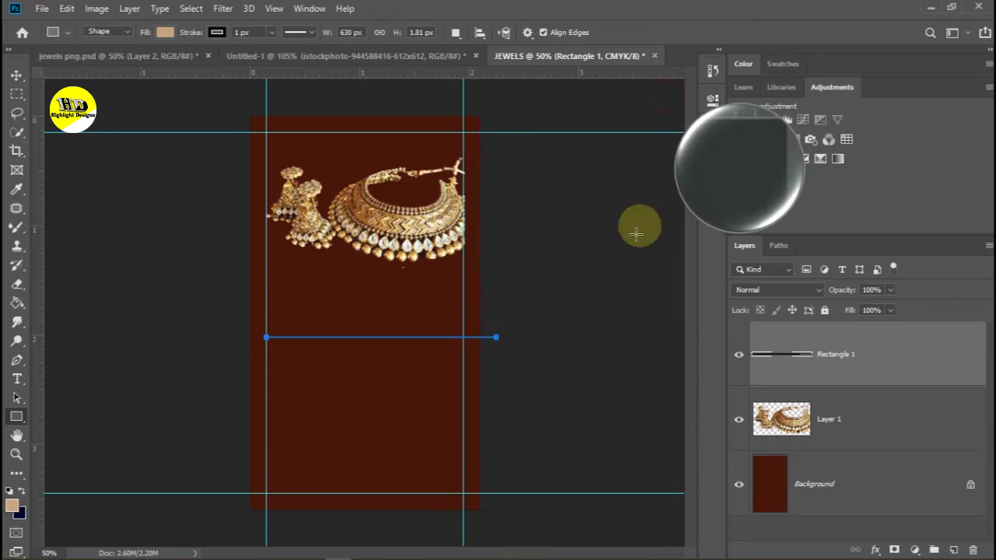
pyautogui.hotkey('ctrl', 'z')
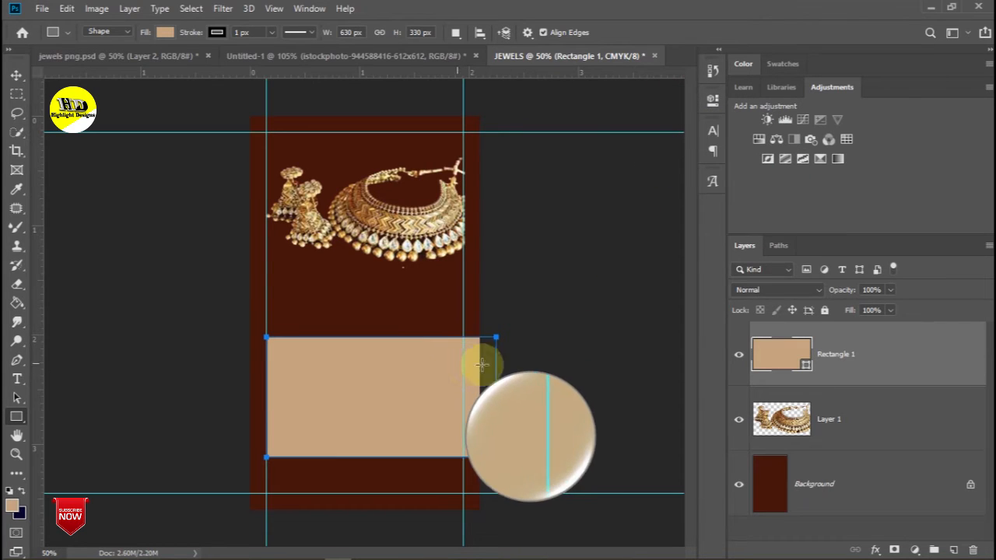
pyautogui.click(712, 99)
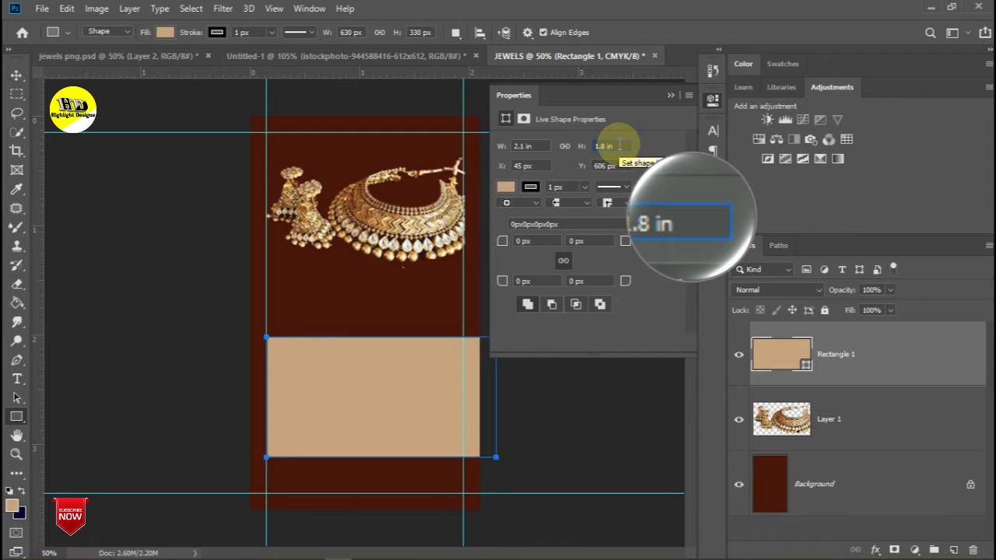
pyautogui.press('Return')
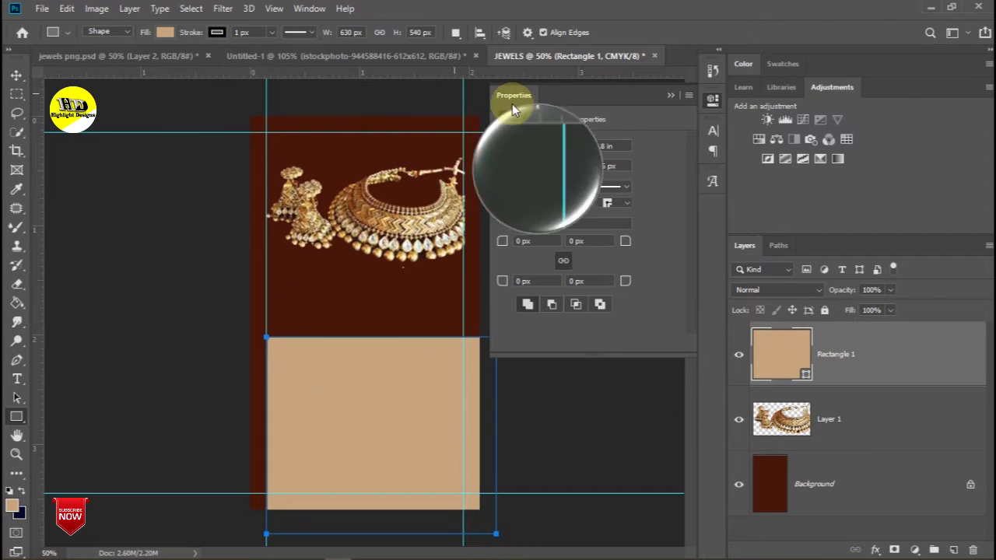
pyautogui.click(670, 95)
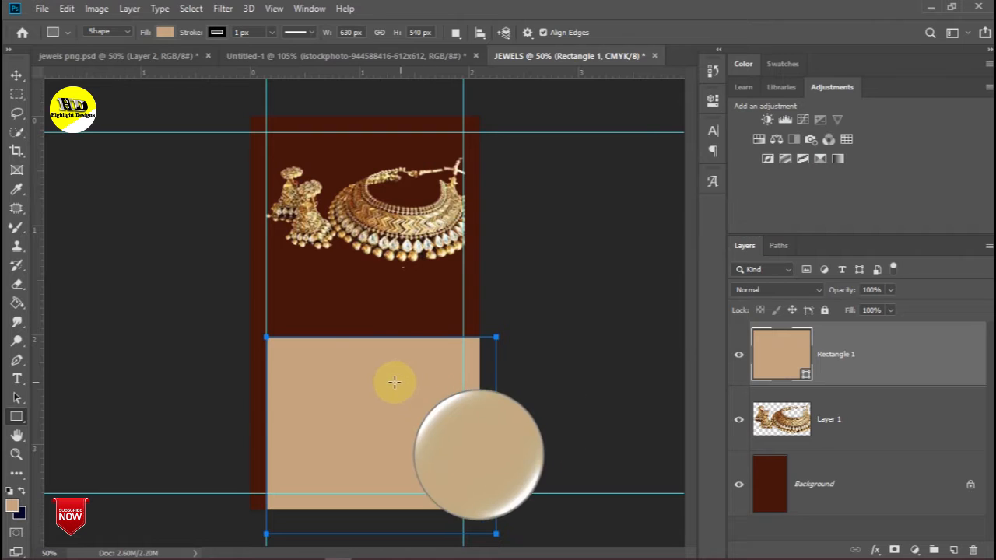
# - Move the tan rectangle onto the lower card beneath the jewellery cutout
pyautogui.click(16, 75)
pyautogui.moveTo(356, 400); pyautogui.dragTo(342, 353)
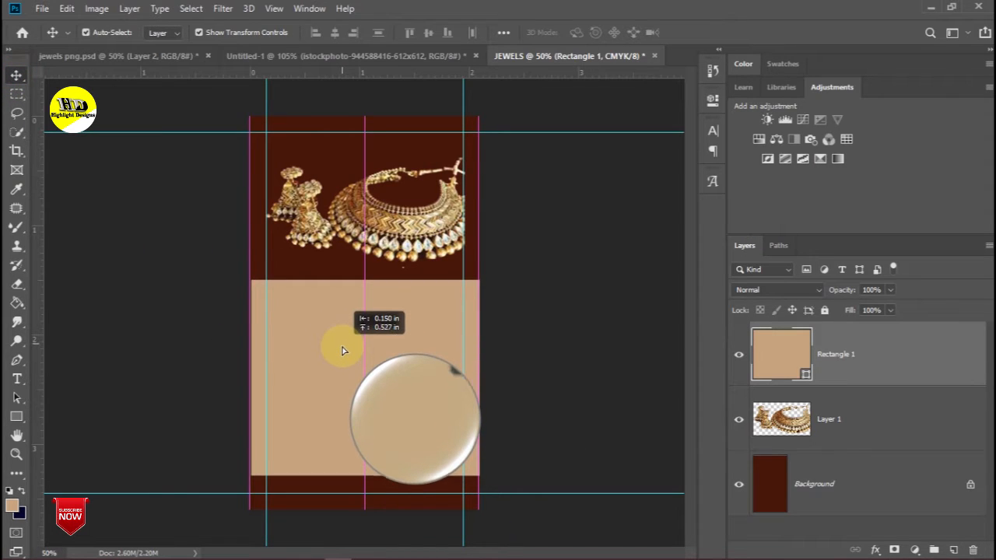
pyautogui.moveTo(342, 356); pyautogui.dragTo(344, 357)
pyautogui.click(600, 314)
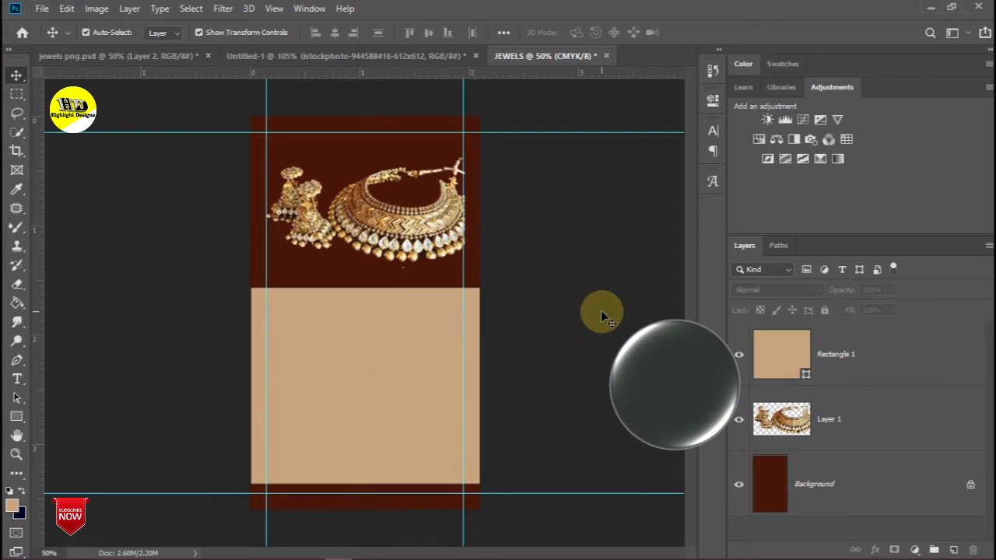
# - Sample the card's dark brown background with the Eyedropper as the foreground colour
pyautogui.click(16, 189)
pyautogui.moveTo(394, 231); pyautogui.dragTo(397, 234)
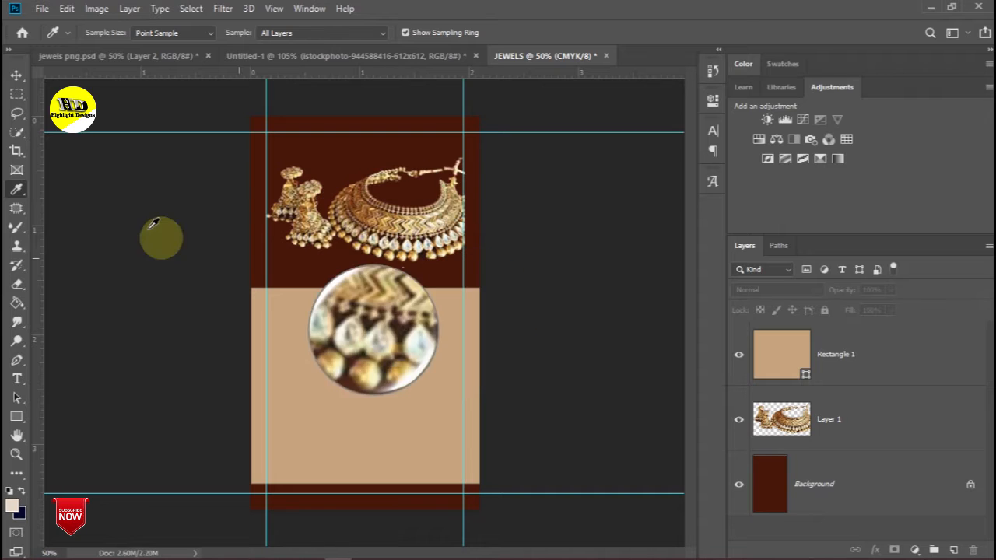
pyautogui.click(15, 75)
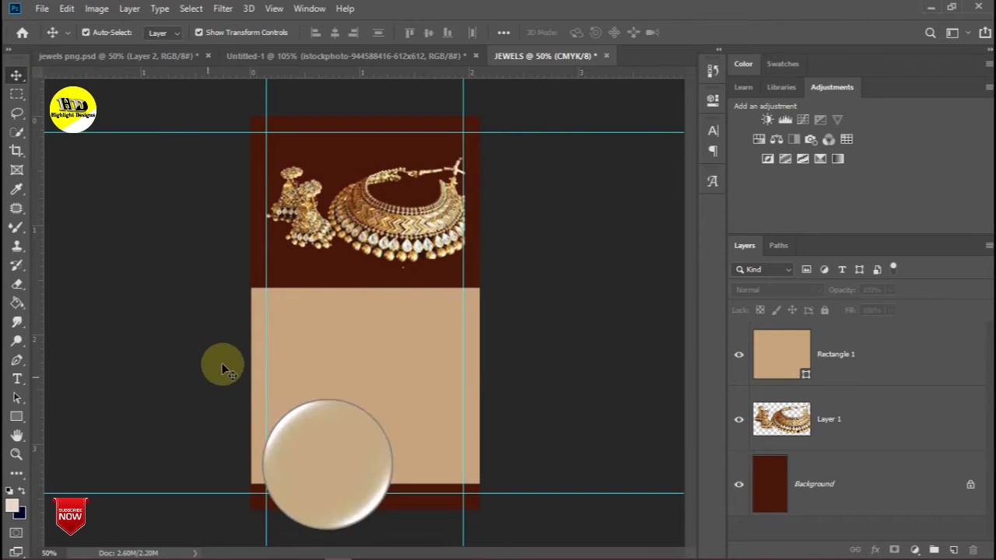
pyautogui.click(16, 189)
pyautogui.click(334, 265)
pyautogui.click(15, 75)
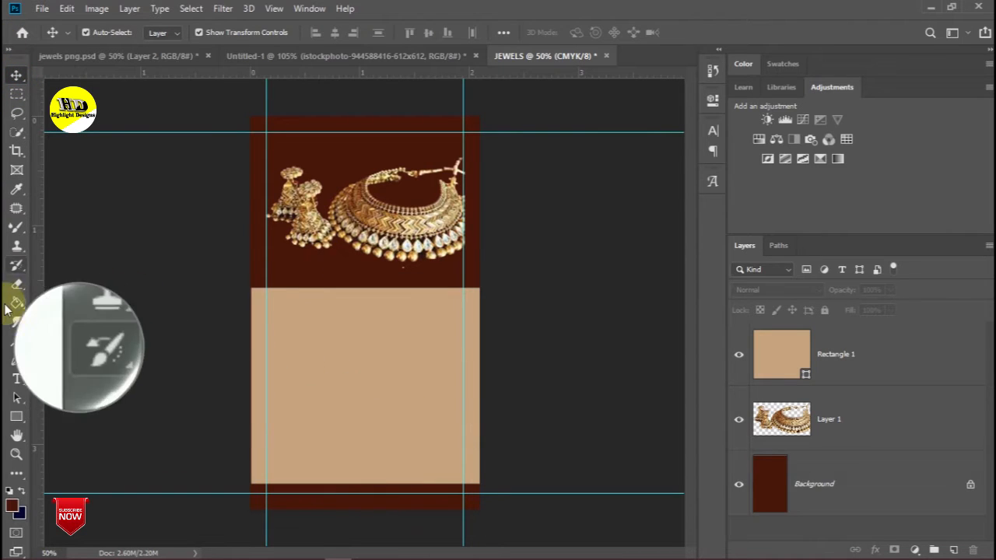
pyautogui.click(18, 379)
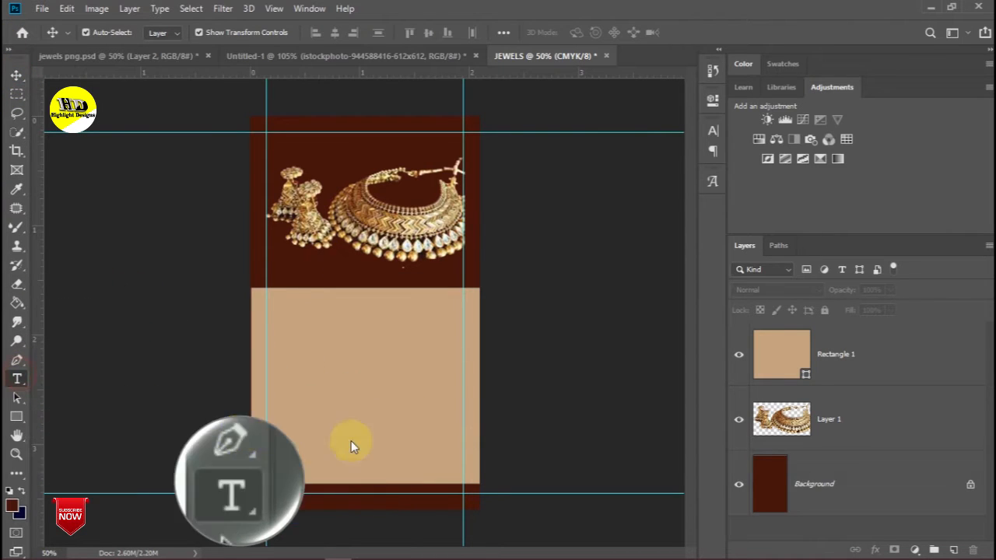
# - Type the heading TIFFANY & CO in dark brown on the tan panel
pyautogui.click(288, 361)
pyautogui.press('Delete')
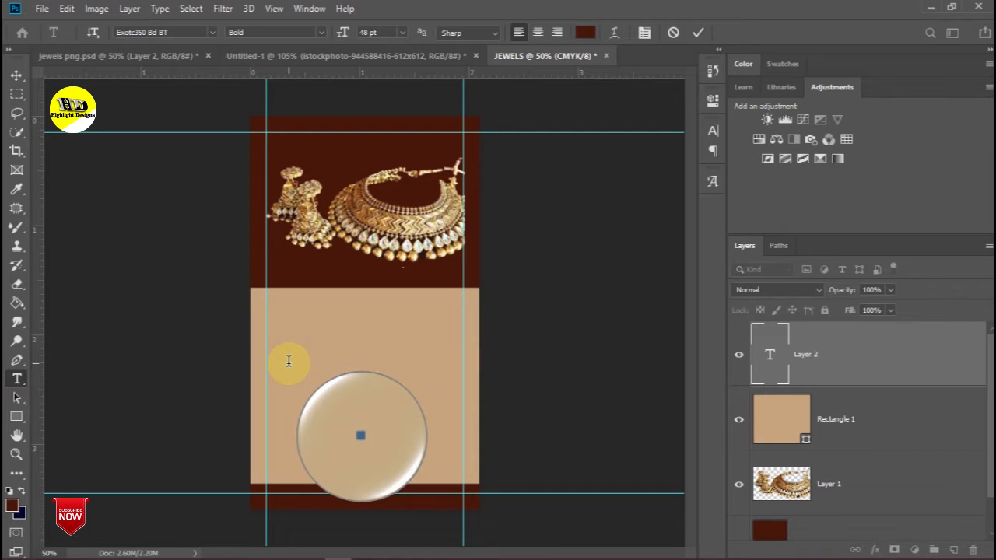
pyautogui.write('TIFFANY')
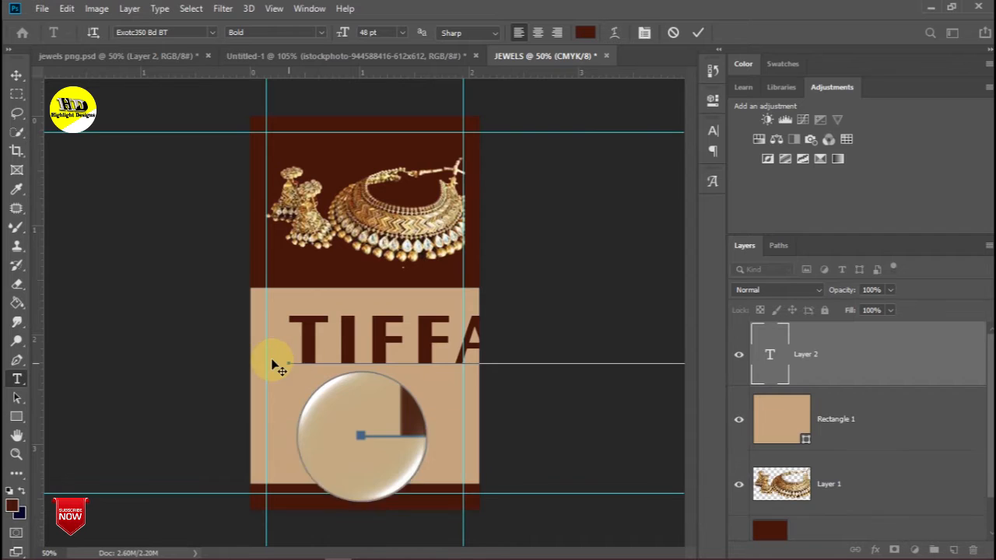
pyautogui.click(23, 73)
# - Scale the heading to about 36% and position it across the top of the tan panel
pyautogui.moveTo(291, 318); pyautogui.dragTo(419, 325)
pyautogui.moveTo(445, 322)
pyautogui.mouseDown()
pyautogui.moveTo(337, 329)
pyautogui.moveTo(330, 318)
pyautogui.moveTo(459, 326)
pyautogui.mouseUp()
pyautogui.moveTo(394, 330); pyautogui.dragTo(301, 314)
pyautogui.moveTo(381, 327); pyautogui.dragTo(330, 310)
pyautogui.moveTo(249, 296); pyautogui.dragTo(265, 300)
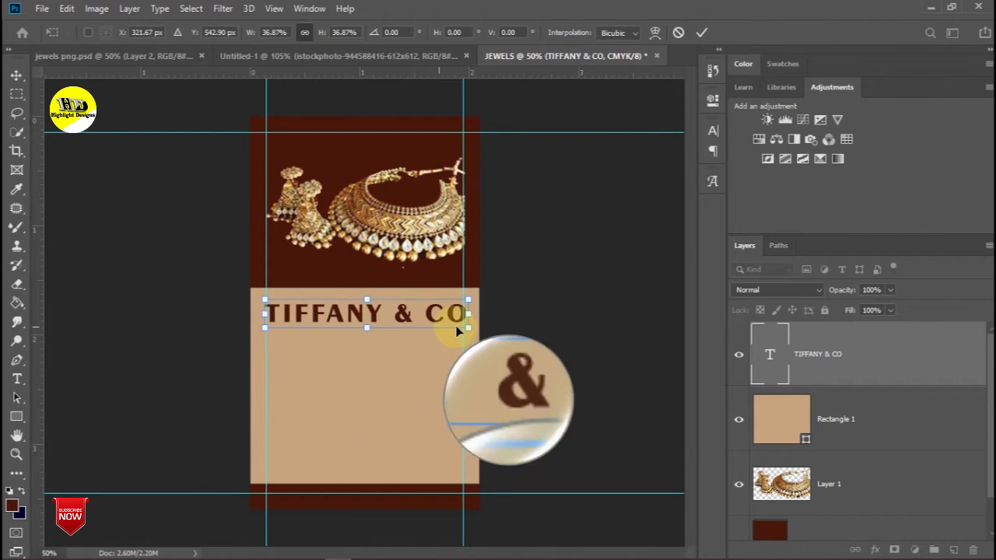
pyautogui.moveTo(467, 326); pyautogui.dragTo(459, 327)
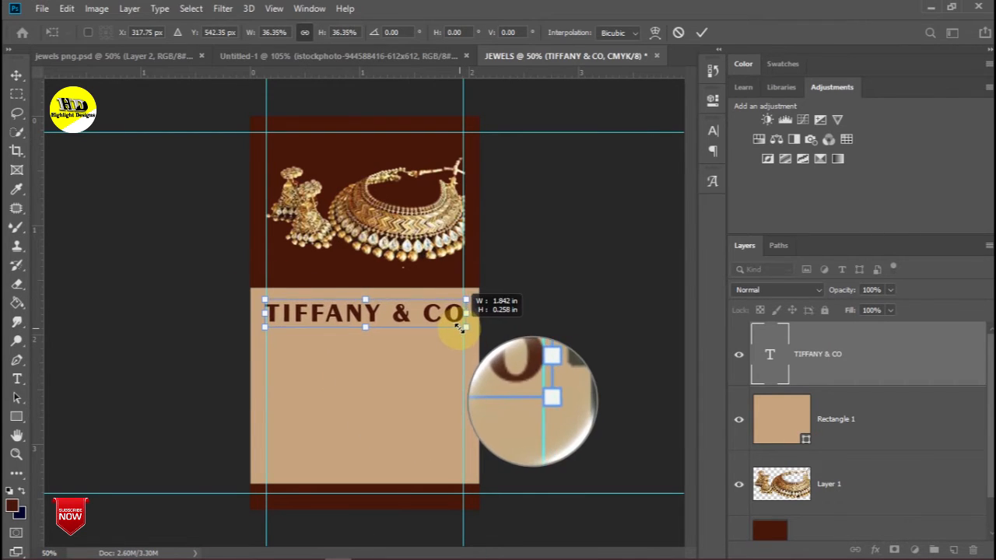
pyautogui.moveTo(373, 312); pyautogui.dragTo(374, 330)
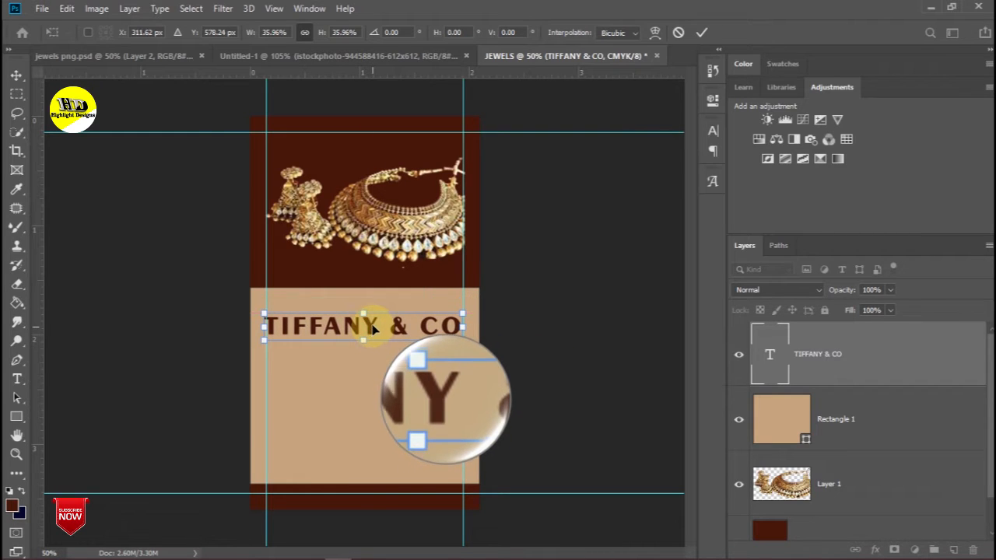
pyautogui.press('Return')
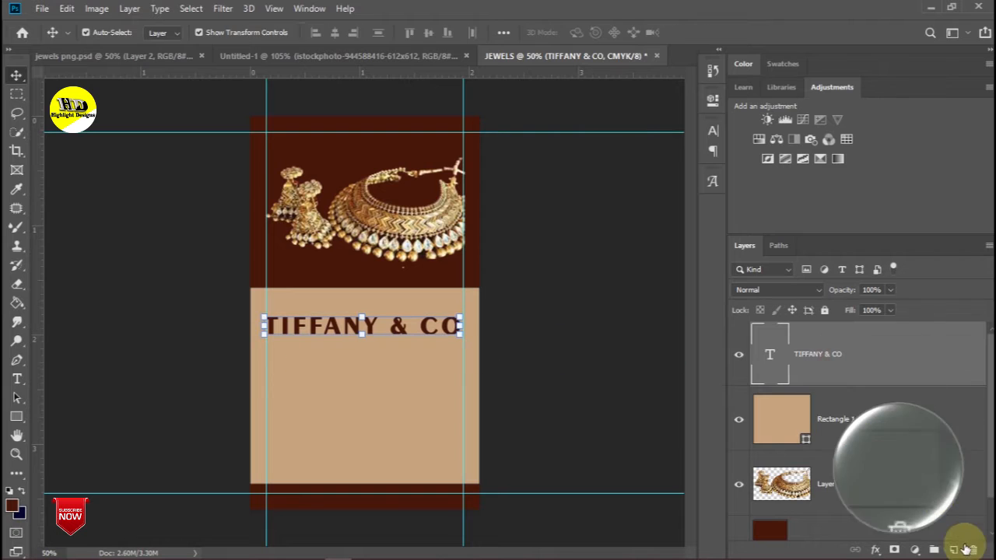
# - Duplicate the heading below itself and retype the copy as CO-FOUNDER
pyautogui.moveTo(907, 362); pyautogui.dragTo(949, 547)
pyautogui.moveTo(359, 331); pyautogui.dragTo(359, 370)
pyautogui.press('Return')
pyautogui.press('Return')
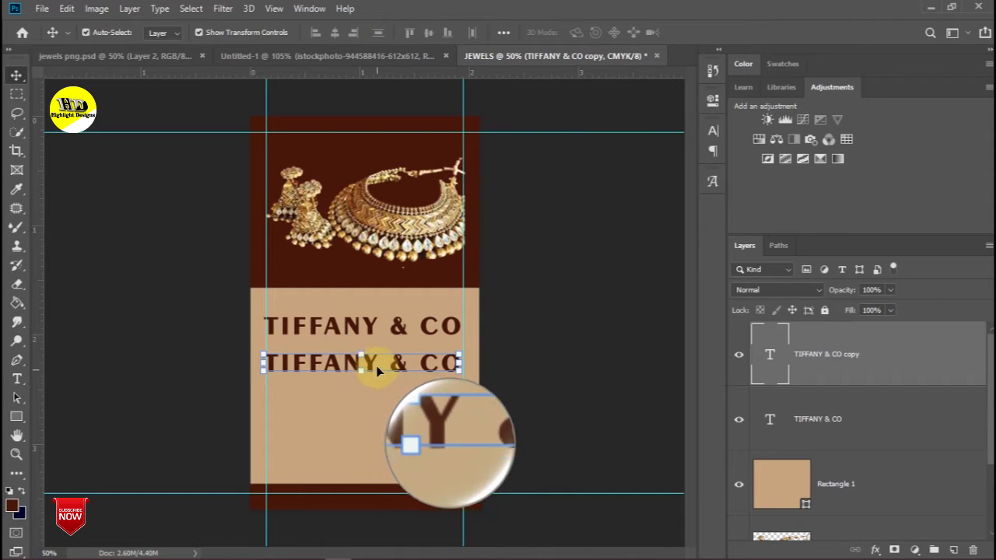
pyautogui.tripleClick(372, 364)
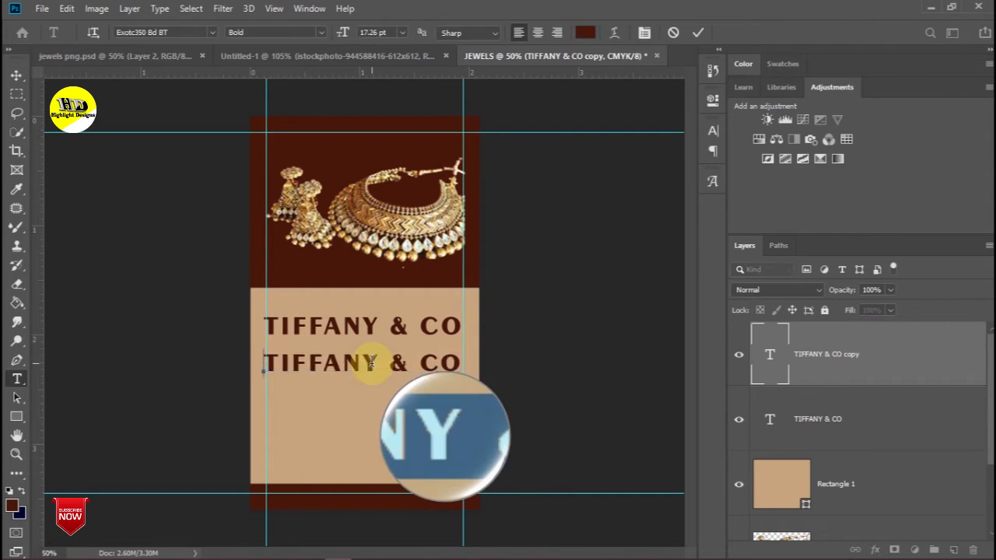
pyautogui.press('BackSpace')
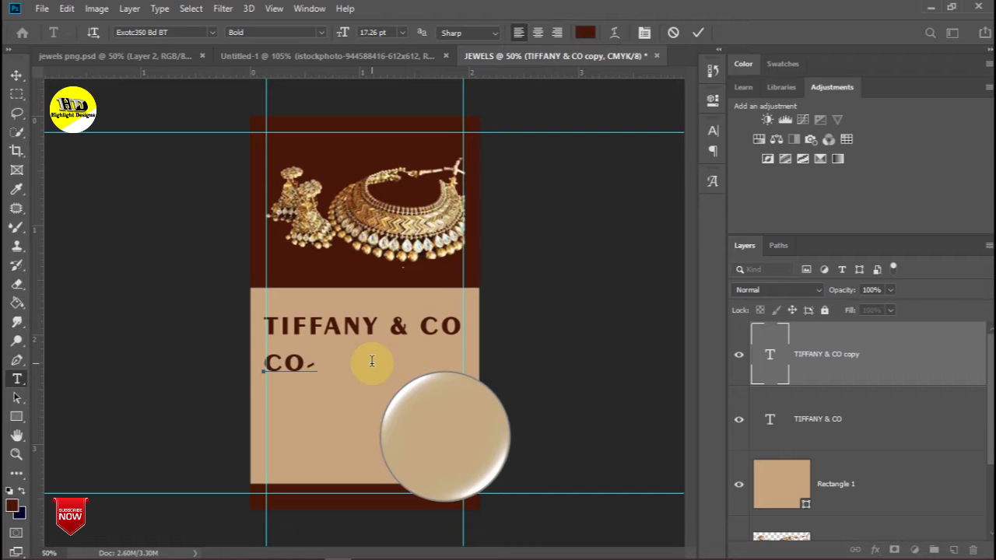
pyautogui.press('BackSpace')
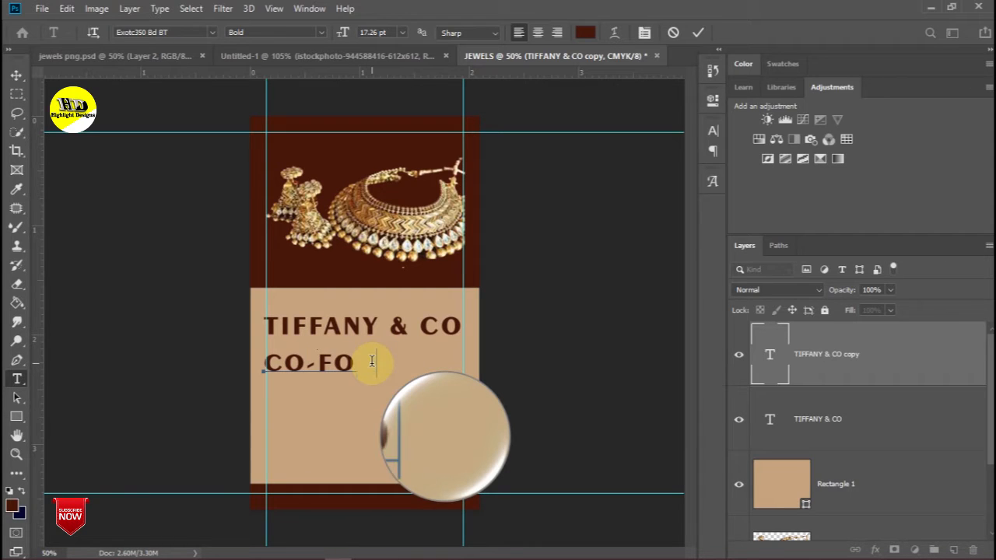
pyautogui.write('R')
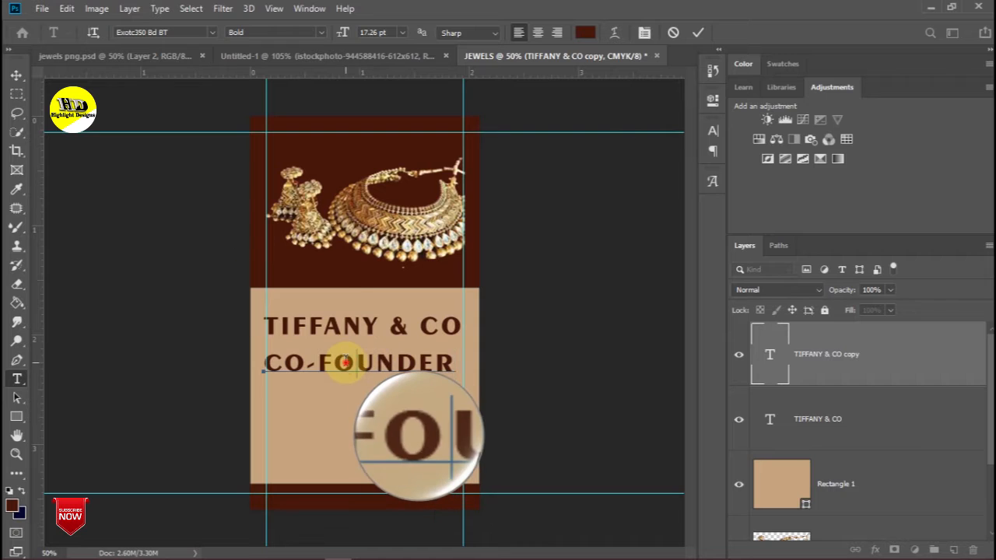
# - Set CO-FOUNDER in Candara and align it with the card's left edge
pyautogui.tripleClick(334, 363)
pyautogui.click(211, 33)
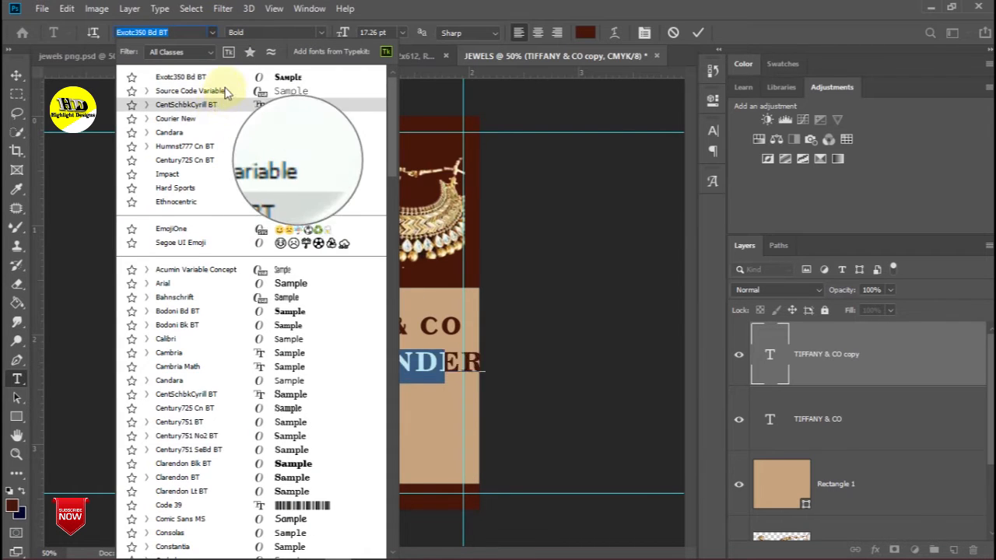
pyautogui.click(235, 136)
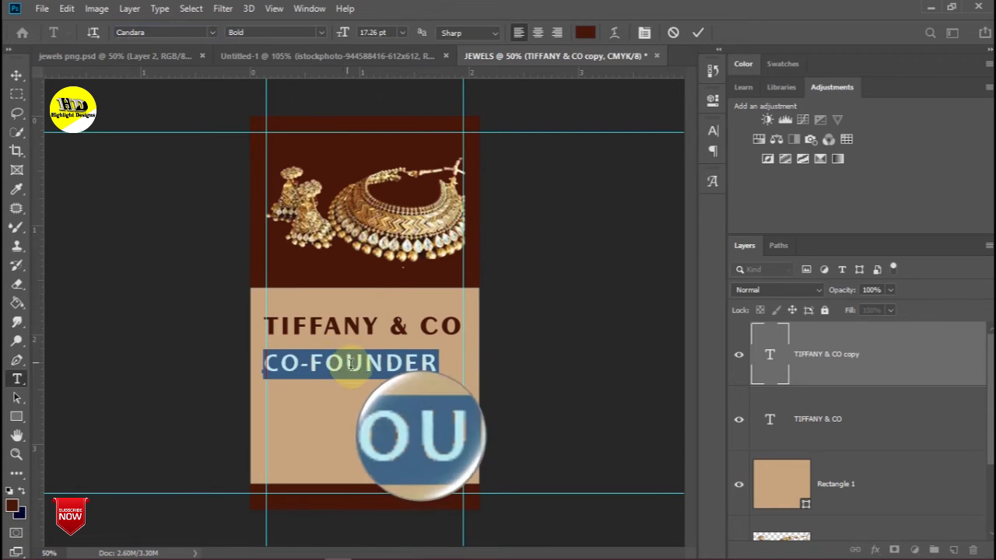
pyautogui.moveTo(374, 358); pyautogui.dragTo(384, 358)
pyautogui.moveTo(443, 374); pyautogui.dragTo(412, 358)
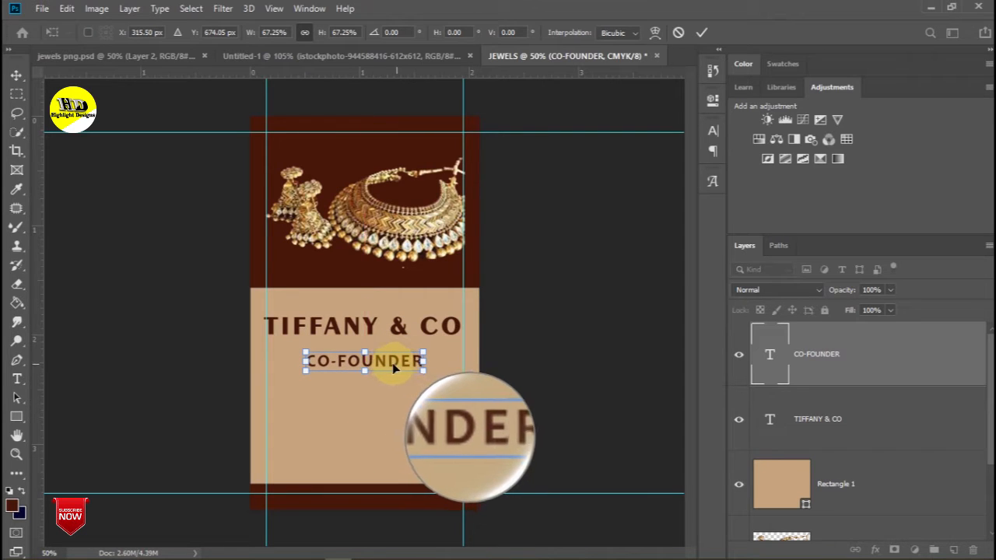
# - Duplicate CO-FOUNDER below itself and replace its text with the phone number
pyautogui.moveTo(392, 361); pyautogui.dragTo(392, 361)
pyautogui.moveTo(835, 362); pyautogui.dragTo(954, 550)
pyautogui.moveTo(384, 361); pyautogui.dragTo(385, 385)
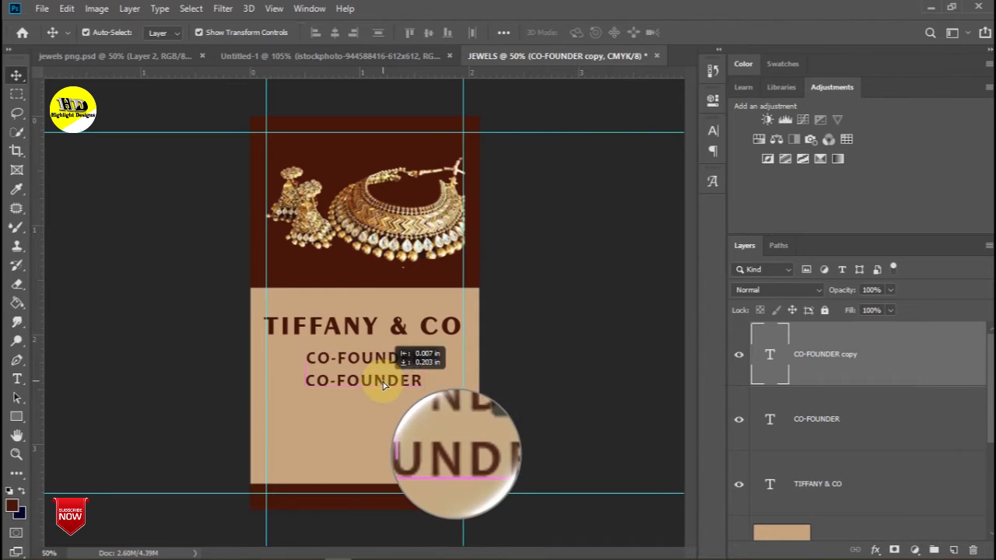
pyautogui.tripleClick(382, 379)
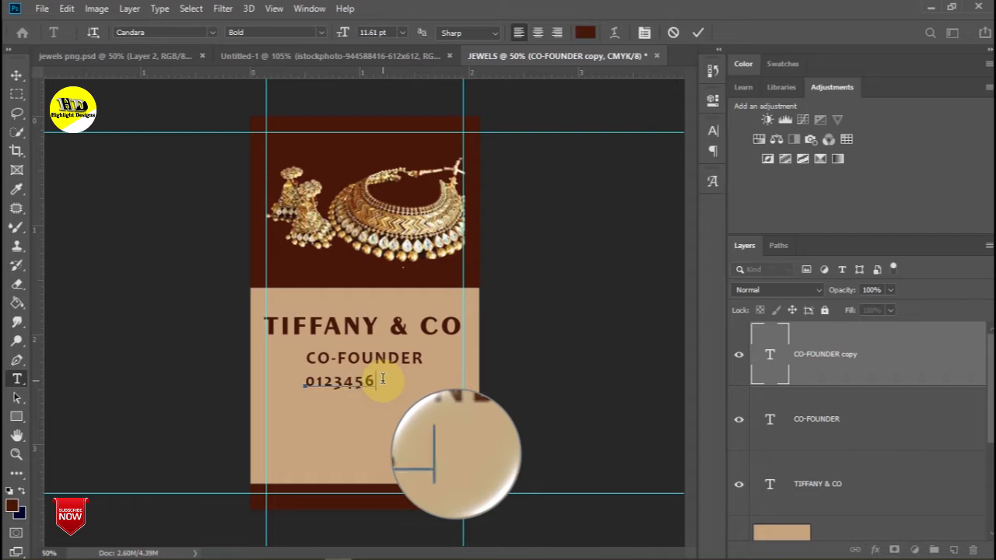
pyautogui.write('9')
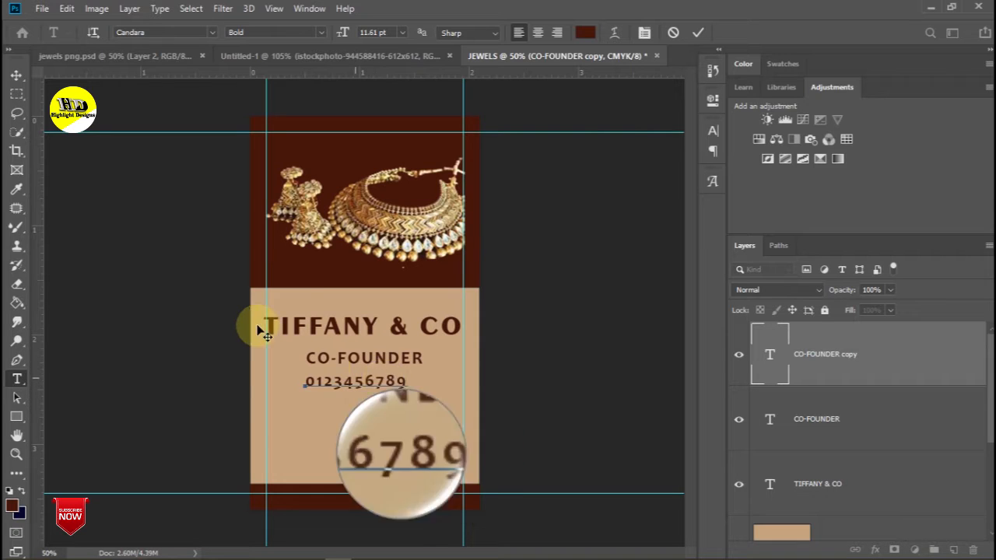
# - Centre the number line beneath CO-FOUNDER and duplicate its layer
pyautogui.click(16, 74)
pyautogui.moveTo(374, 389); pyautogui.dragTo(373, 411)
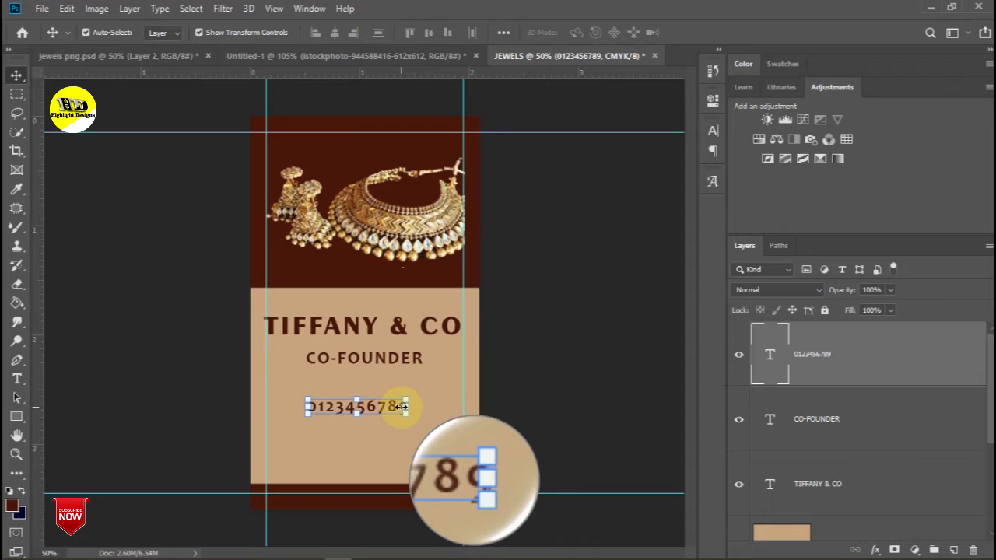
pyautogui.moveTo(366, 407); pyautogui.dragTo(372, 411)
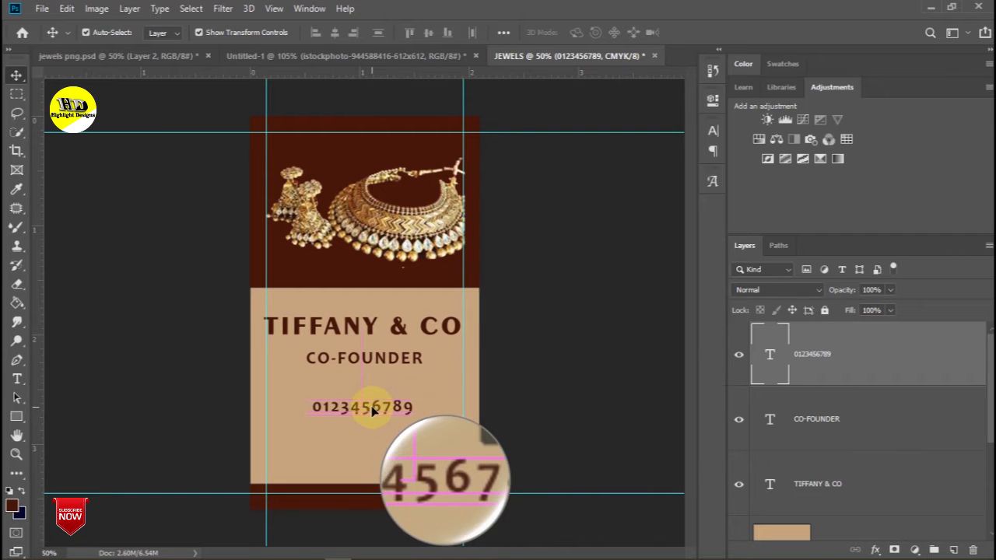
pyautogui.moveTo(838, 382); pyautogui.dragTo(955, 548)
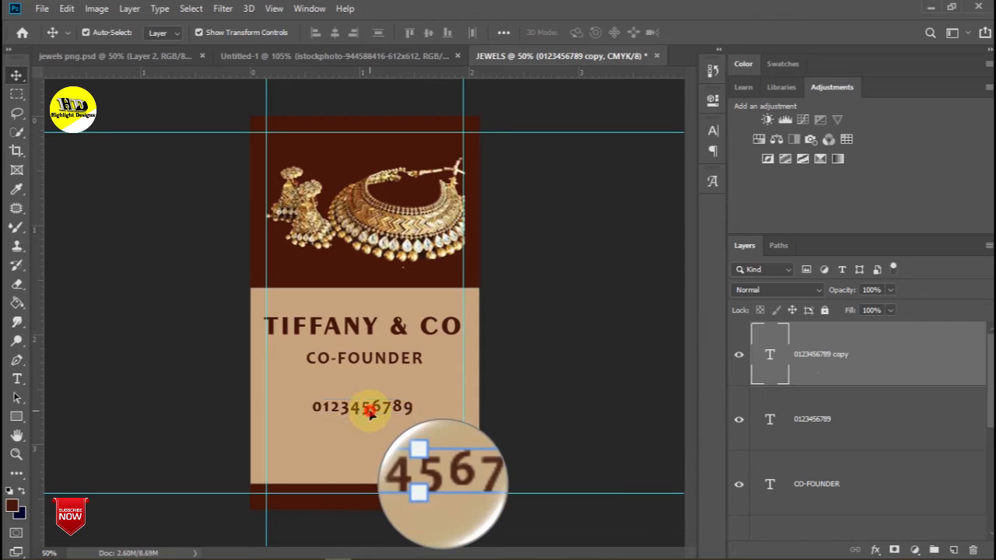
# - Turn the upper copy into a dotted divider sitting just beneath CO-FOUNDER
pyautogui.moveTo(371, 413); pyautogui.dragTo(373, 396)
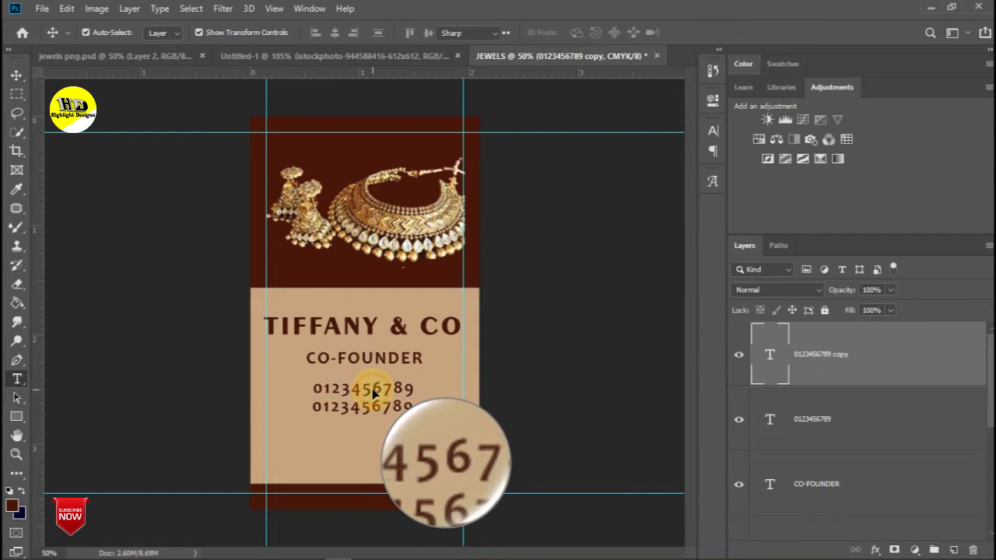
pyautogui.doubleClick(372, 391)
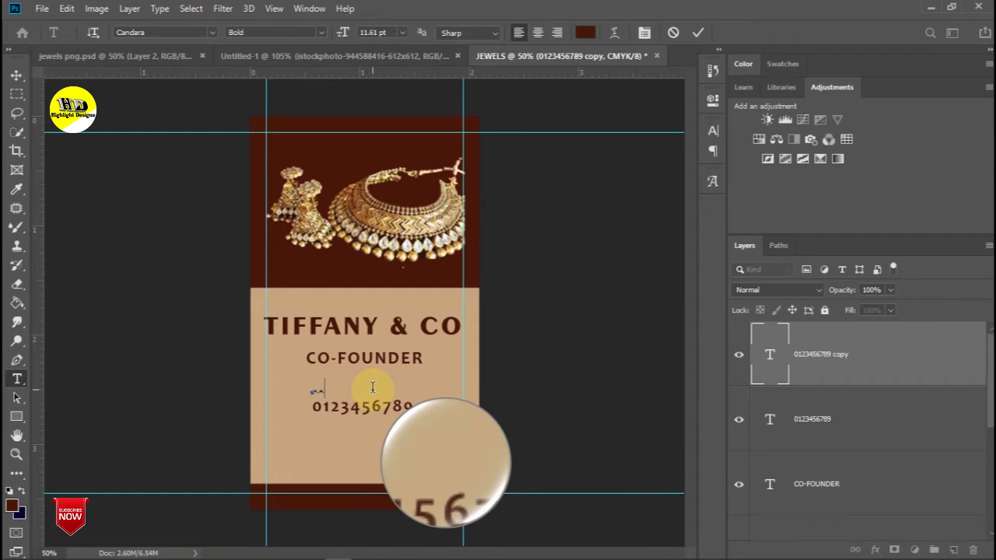
pyautogui.click(16, 76)
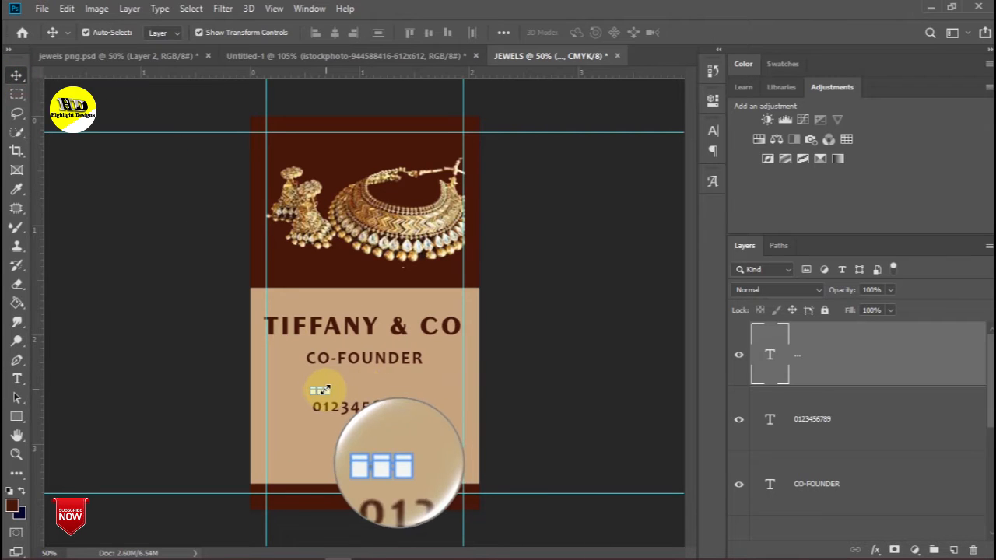
pyautogui.moveTo(324, 394); pyautogui.dragTo(369, 382)
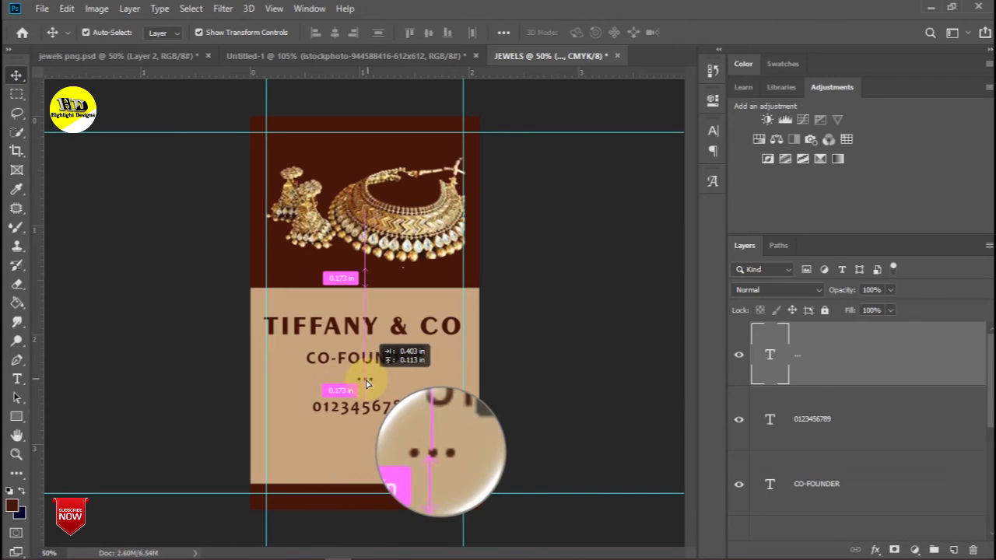
pyautogui.moveTo(367, 383); pyautogui.dragTo(367, 381)
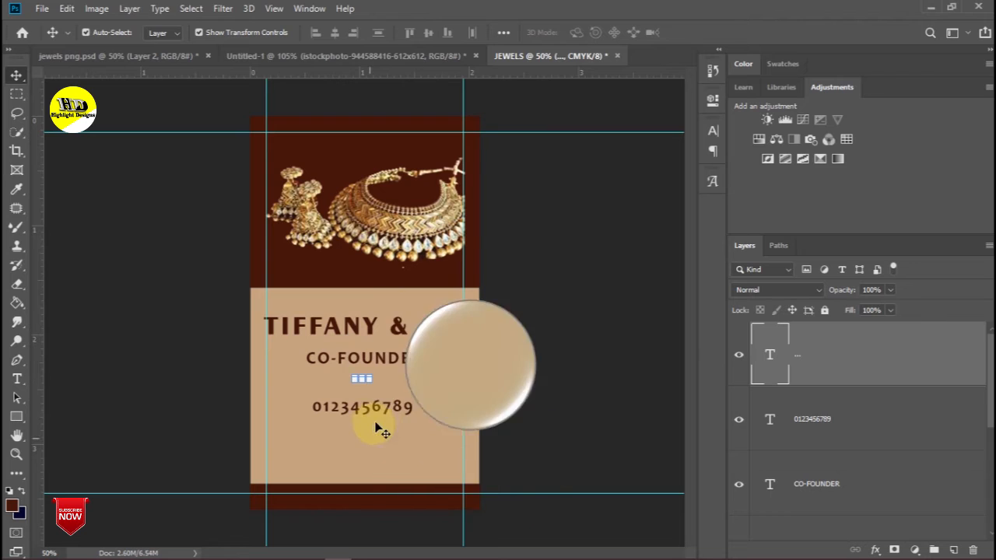
# - Scale the number line down to about 79% and centre it under the dots
pyautogui.click(371, 413)
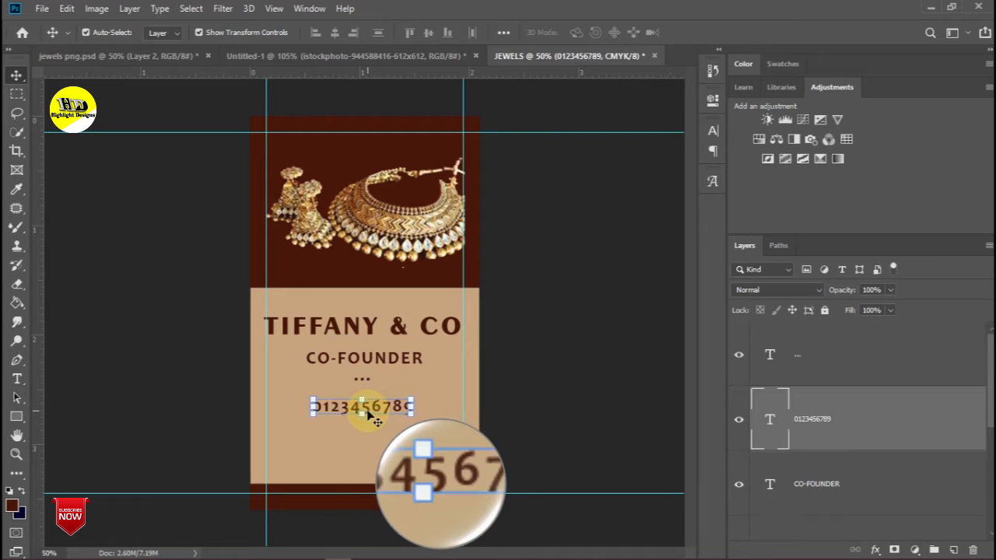
pyautogui.click(409, 415)
pyautogui.moveTo(405, 413); pyautogui.dragTo(394, 409)
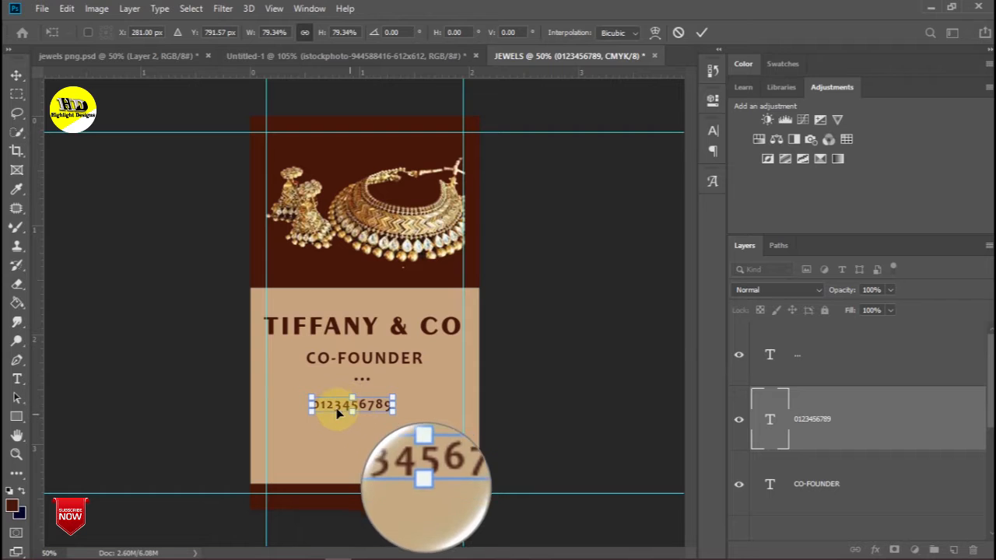
pyautogui.moveTo(337, 407); pyautogui.dragTo(346, 400)
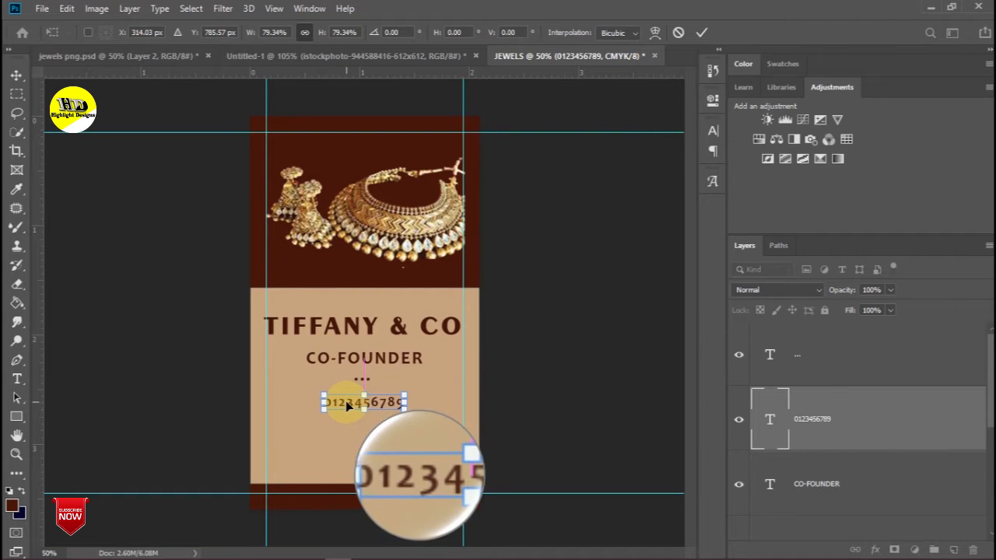
# - Duplicate the number line below the original and clear the copy's text
pyautogui.moveTo(778, 433); pyautogui.dragTo(957, 553)
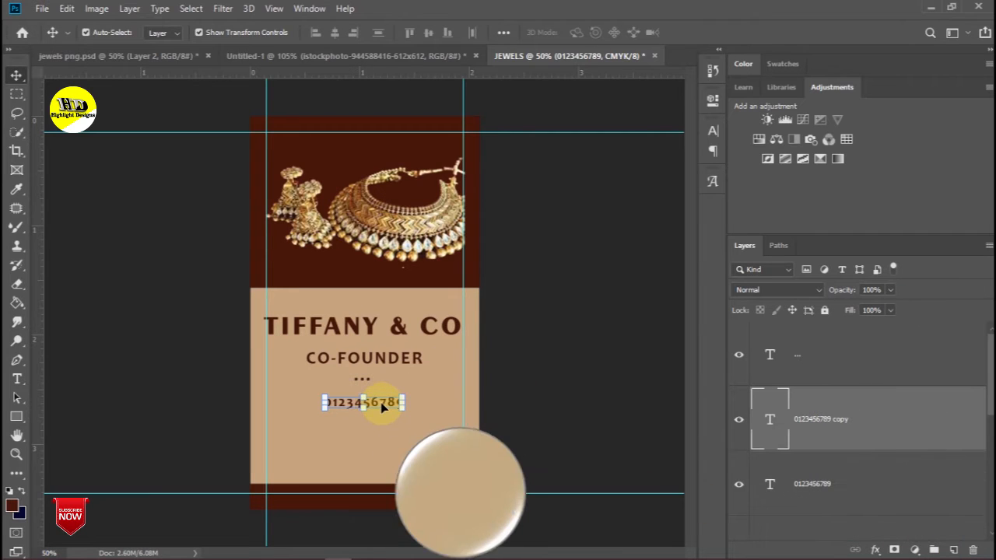
pyautogui.moveTo(378, 402); pyautogui.dragTo(382, 431)
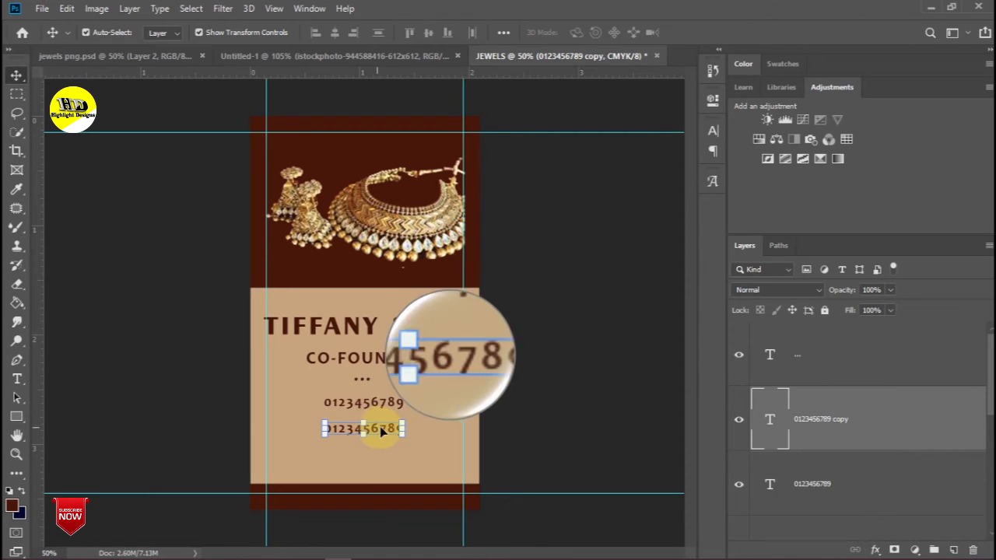
pyautogui.doubleClick(383, 428)
pyautogui.press('BackSpace')
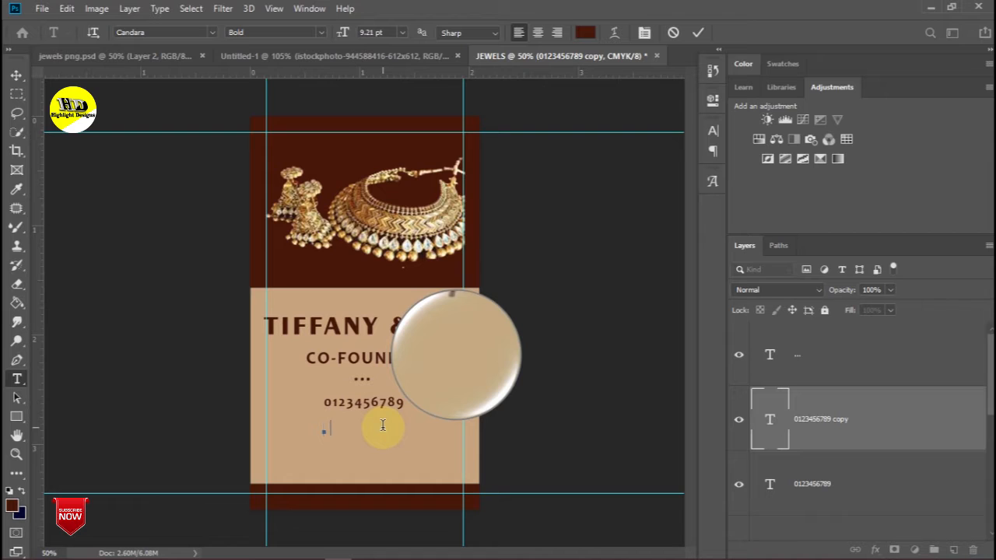
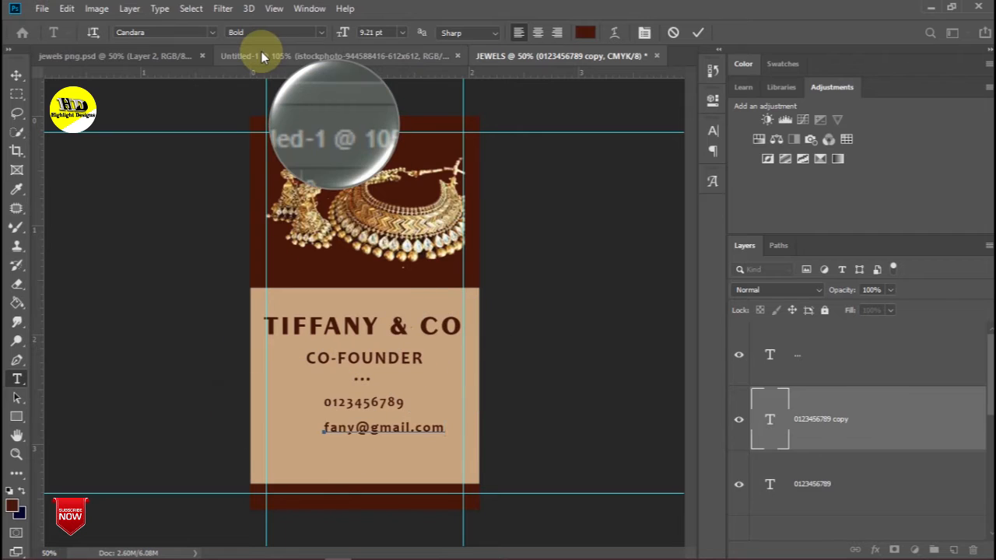
# - Type the e-mail address line in Candara, removing a stray letter from it
pyautogui.click(212, 32)
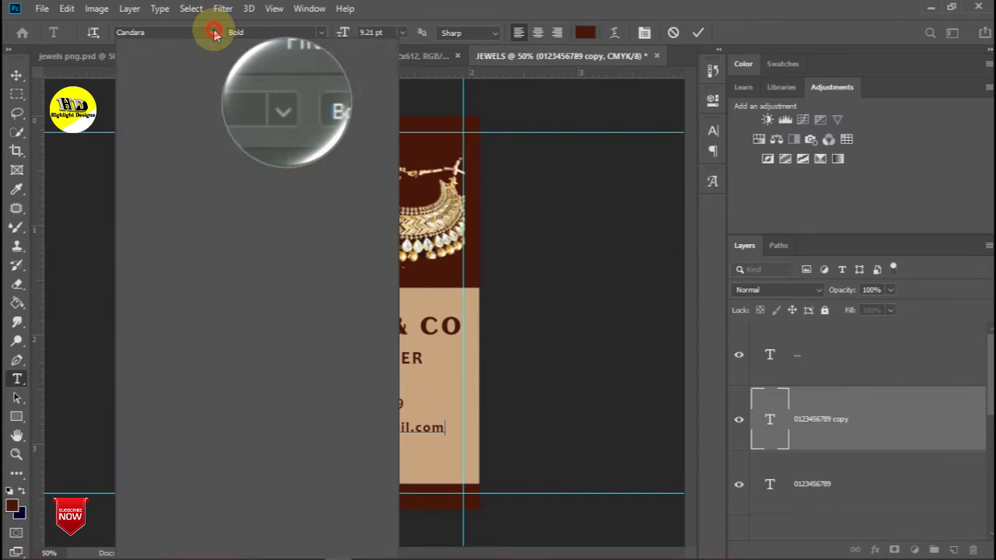
pyautogui.click(445, 212)
pyautogui.doubleClick(369, 429)
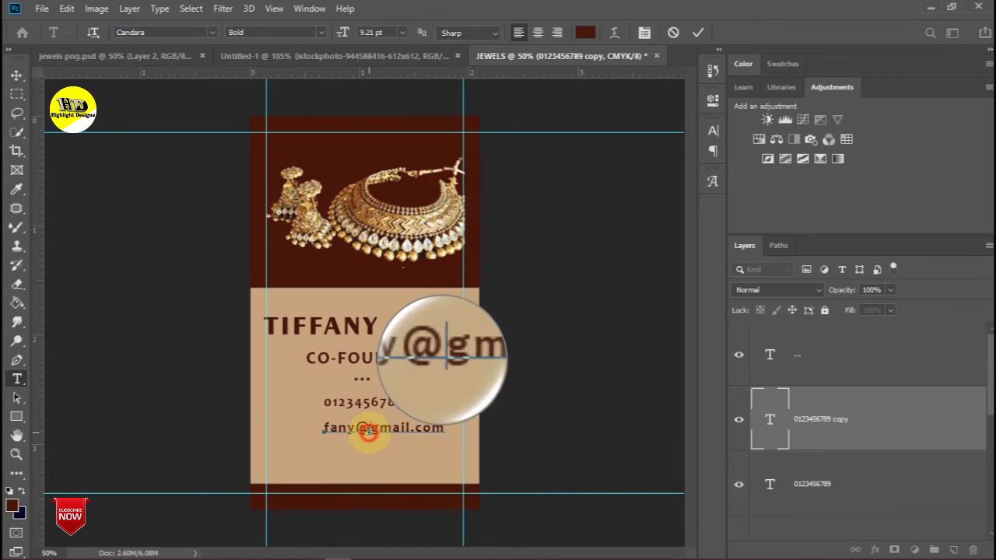
pyautogui.hotkey('ctrl', 'a')
pyautogui.click(212, 33)
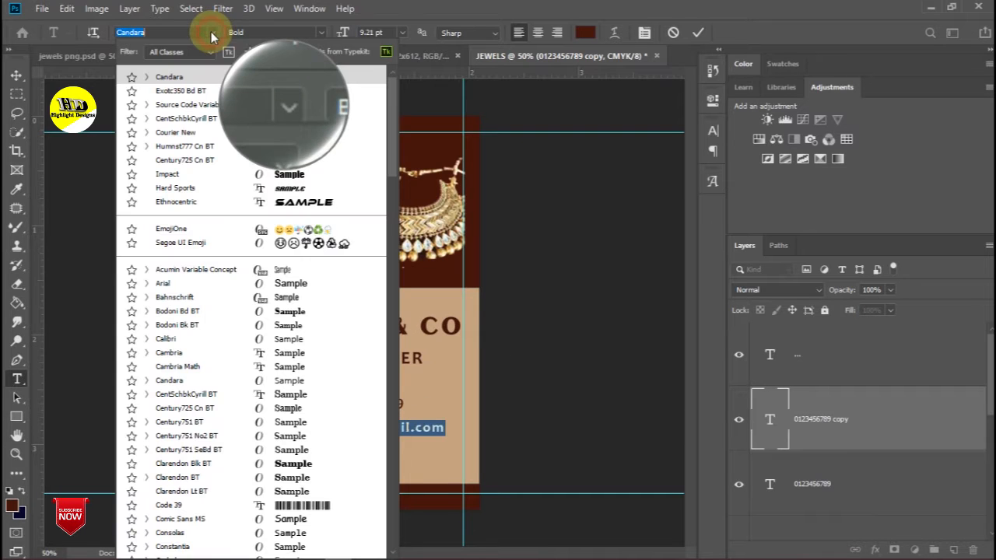
pyautogui.click(207, 77)
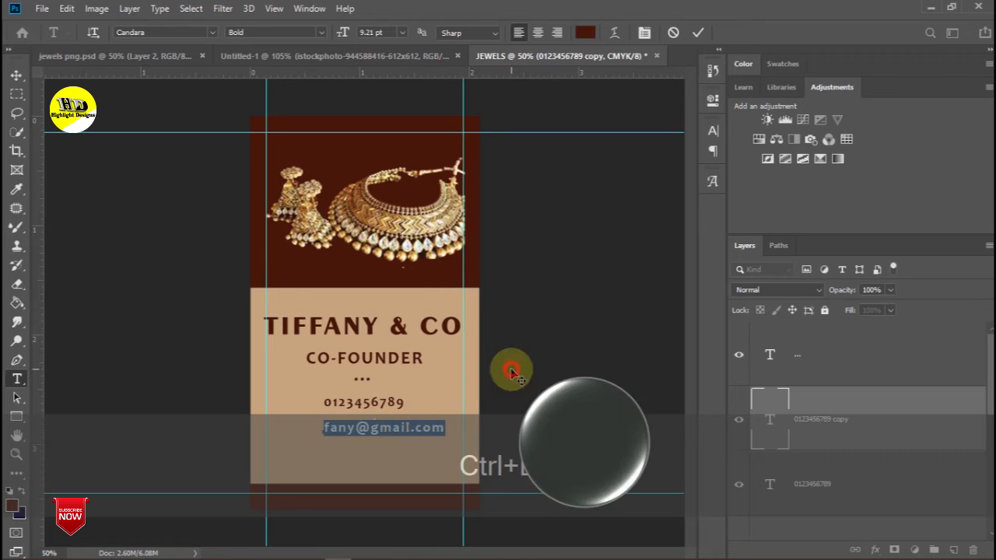
pyautogui.click(421, 427)
pyautogui.hotkey('ctrl', 'd')
pyautogui.write('v')
pyautogui.press('BackSpace')
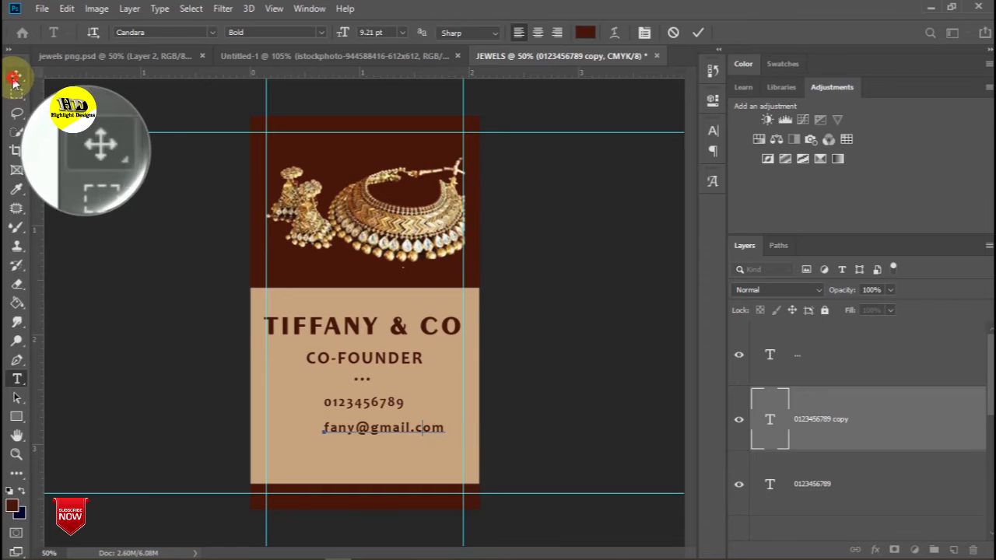
# - Position the e-mail line under the phone number and place a duplicate just below it
pyautogui.click(16, 75)
pyautogui.moveTo(410, 427); pyautogui.dragTo(381, 422)
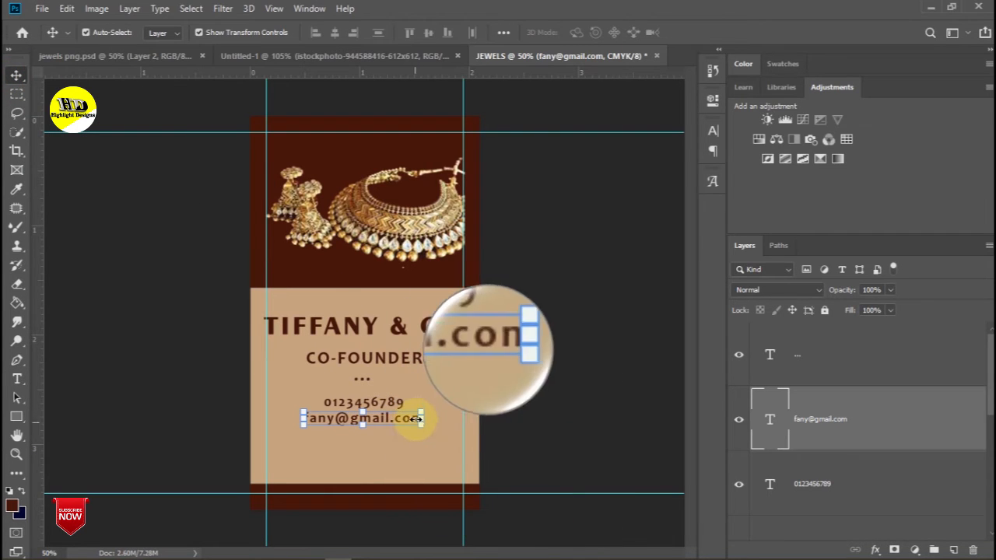
pyautogui.click(421, 418)
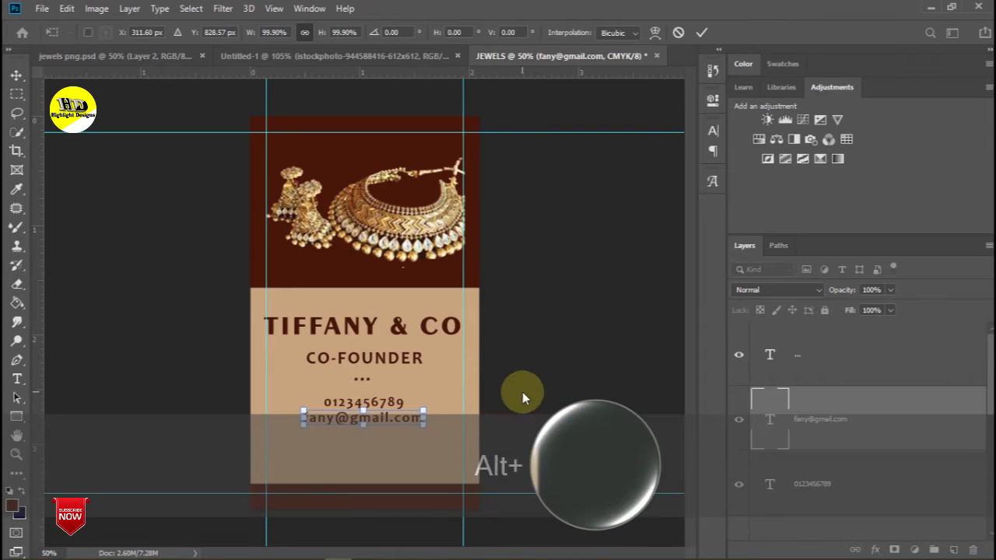
pyautogui.press('Return')
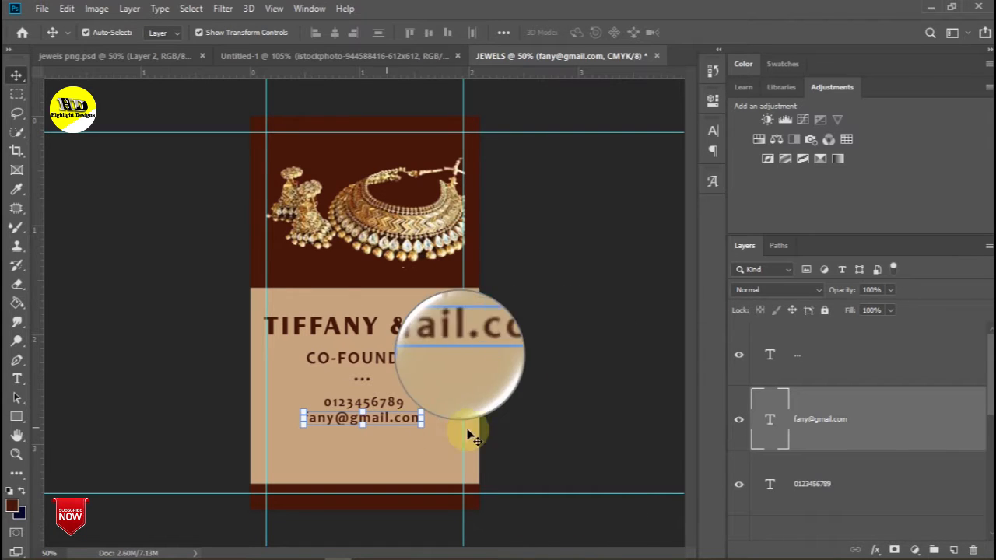
pyautogui.moveTo(880, 436); pyautogui.dragTo(954, 549)
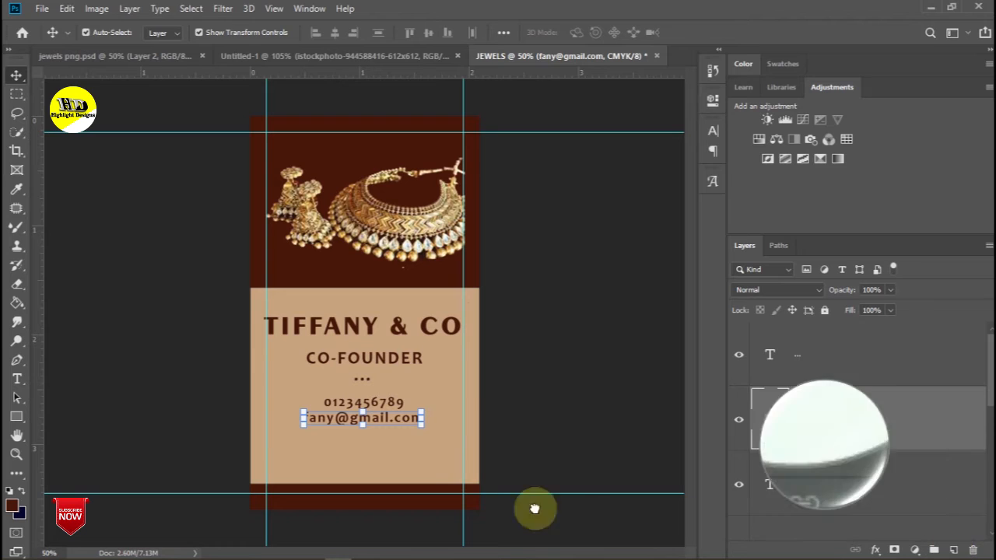
pyautogui.moveTo(383, 421); pyautogui.dragTo(381, 446)
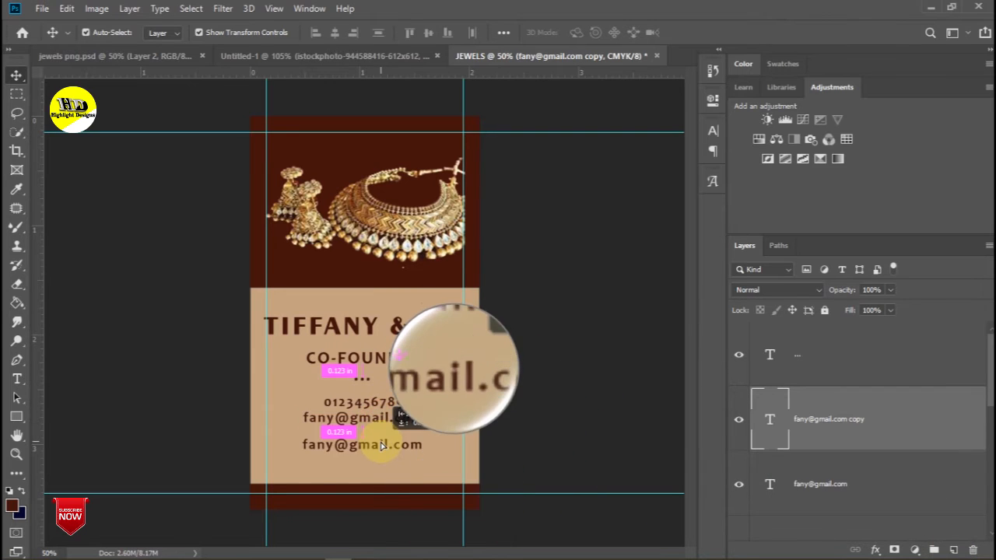
# - Replace the copied line's text with the street address, then move and scale it to fit the card
pyautogui.doubleClick(381, 446)
pyautogui.press('BackSpace')
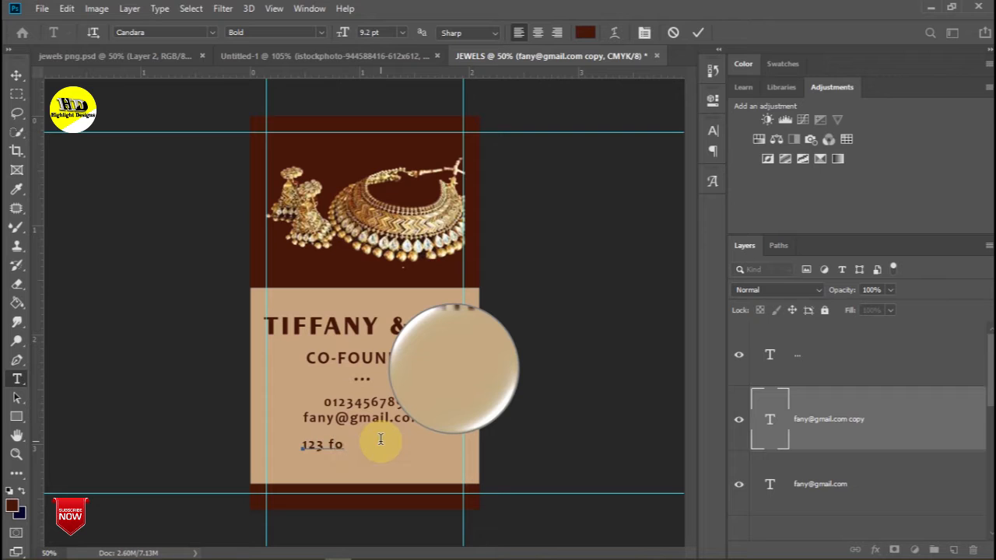
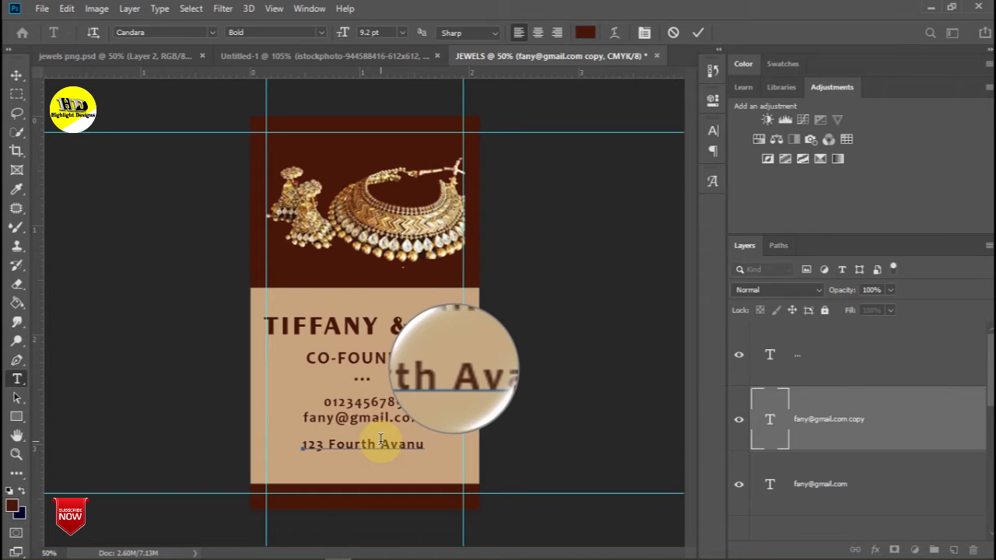
pyautogui.click(15, 75)
pyautogui.moveTo(426, 455); pyautogui.dragTo(392, 455)
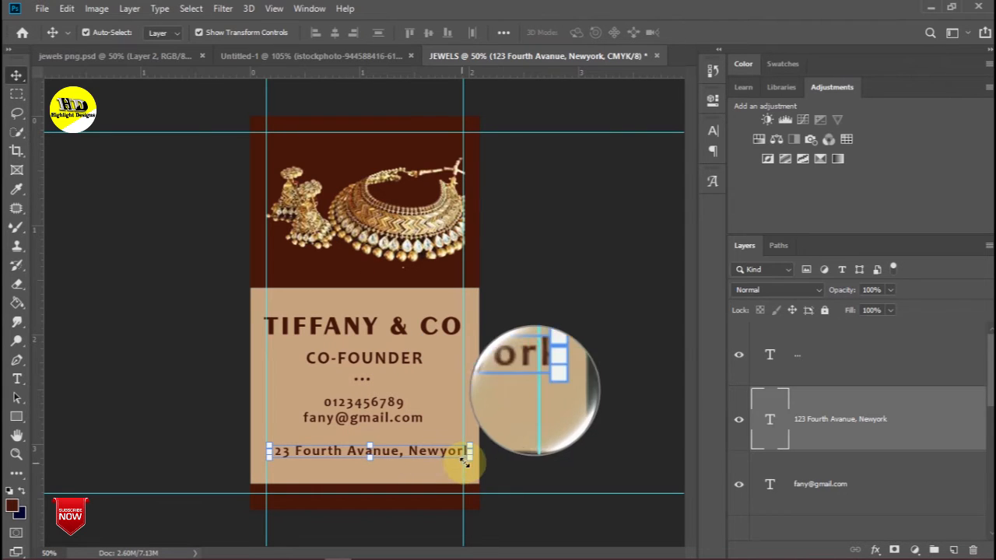
pyautogui.moveTo(470, 460); pyautogui.dragTo(413, 464)
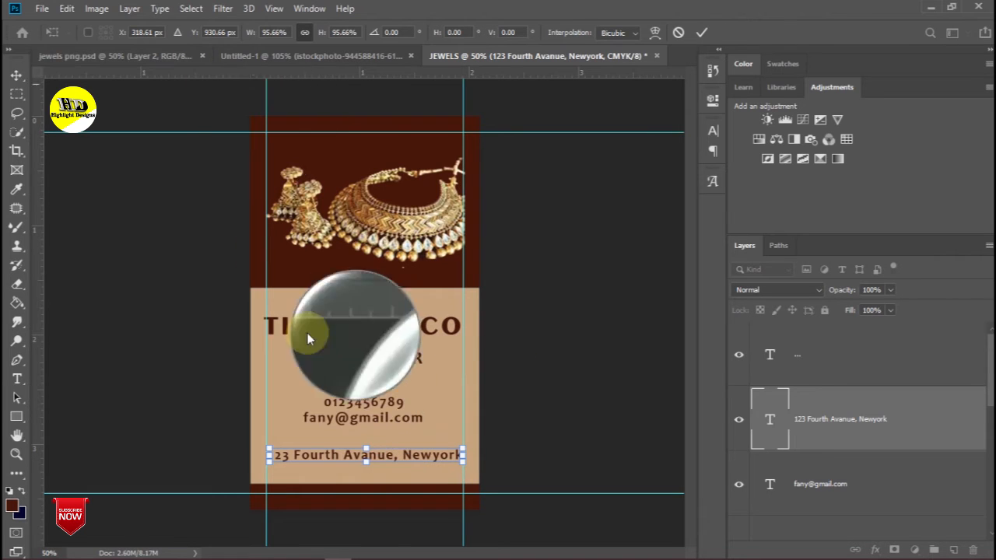
pyautogui.press('Return')
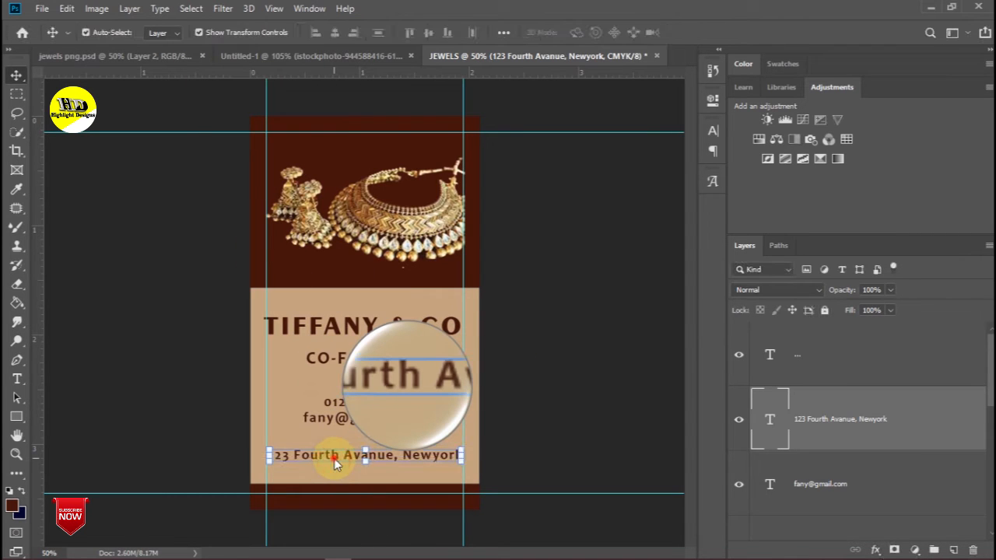
# - Set the whole street address line in the Candara font
pyautogui.press('t')
pyautogui.tripleClick(337, 458)
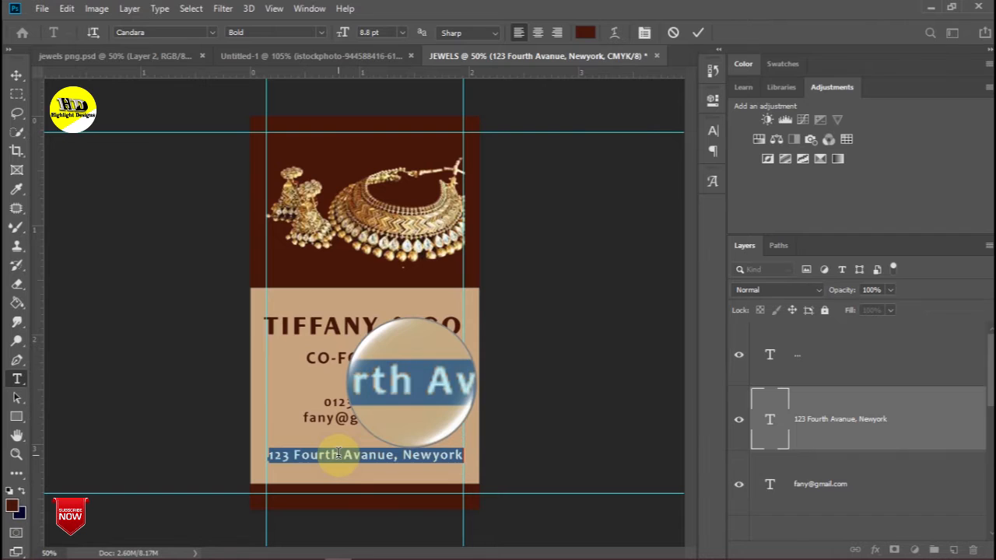
pyautogui.click(213, 33)
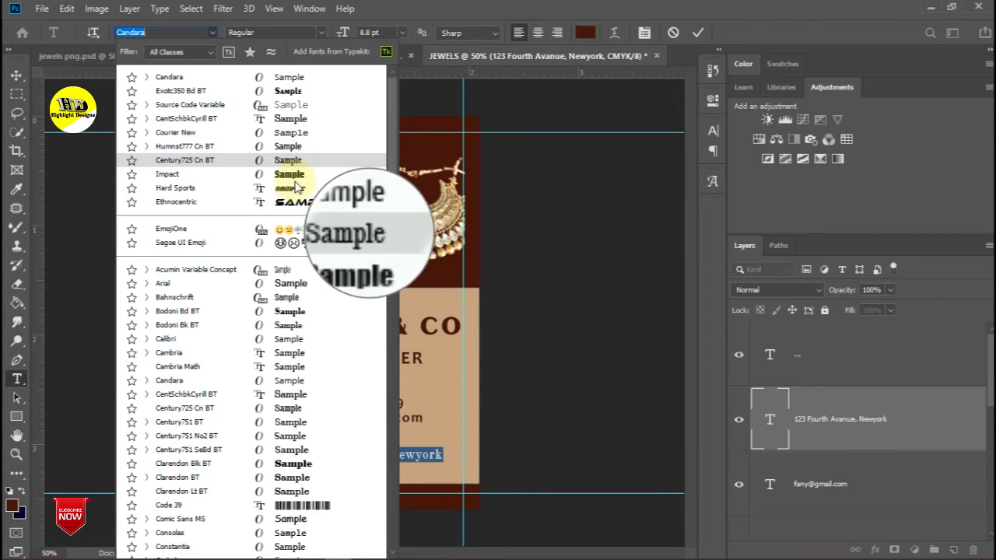
pyautogui.click(278, 381)
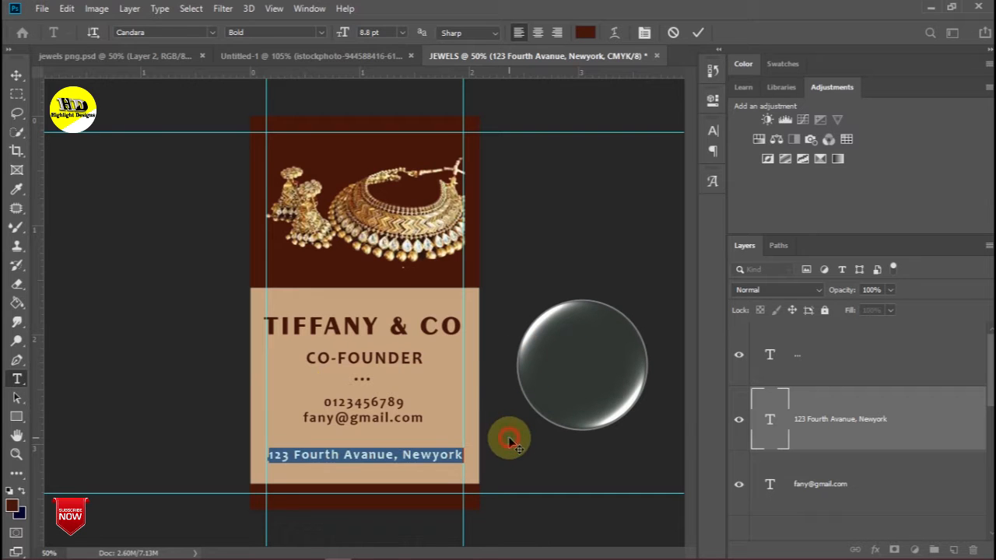
pyautogui.click(14, 76)
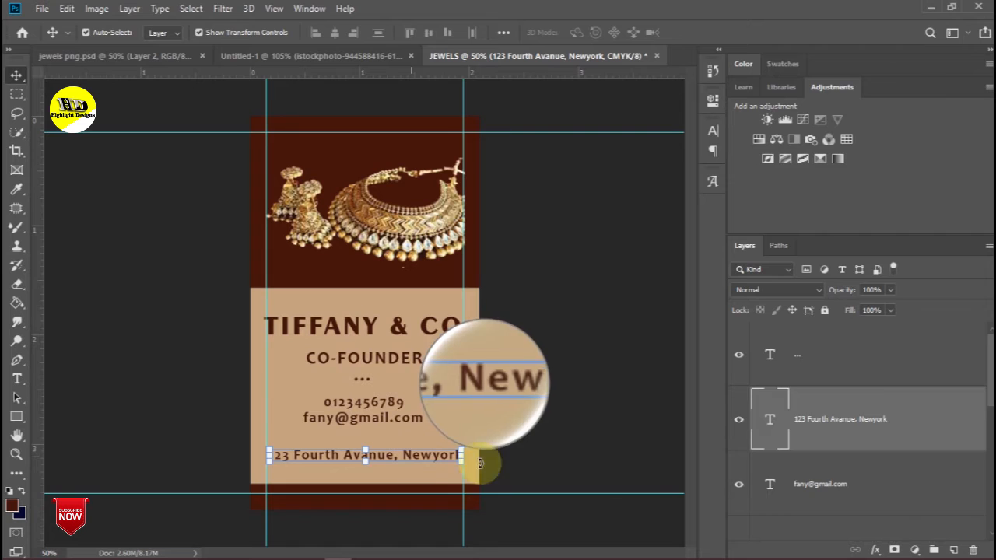
# - Duplicate the address layer, retype the copy as the city and postcode line, and centre it beneath
pyautogui.moveTo(862, 442); pyautogui.dragTo(952, 549)
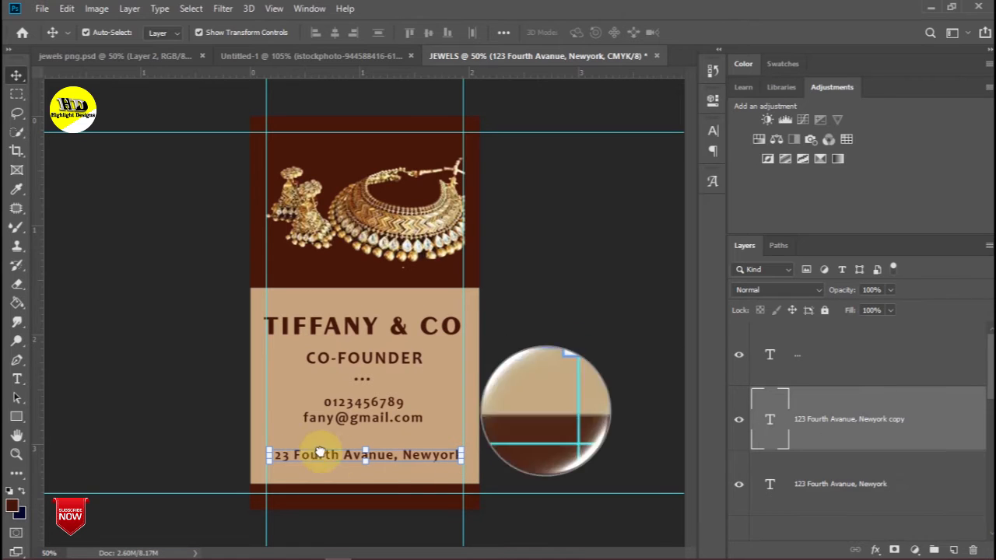
pyautogui.moveTo(384, 471); pyautogui.dragTo(385, 477)
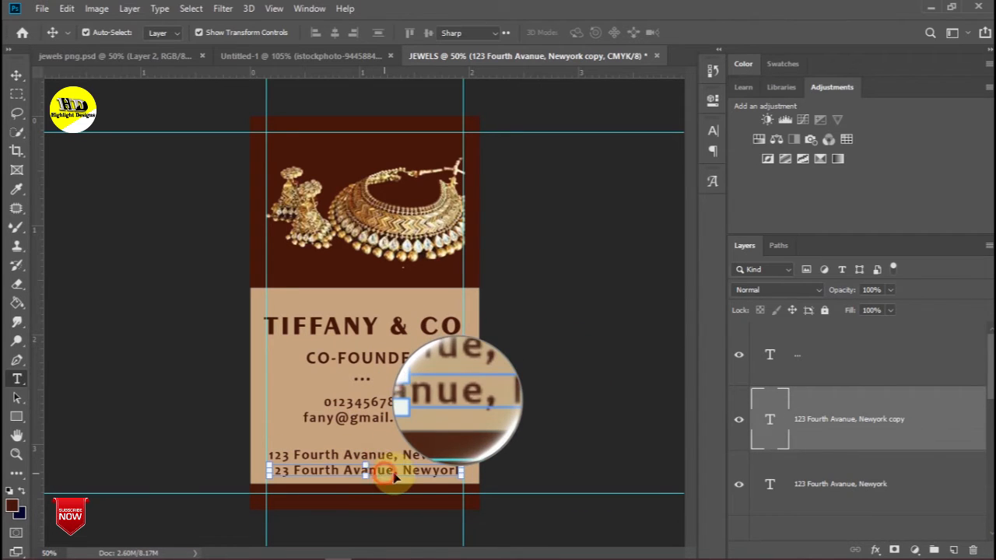
pyautogui.doubleClick(405, 469)
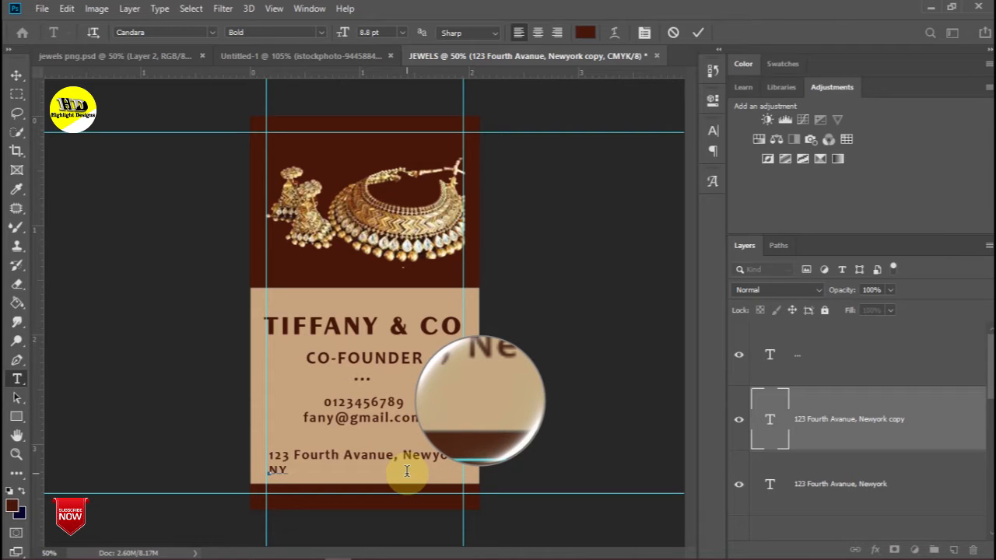
pyautogui.write('1441')
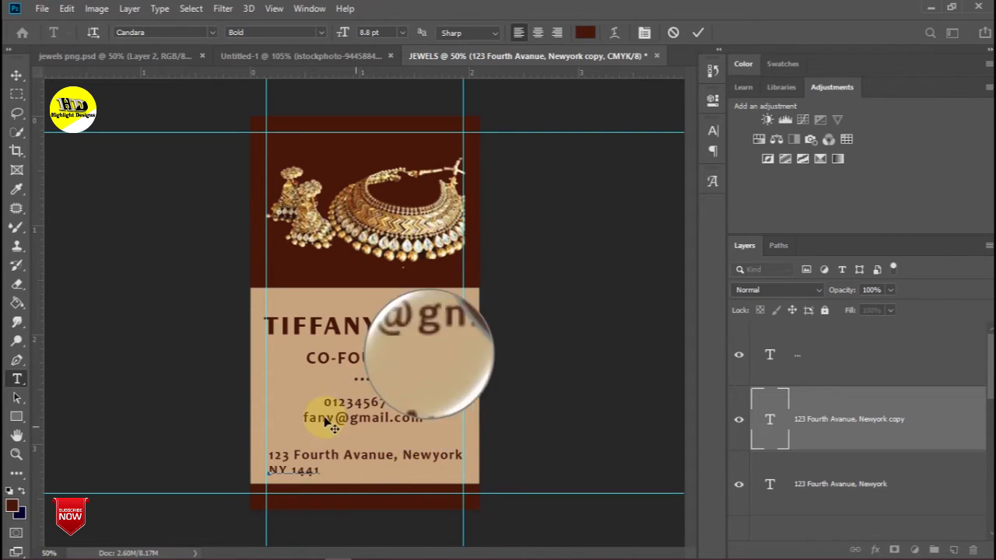
pyautogui.click(15, 75)
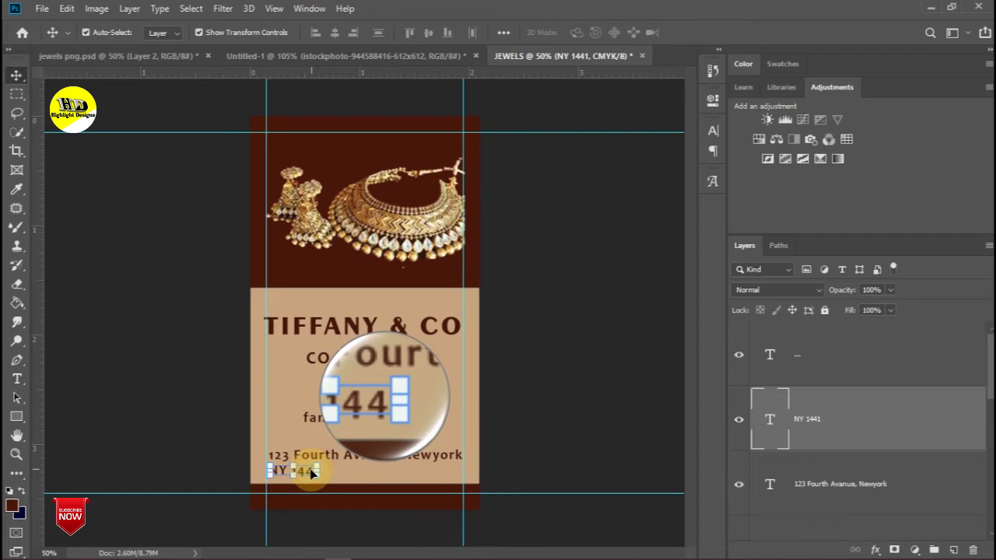
pyautogui.doubleClick(306, 470)
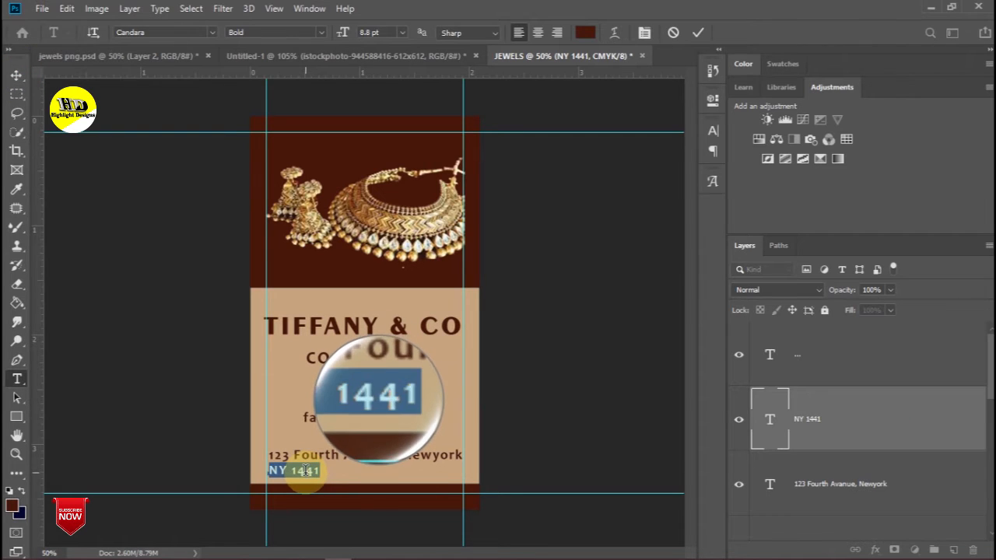
pyautogui.click(16, 75)
pyautogui.moveTo(309, 477); pyautogui.dragTo(365, 475)
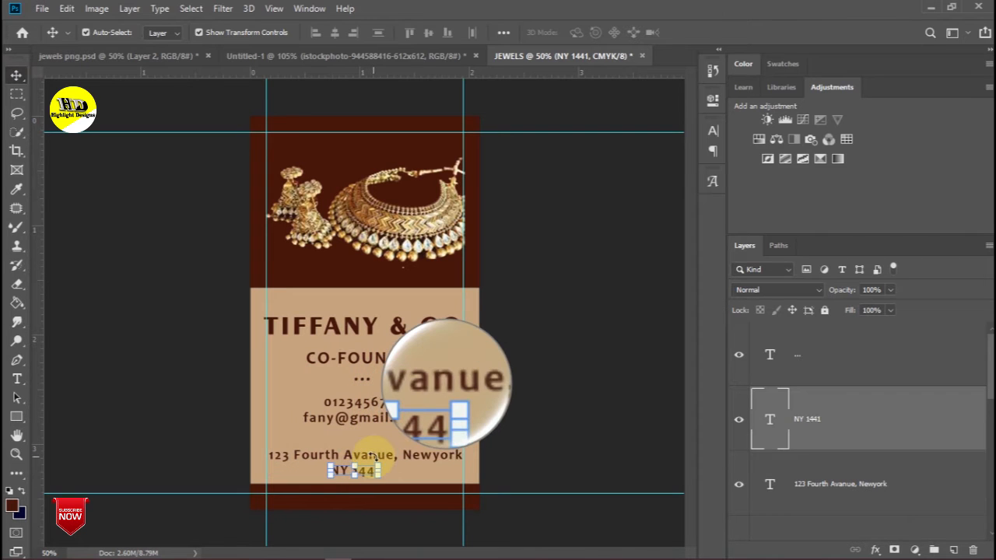
# - Select every card layer from the title down and align them to horizontal centres
pyautogui.click(358, 330)
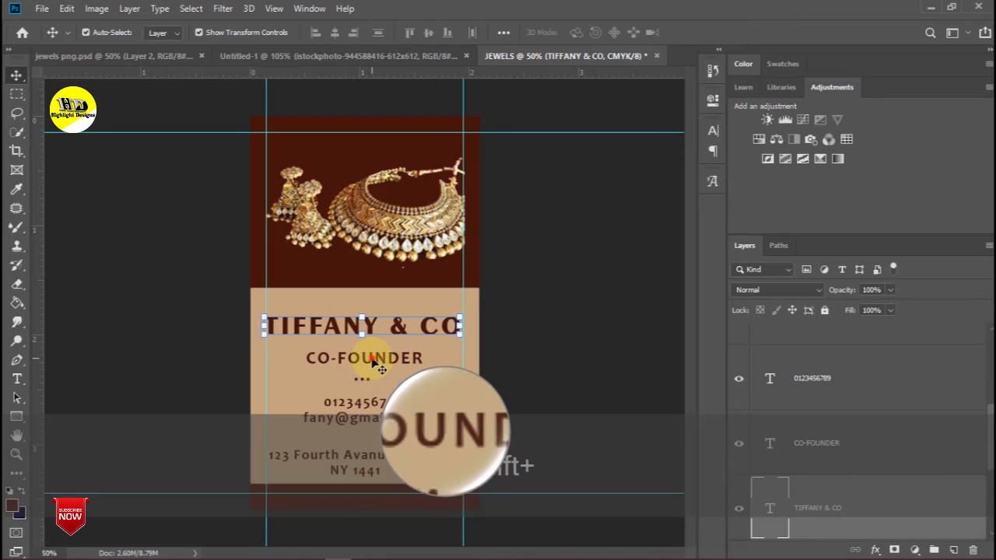
pyautogui.keyDown('shift'); pyautogui.click(364, 379); pyautogui.keyUp('shift')
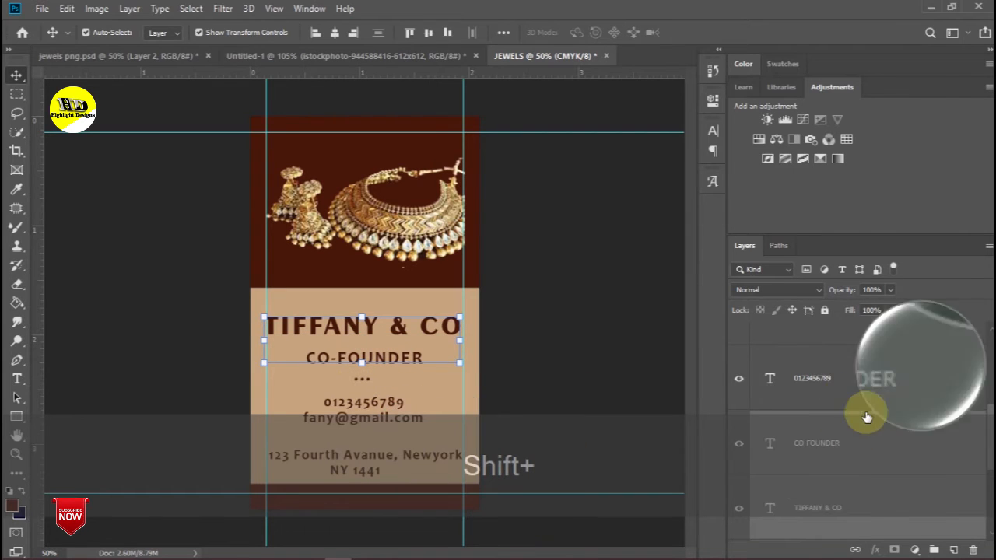
pyautogui.keyDown('shift'); pyautogui.click(848, 392); pyautogui.keyUp('shift')
pyautogui.scroll(3, 845, 409)
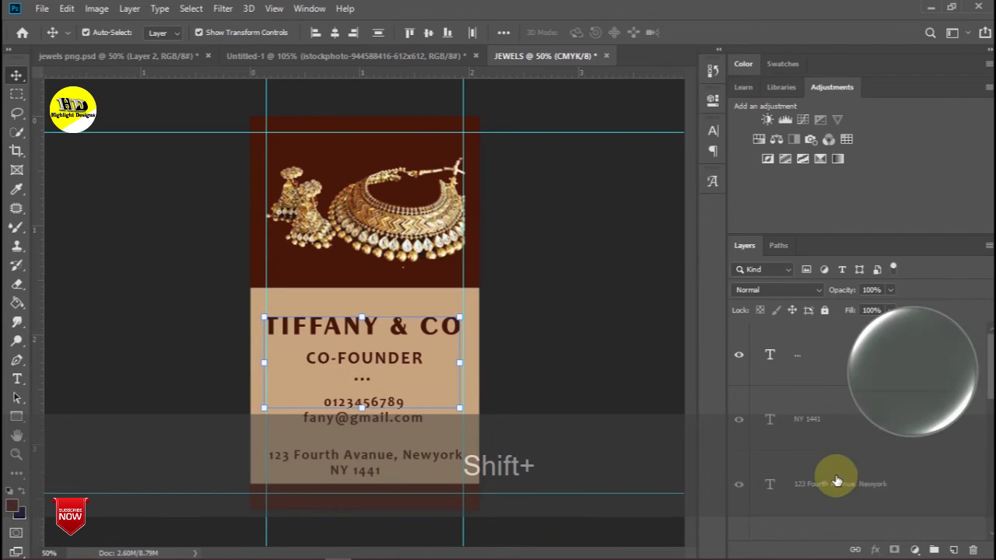
pyautogui.keyDown('shift'); pyautogui.click(831, 424); pyautogui.keyUp('shift')
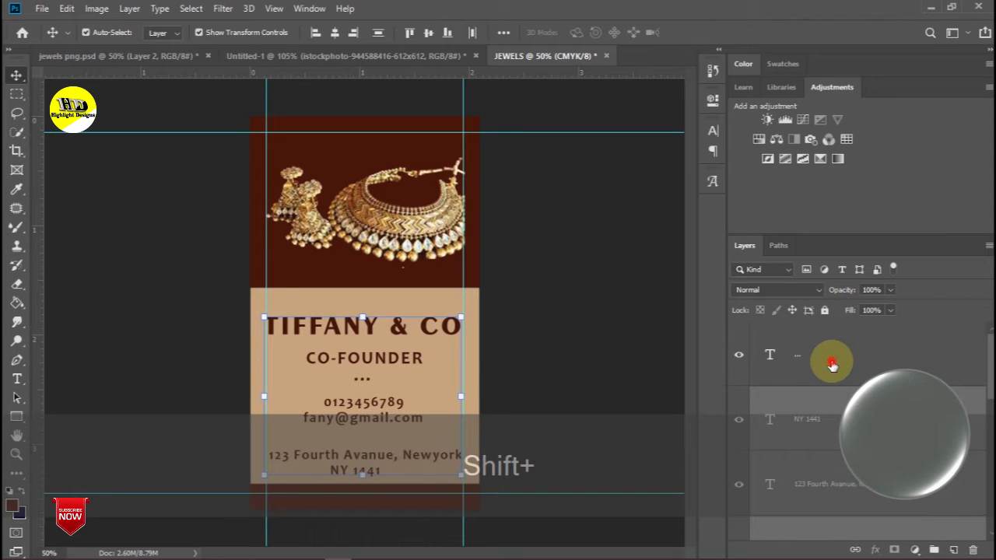
pyautogui.scroll(-5, 831, 371)
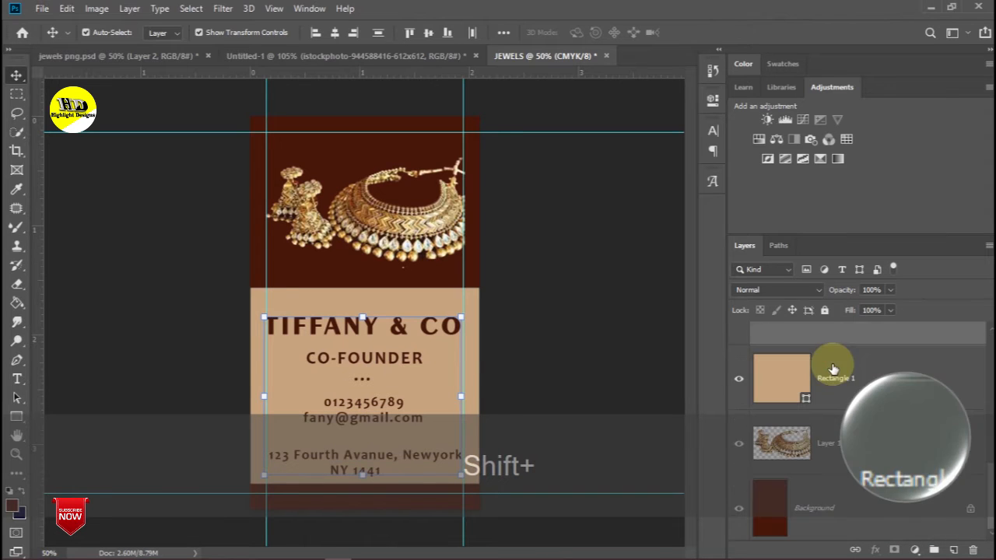
pyautogui.keyDown('shift'); pyautogui.click(831, 498); pyautogui.keyUp('shift')
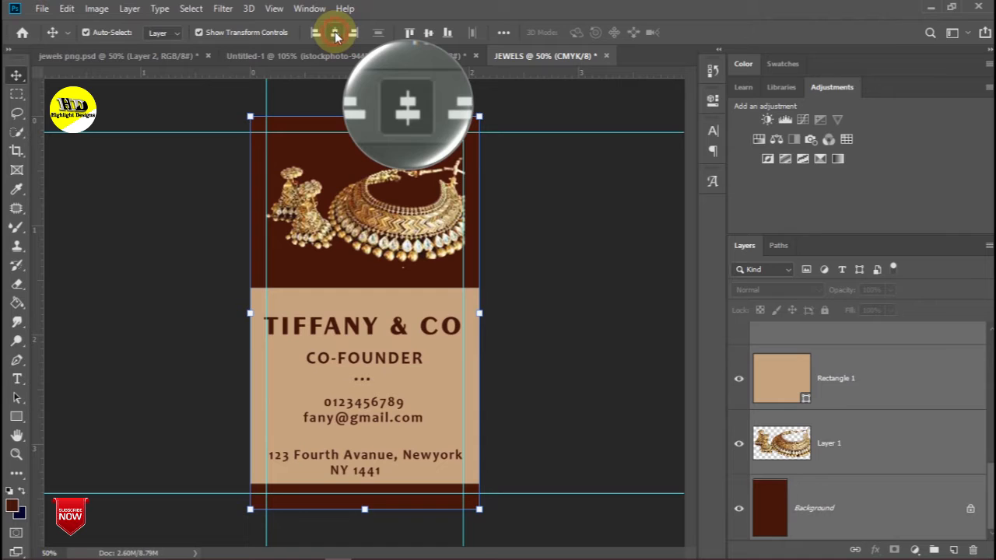
pyautogui.click(596, 294)
# - Duplicate the city and postcode line and move the copy into the dark bottom strip
pyautogui.scroll(3, 906, 471)
pyautogui.scroll(2, 906, 470)
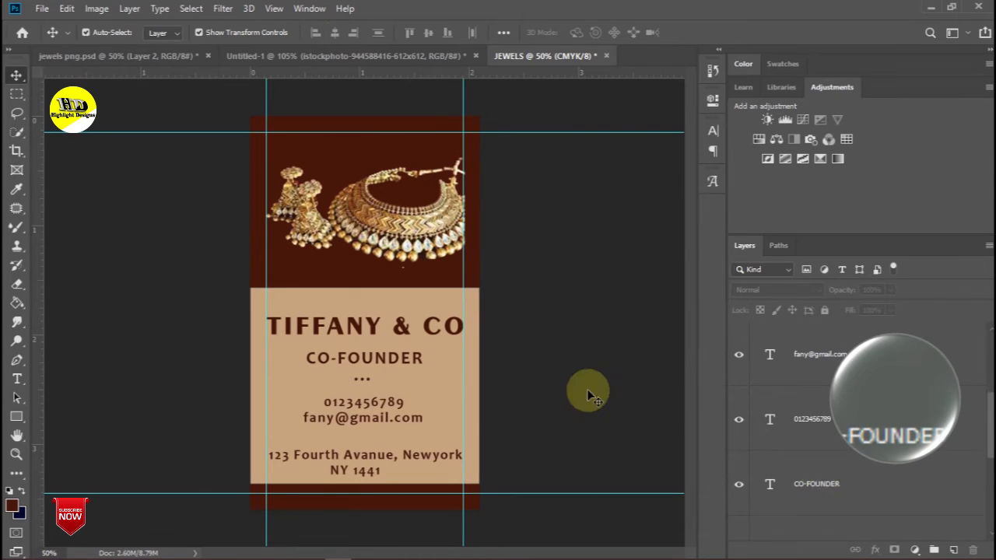
pyautogui.scroll(3, 822, 444)
pyautogui.moveTo(820, 422); pyautogui.dragTo(953, 548)
pyautogui.moveTo(356, 472); pyautogui.dragTo(367, 505)
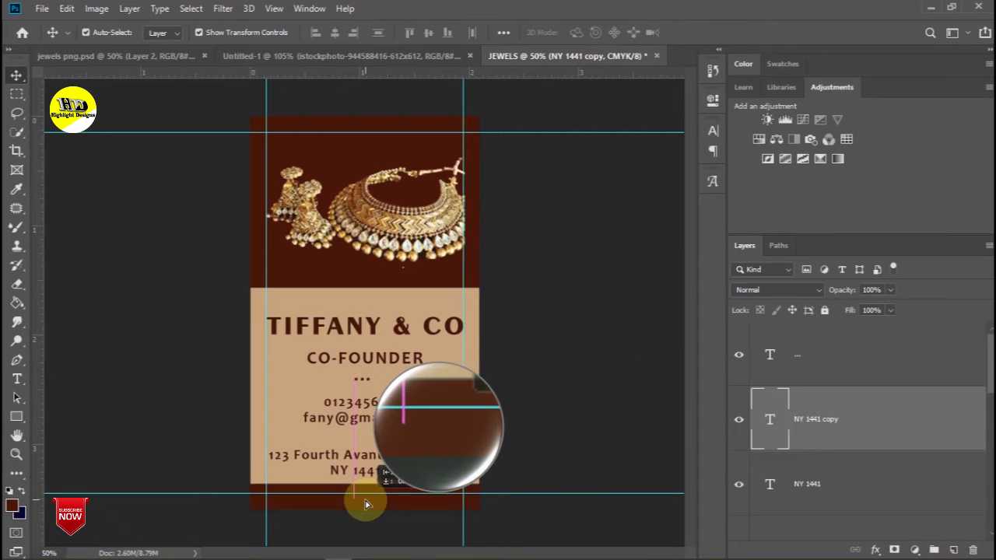
pyautogui.click(16, 189)
pyautogui.moveTo(459, 469); pyautogui.dragTo(439, 439)
pyautogui.click(17, 75)
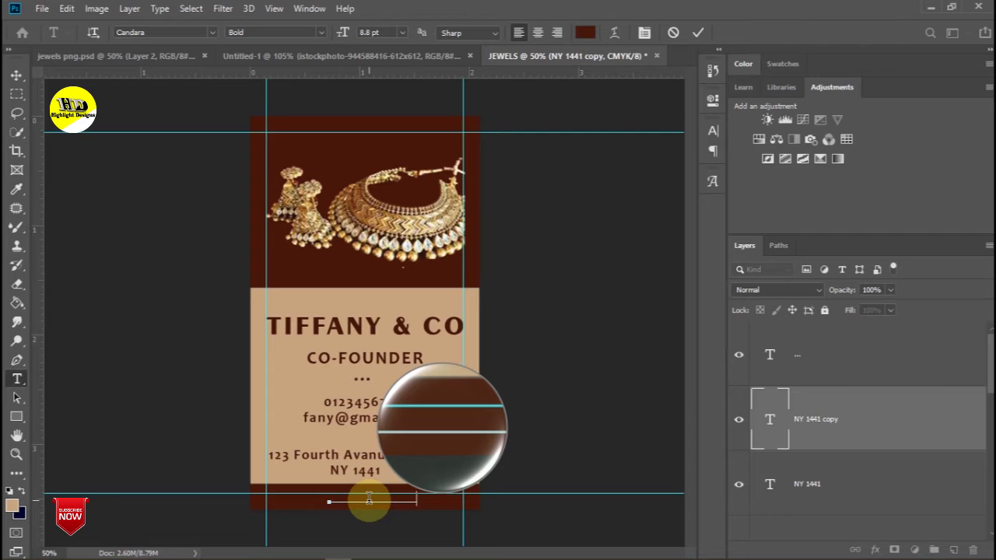
pyautogui.click(16, 74)
pyautogui.hotkey('alt', 'Delete')
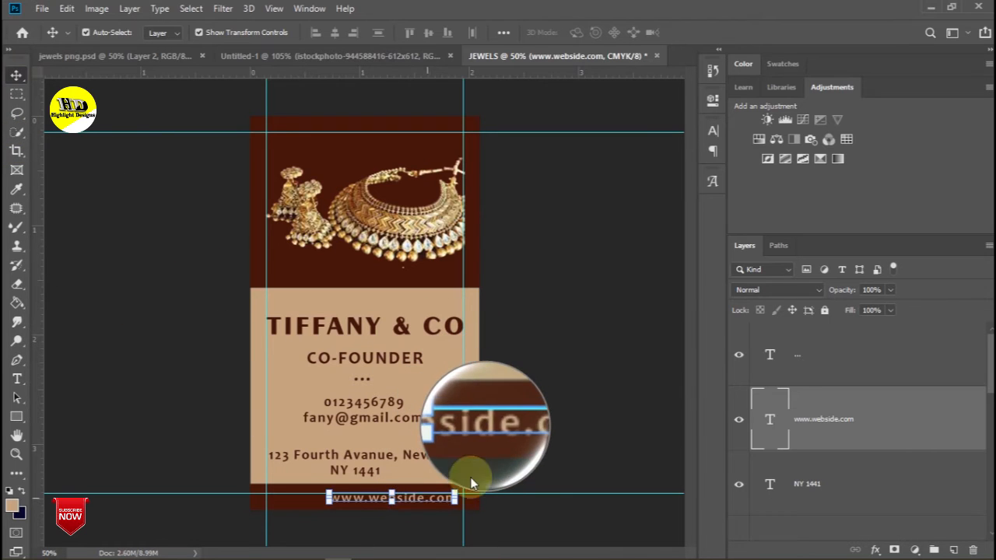
# - Shift the website line left and stretch it wider in the Character panel
pyautogui.click(420, 501)
pyautogui.moveTo(420, 500); pyautogui.dragTo(404, 502)
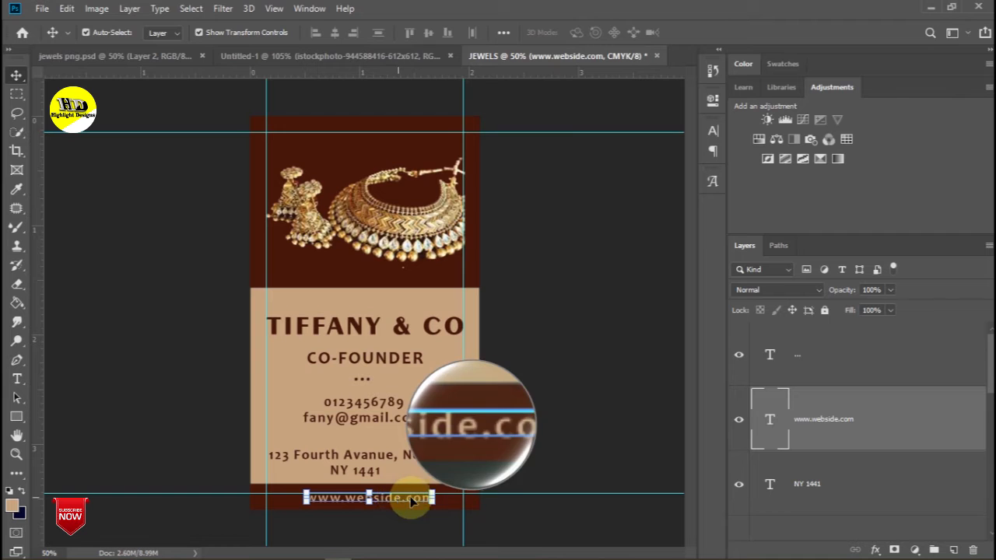
pyautogui.click(714, 135)
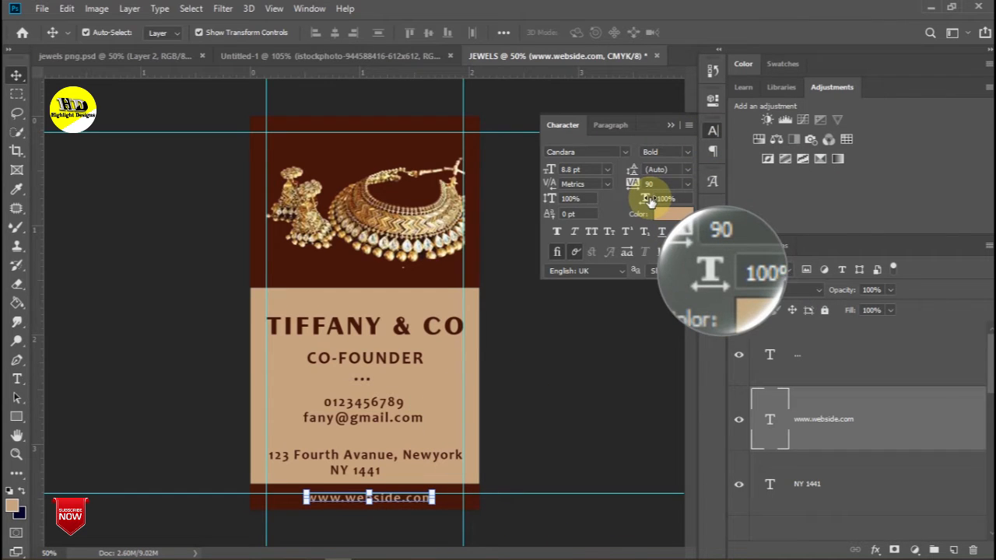
pyautogui.moveTo(645, 198); pyautogui.dragTo(671, 199)
pyautogui.click(390, 500)
pyautogui.scroll(-5, 899, 412)
pyautogui.keyDown('shift'); pyautogui.click(885, 502); pyautogui.keyUp('shift')
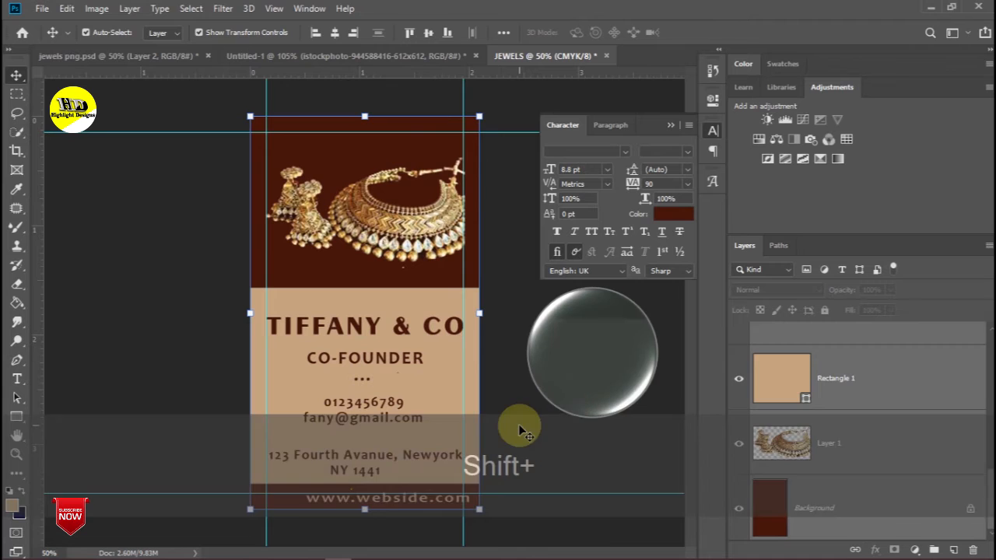
pyautogui.click(333, 34)
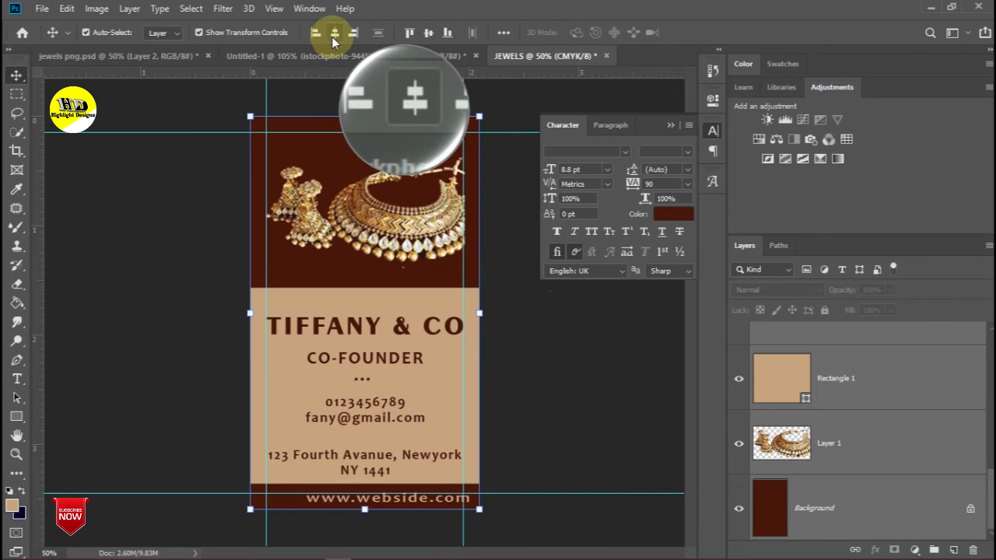
pyautogui.click(544, 355)
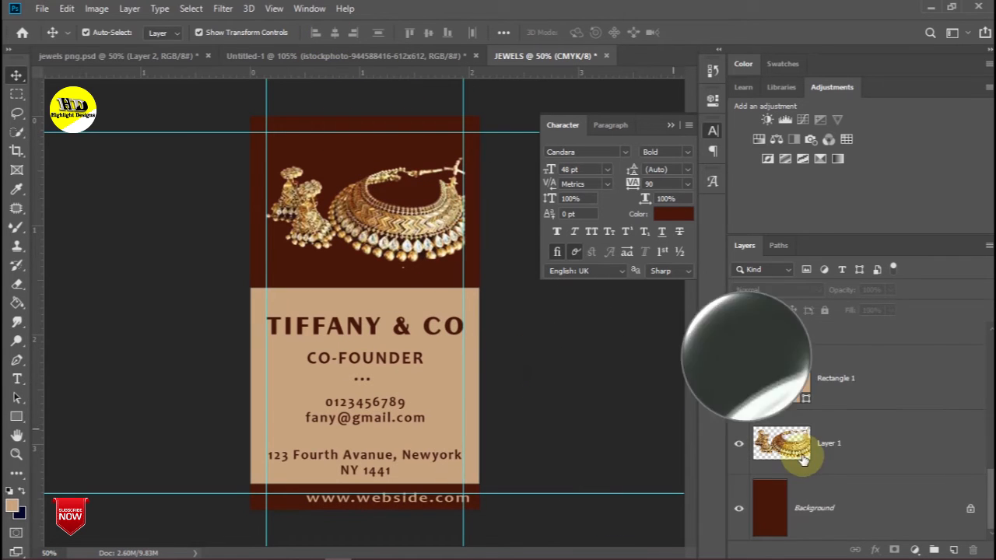
pyautogui.keyDown('shift'); pyautogui.click(863, 479); pyautogui.keyUp('shift')
pyautogui.scroll(8, 864, 459)
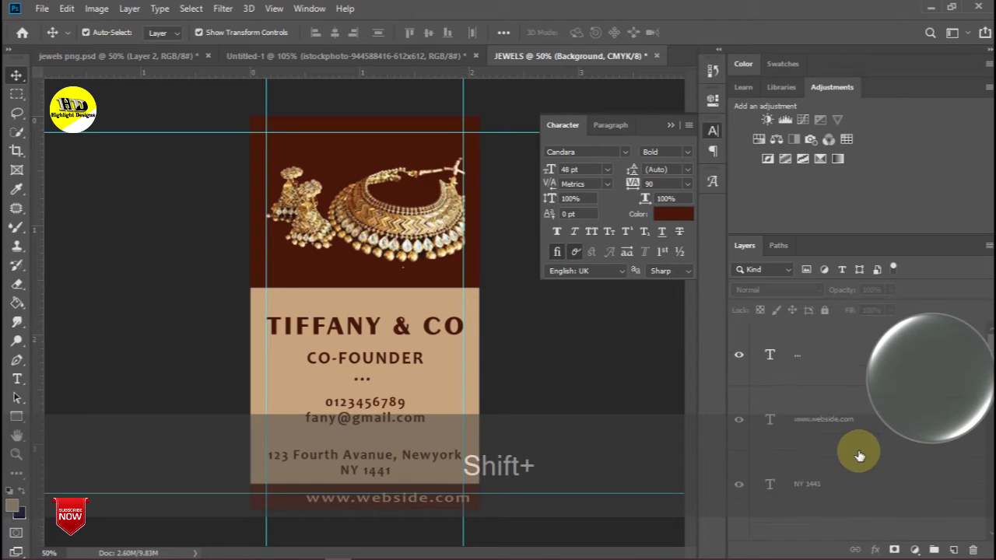
pyautogui.keyDown('shift'); pyautogui.click(827, 420); pyautogui.keyUp('shift')
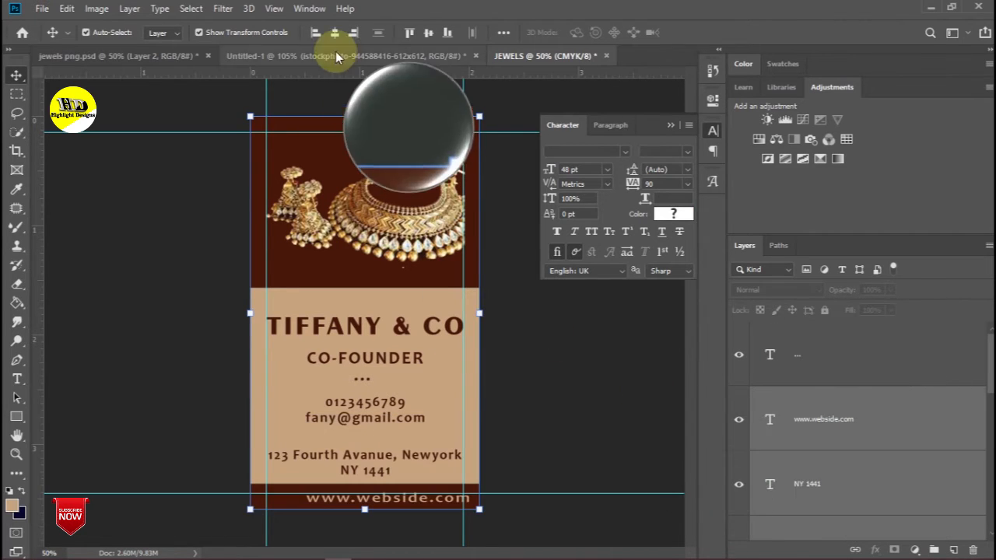
pyautogui.click(334, 33)
pyautogui.click(543, 340)
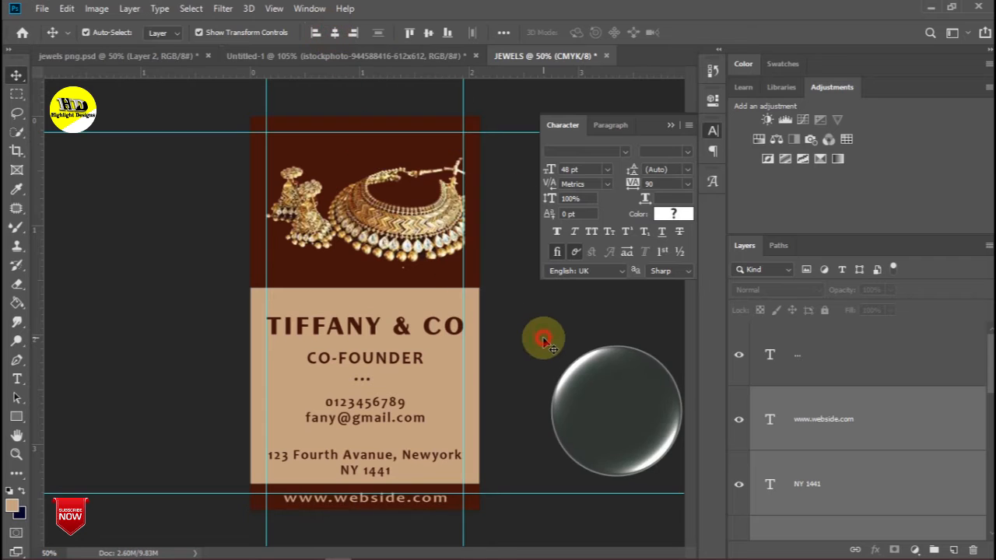
pyautogui.hotkey('ctrl', 'z')
pyautogui.click(544, 395)
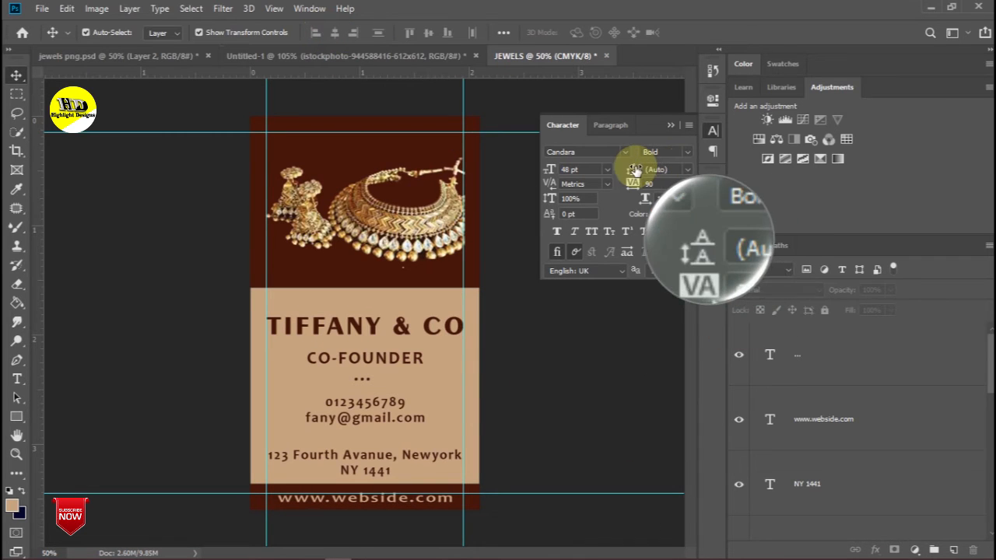
pyautogui.click(667, 124)
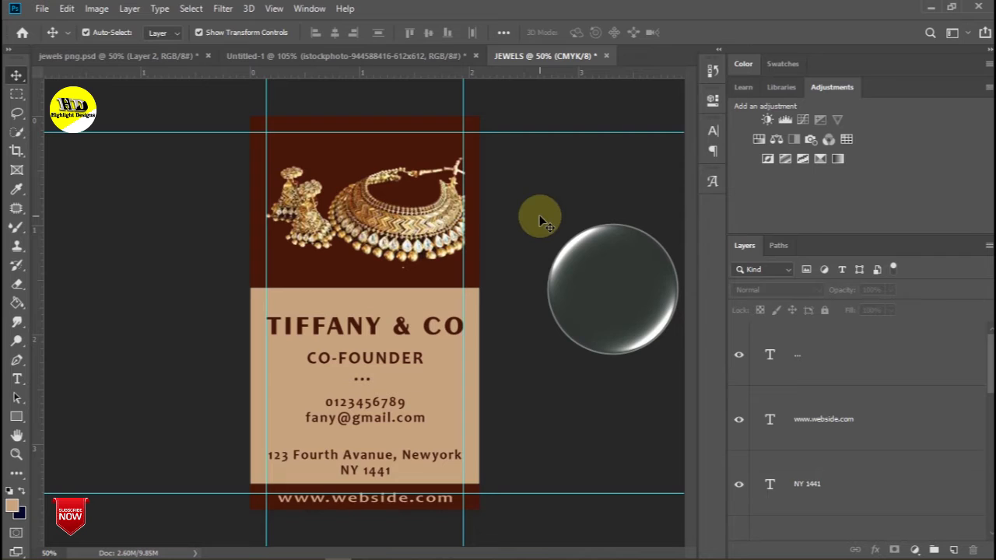
pyautogui.hotkey('ctrl', 'h')
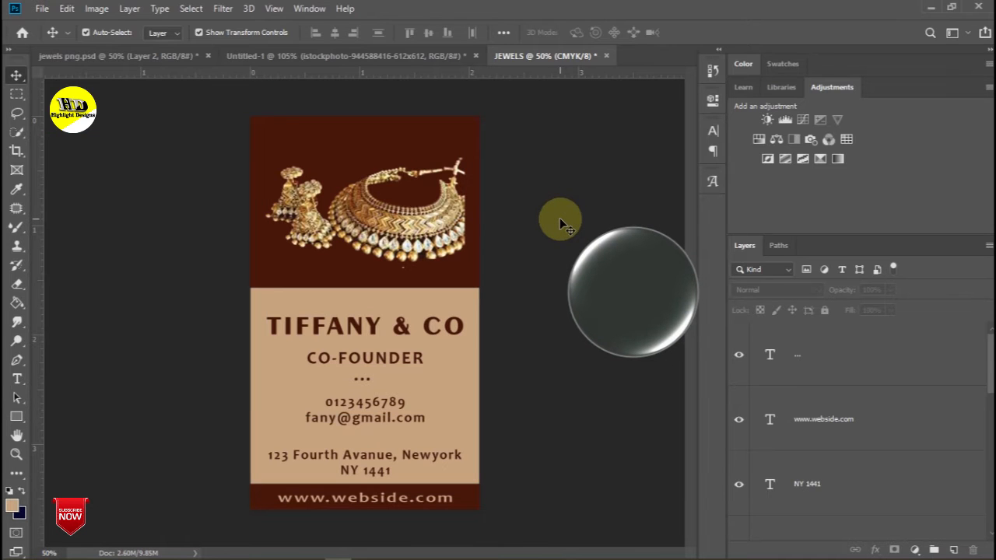
# - Save the card to the Desktop as layered TIFF 'JEWELS back', accepting default TIFF options
pyautogui.click(41, 9)
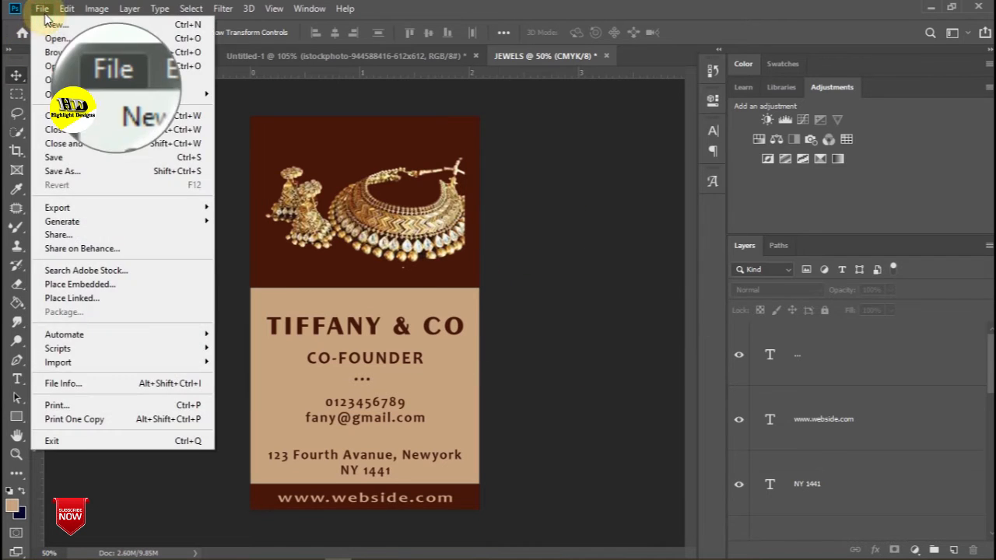
pyautogui.click(53, 158)
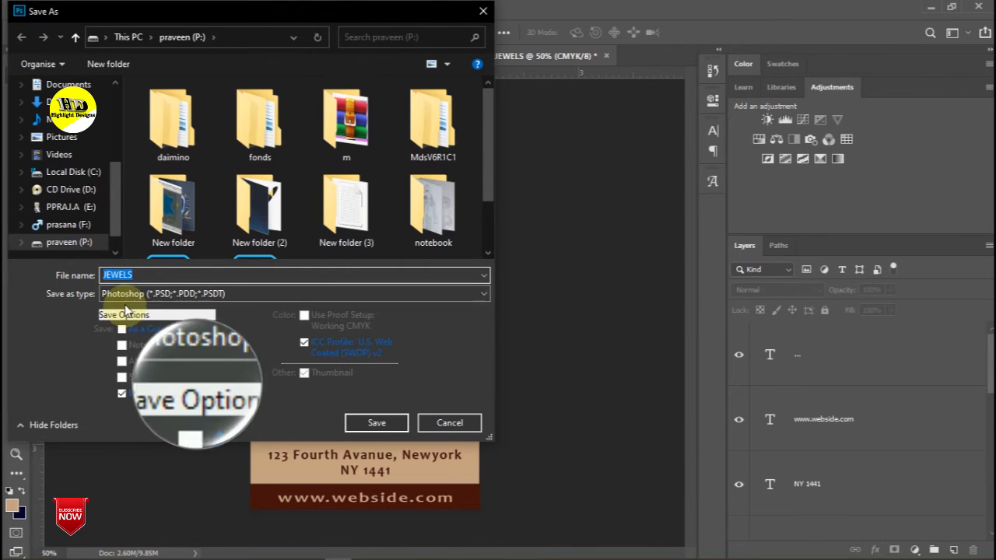
pyautogui.click(126, 295)
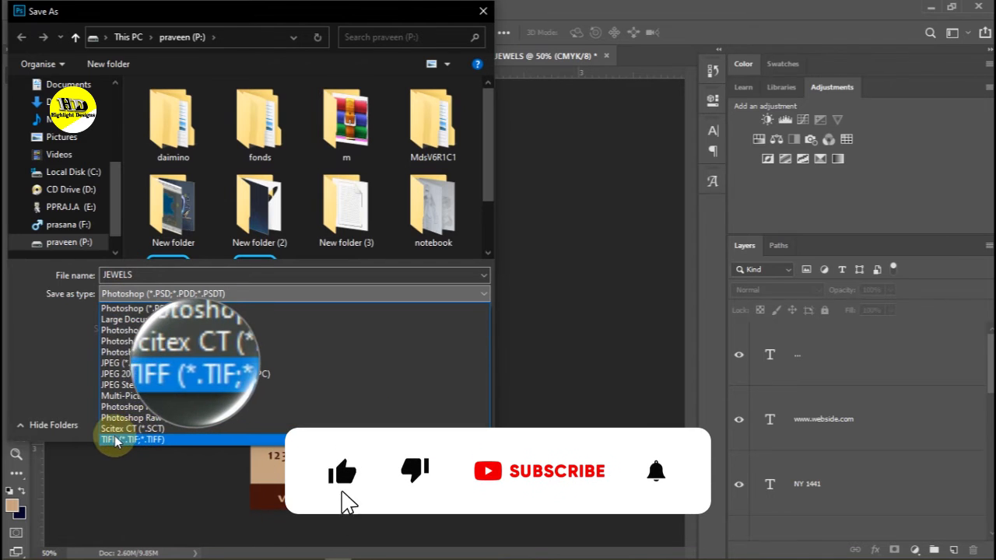
pyautogui.click(151, 439)
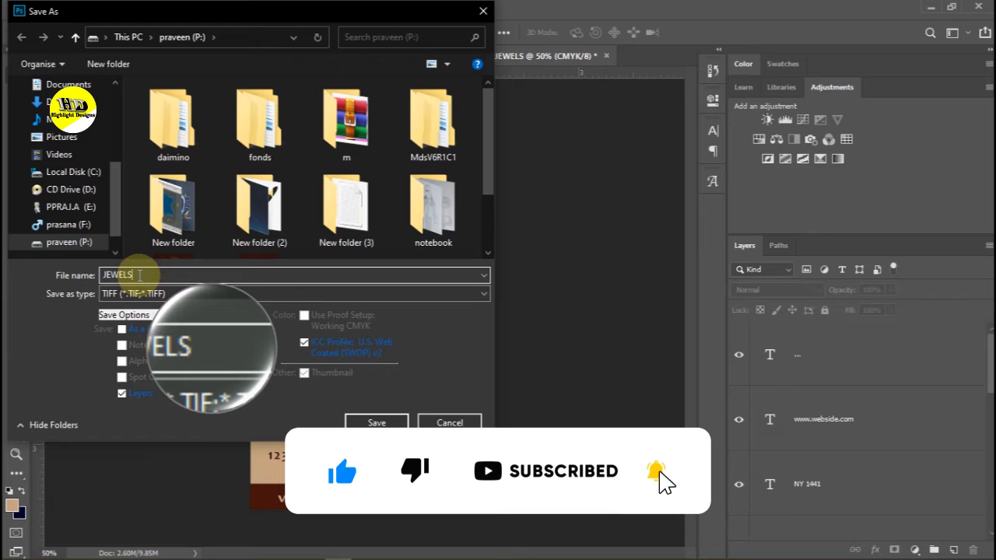
pyautogui.write('k')
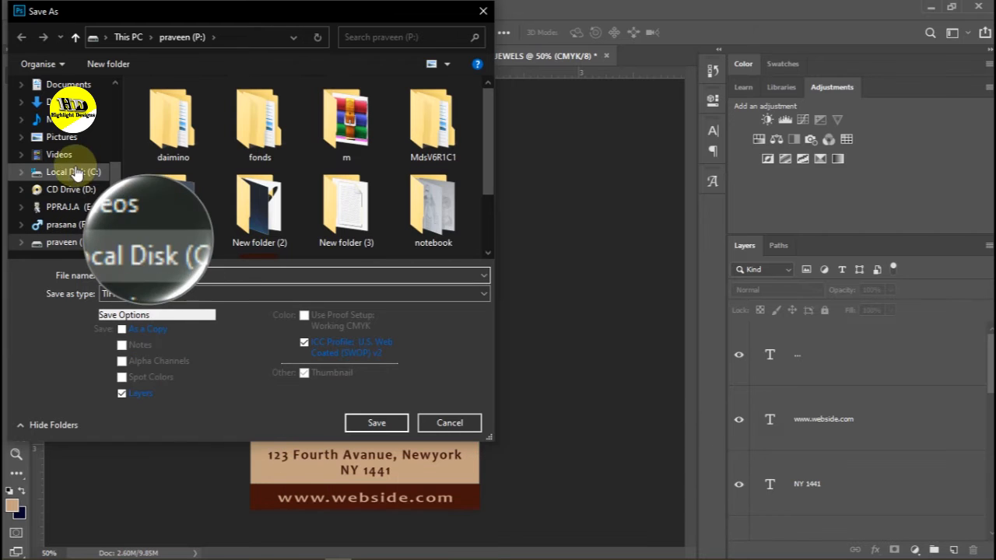
pyautogui.scroll(1, 74, 143)
pyautogui.click(62, 102)
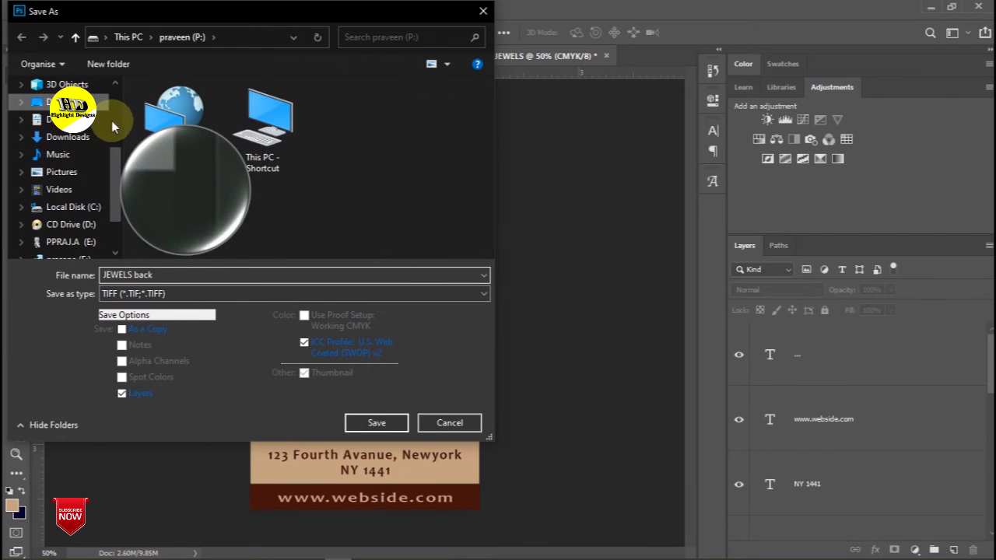
pyautogui.click(358, 425)
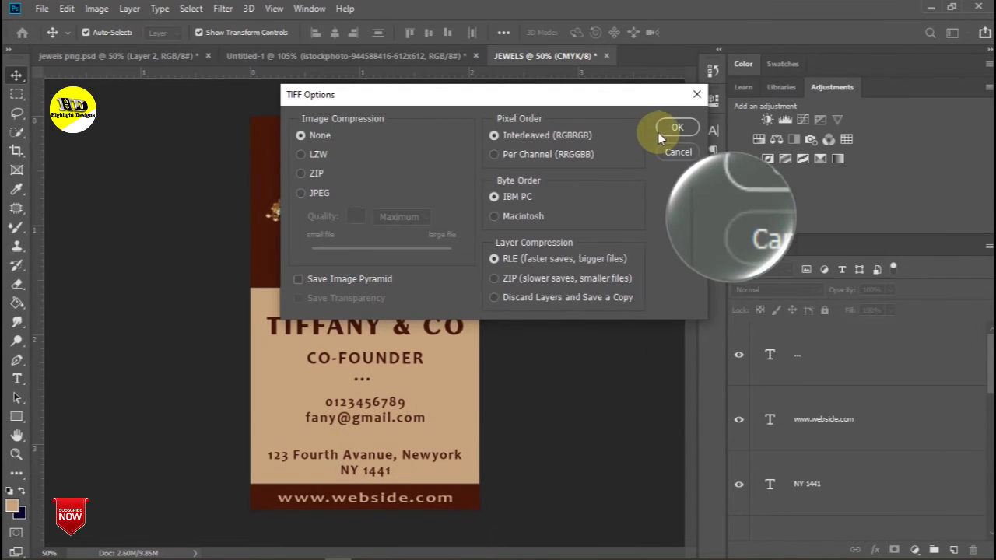
pyautogui.click(663, 127)
pyautogui.click(431, 221)
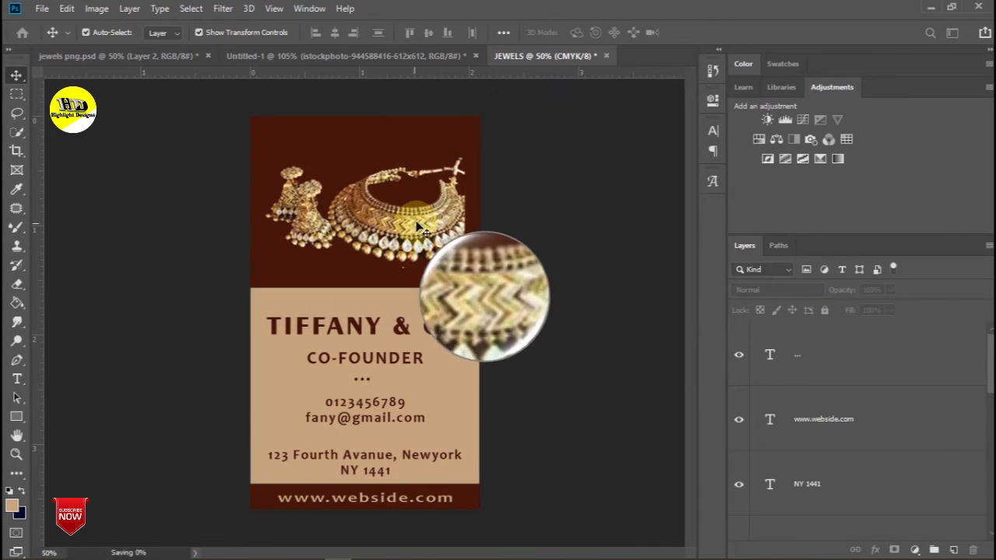
pyautogui.moveTo(301, 135); pyautogui.dragTo(217, 157)
# - Show the guides again and duplicate the document as 'JEWELS back copy'
pyautogui.hotkey('ctrl', 'h')
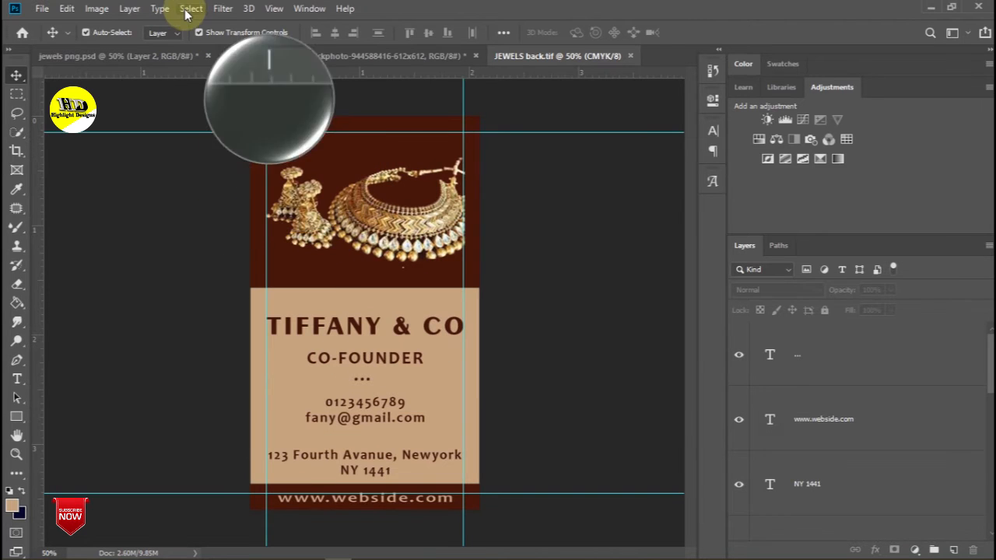
pyautogui.click(96, 8)
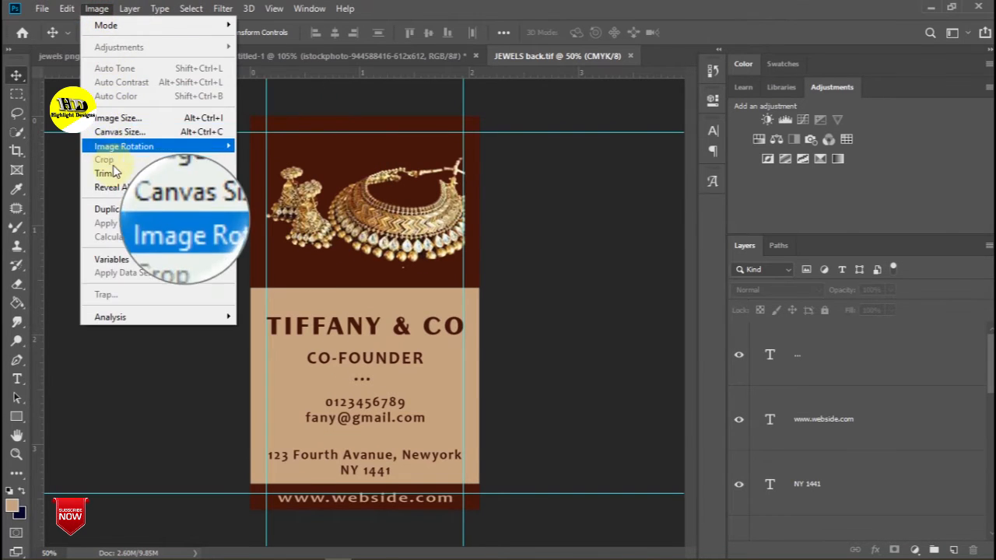
pyautogui.click(102, 210)
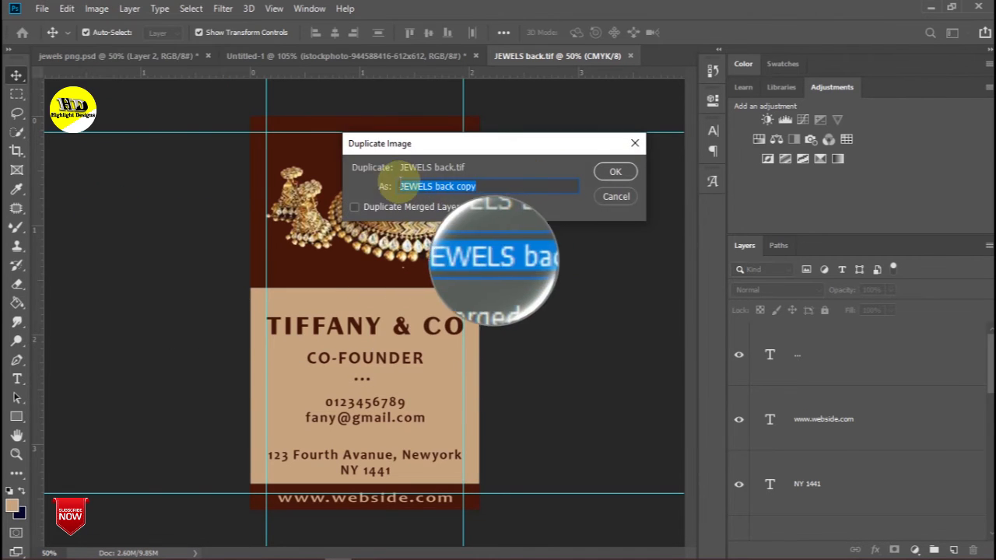
pyautogui.click(606, 170)
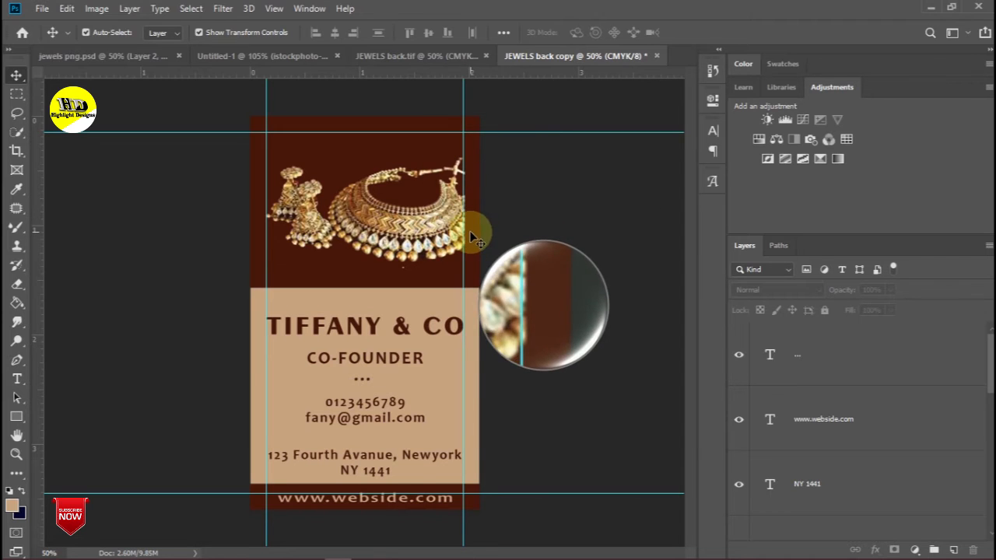
# - Delete the jewellery image layer from the copy, leaving the top band plain dark brown
pyautogui.click(369, 503)
pyautogui.click(367, 504)
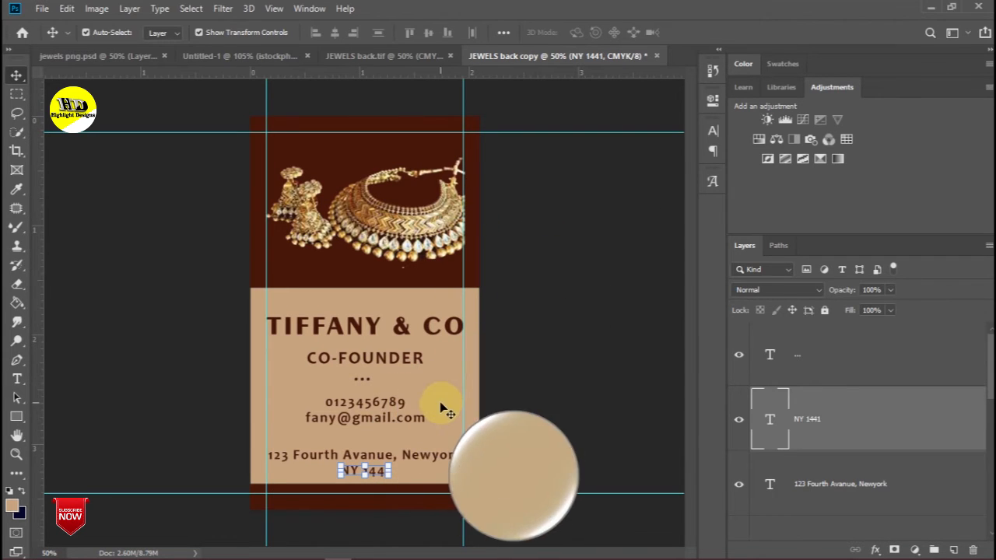
pyautogui.click(402, 239)
pyautogui.press('Delete')
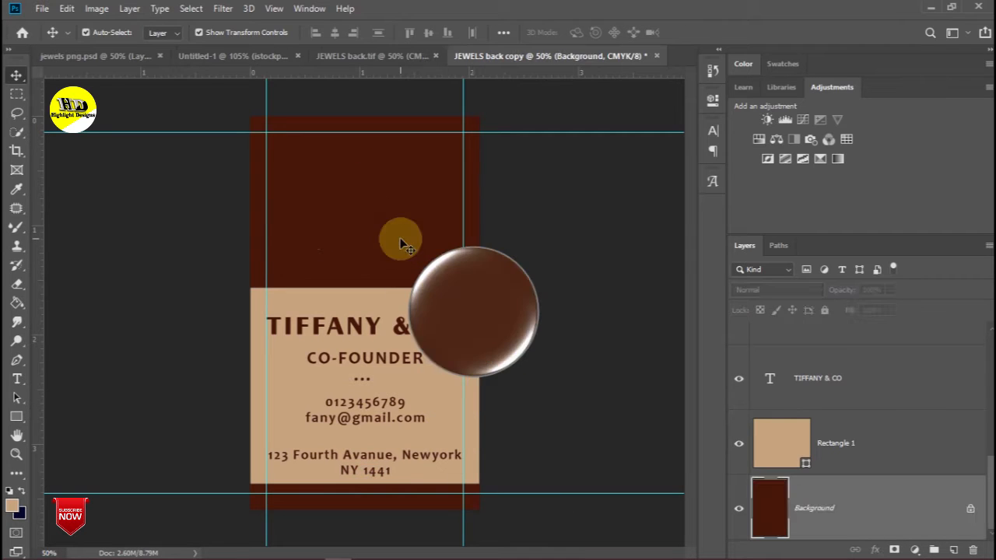
pyautogui.click(391, 360)
# - Change CO-FOUNDER to JEWELS in Exotc350 Bd BT and enlarge it to about 157%
pyautogui.doubleClick(391, 361)
pyautogui.press('BackSpace')
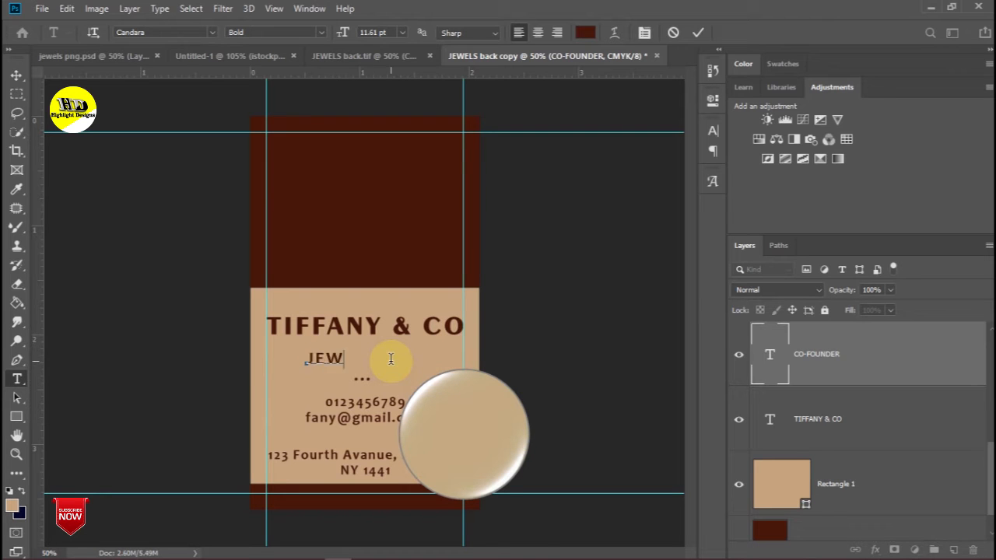
pyautogui.click(15, 75)
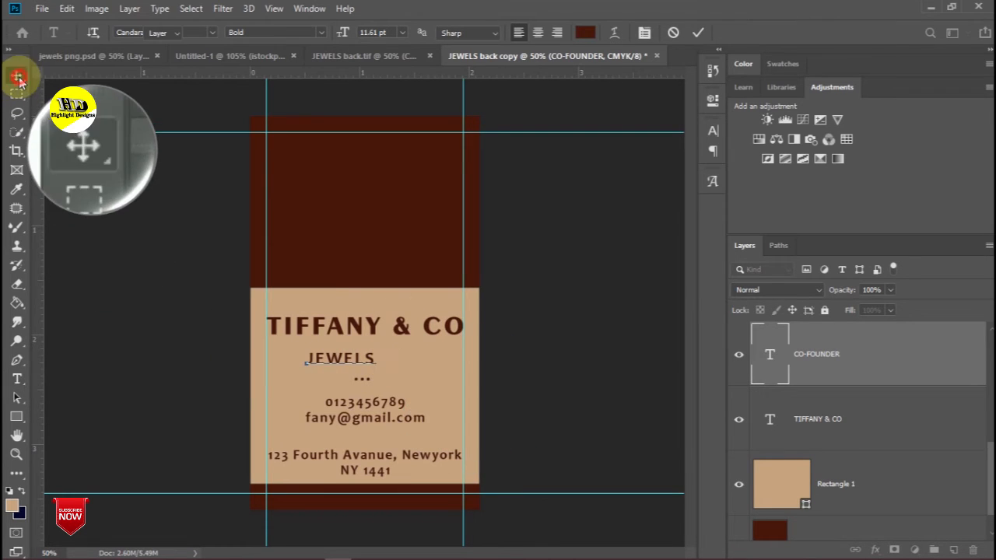
pyautogui.click(316, 358)
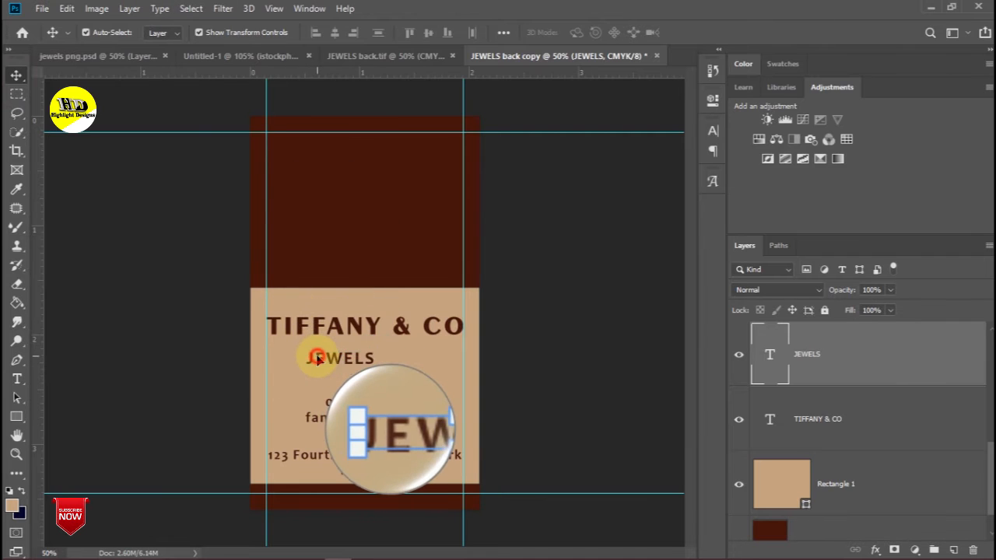
pyautogui.doubleClick(320, 358)
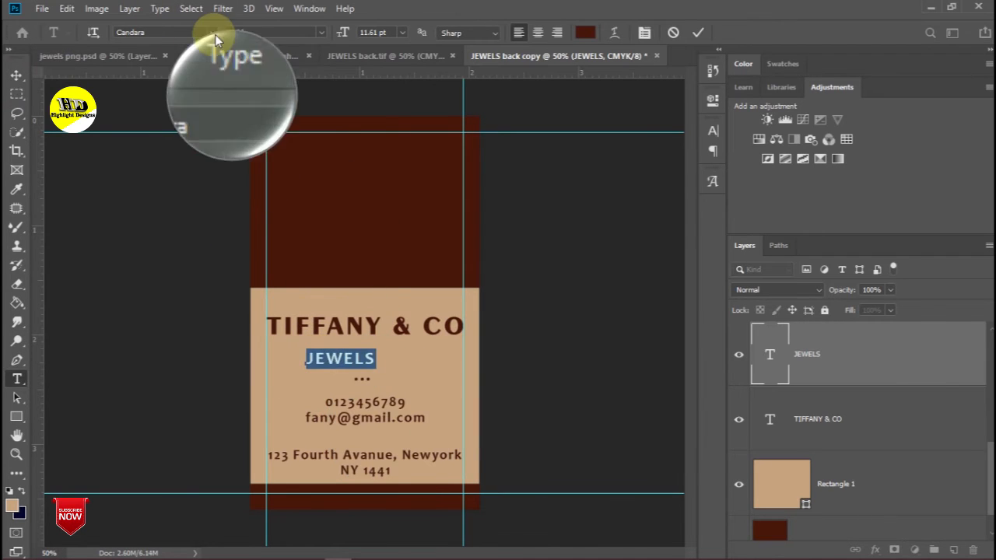
pyautogui.click(211, 32)
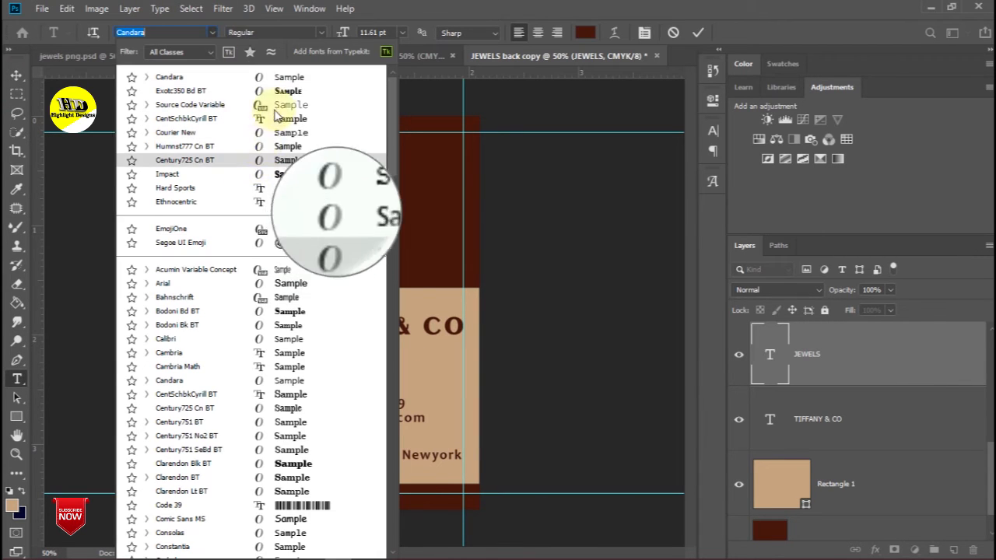
pyautogui.click(278, 90)
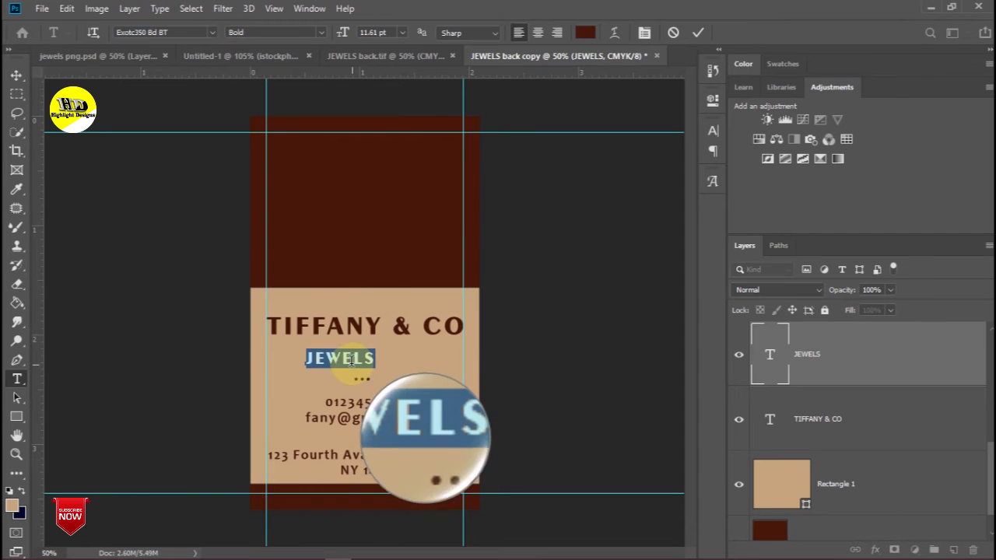
pyautogui.click(16, 75)
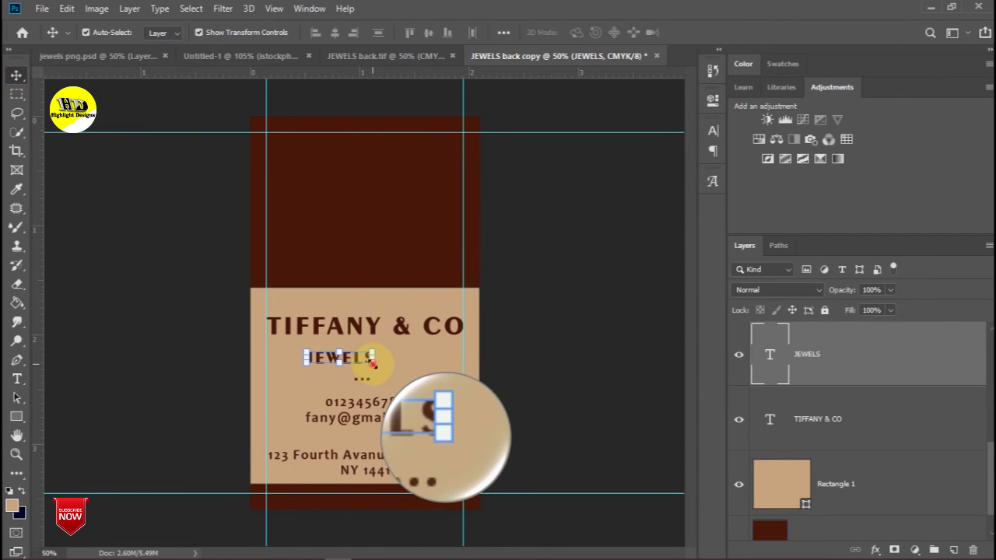
pyautogui.moveTo(410, 376); pyautogui.dragTo(414, 378)
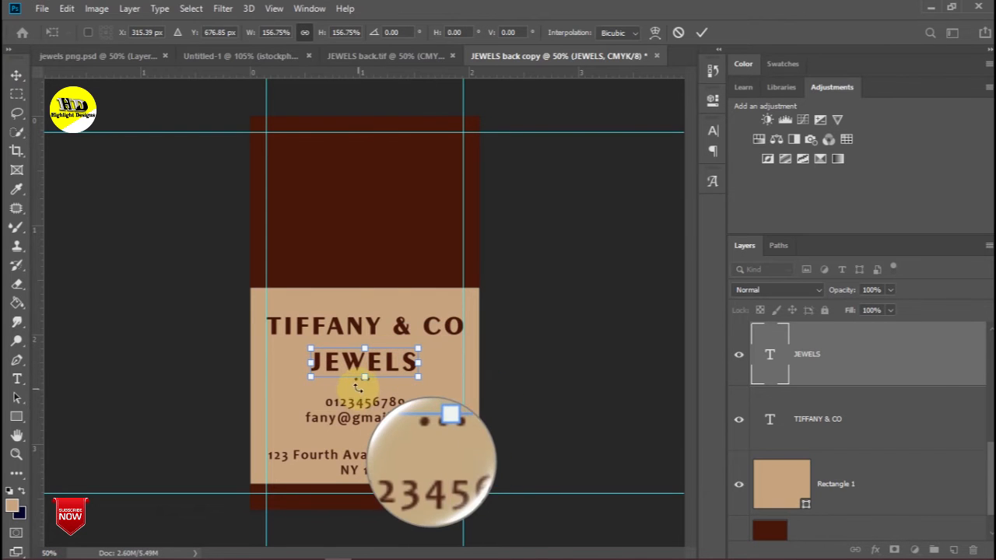
pyautogui.press('Return')
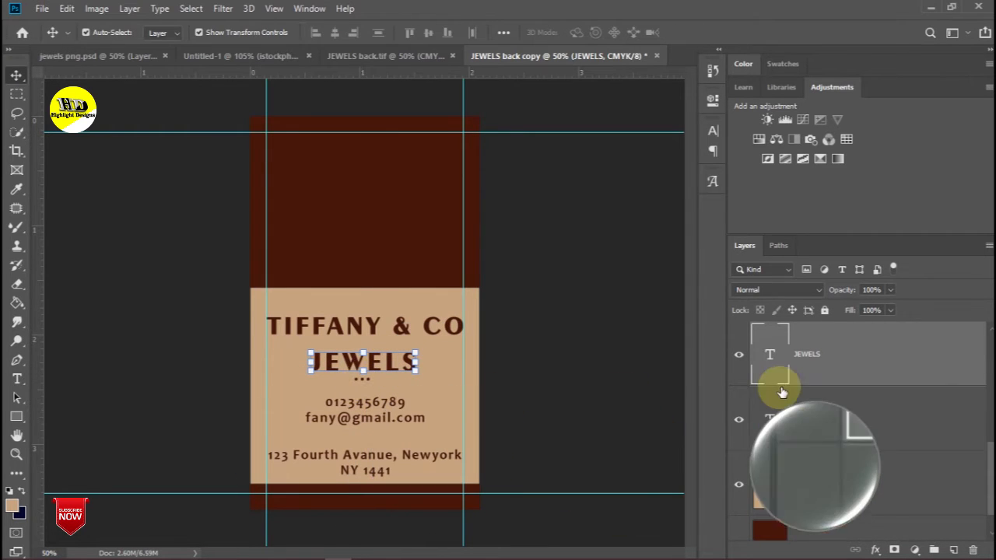
# - Delete the NY 1441 and street address text layers from the card back
pyautogui.scroll(2, 784, 391)
pyautogui.click(770, 354)
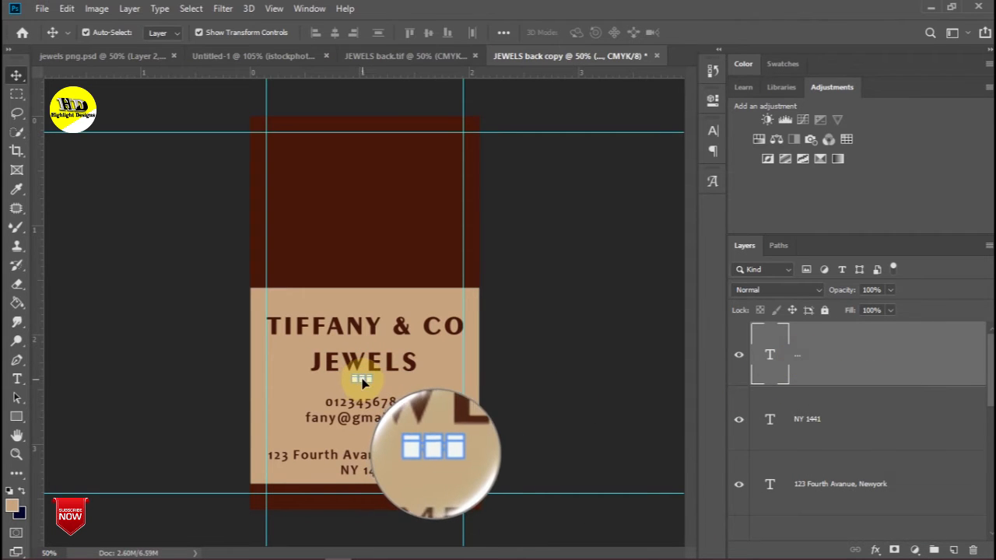
pyautogui.moveTo(362, 385); pyautogui.dragTo(362, 384)
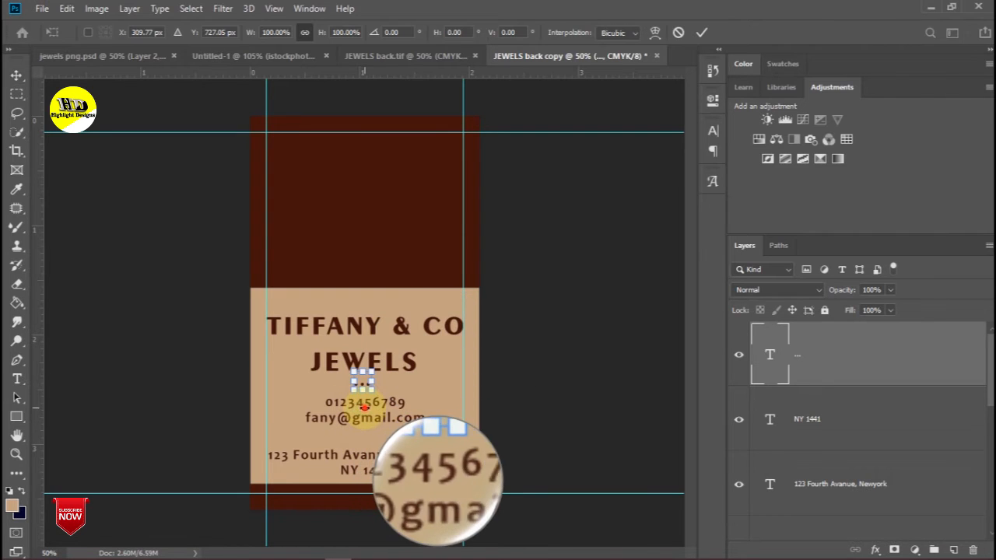
pyautogui.click(801, 432)
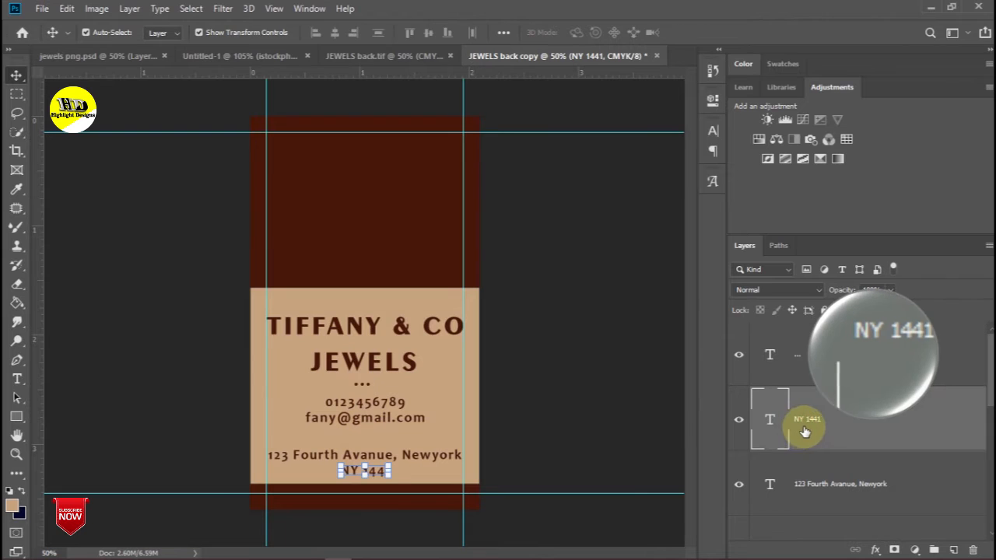
pyautogui.keyDown('shift'); pyautogui.click(809, 484); pyautogui.keyUp('shift')
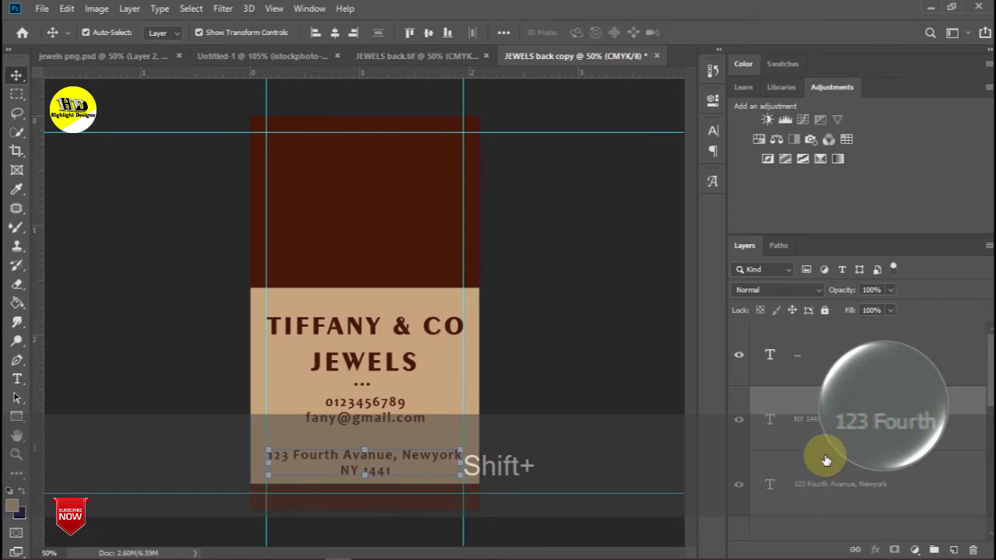
pyautogui.moveTo(840, 412); pyautogui.dragTo(973, 549)
# - Trash the e-mail text layer and drag the phone number lower on the card
pyautogui.moveTo(378, 422); pyautogui.dragTo(395, 454)
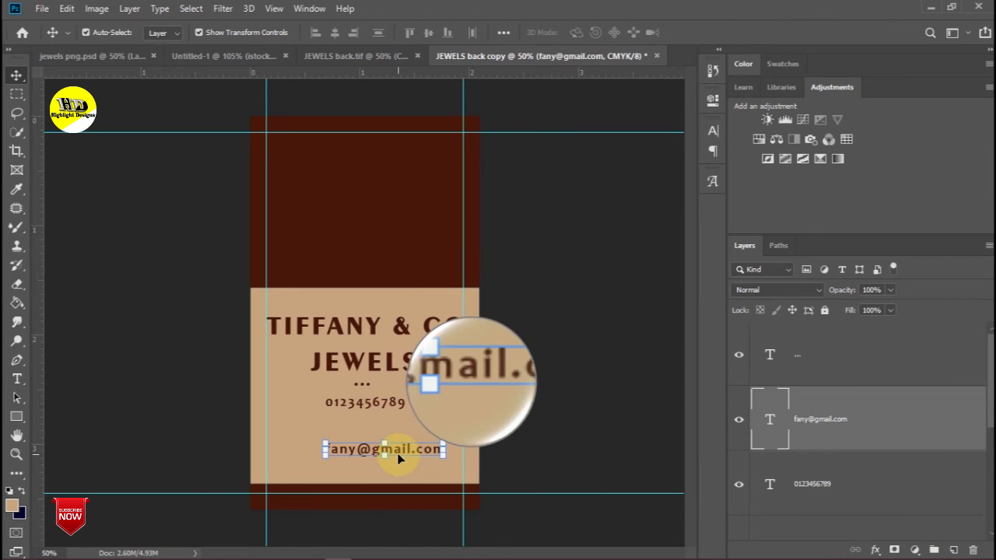
pyautogui.moveTo(843, 431); pyautogui.dragTo(972, 550)
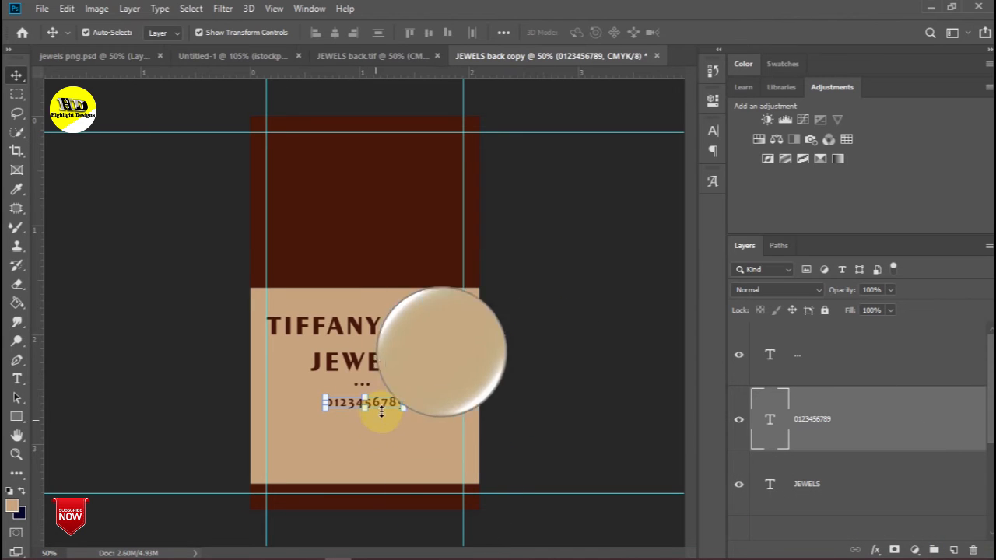
pyautogui.moveTo(375, 427); pyautogui.dragTo(375, 459)
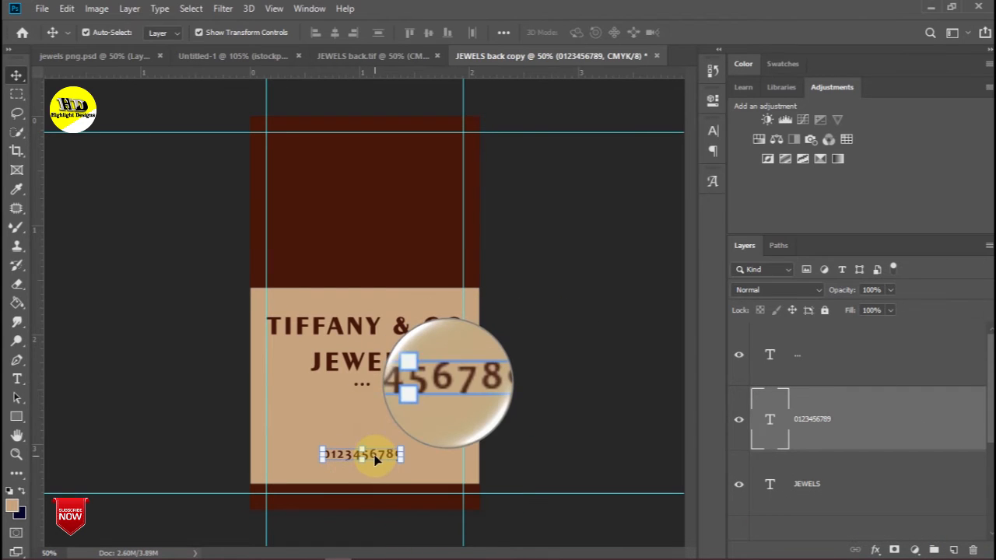
# - Retype the phone number line as CERTIFIED GOLD and scale it to about 111%
pyautogui.doubleClick(391, 455)
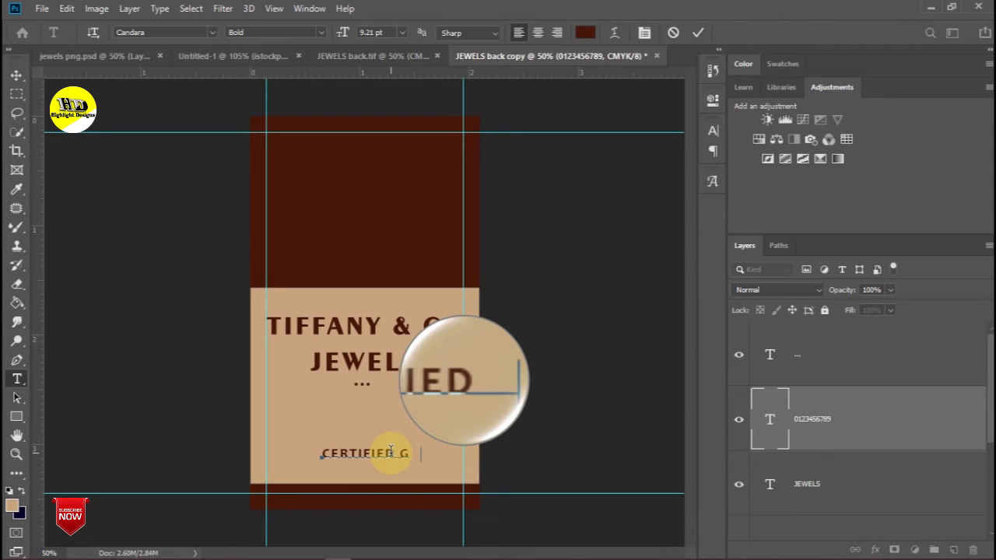
pyautogui.write('D')
pyautogui.click(15, 74)
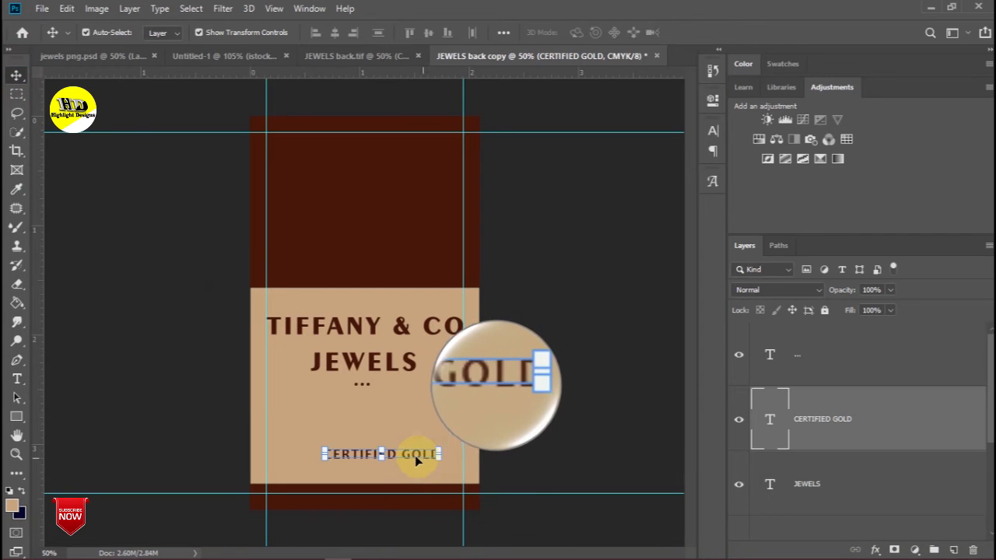
pyautogui.moveTo(441, 456); pyautogui.dragTo(376, 456)
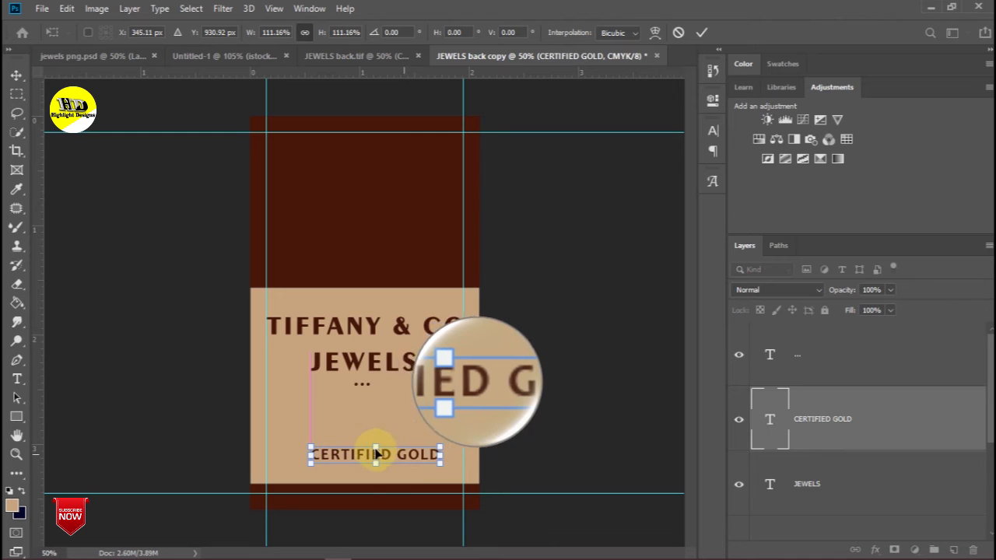
# - Centre CERTIFIED GOLD horizontally on the card by aligning it with the Background
pyautogui.scroll(-3, 845, 434)
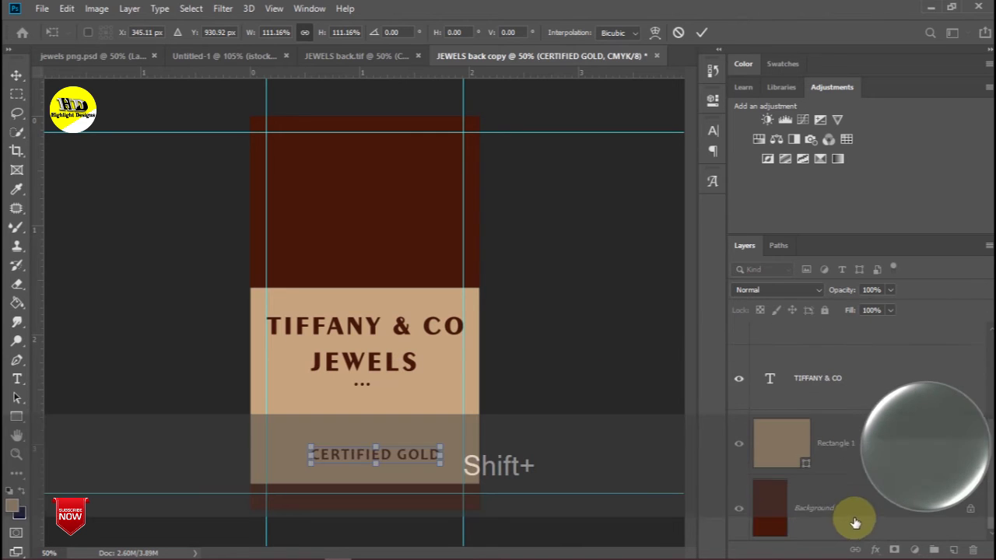
pyautogui.keyDown('shift'); pyautogui.click(854, 524); pyautogui.keyUp('shift')
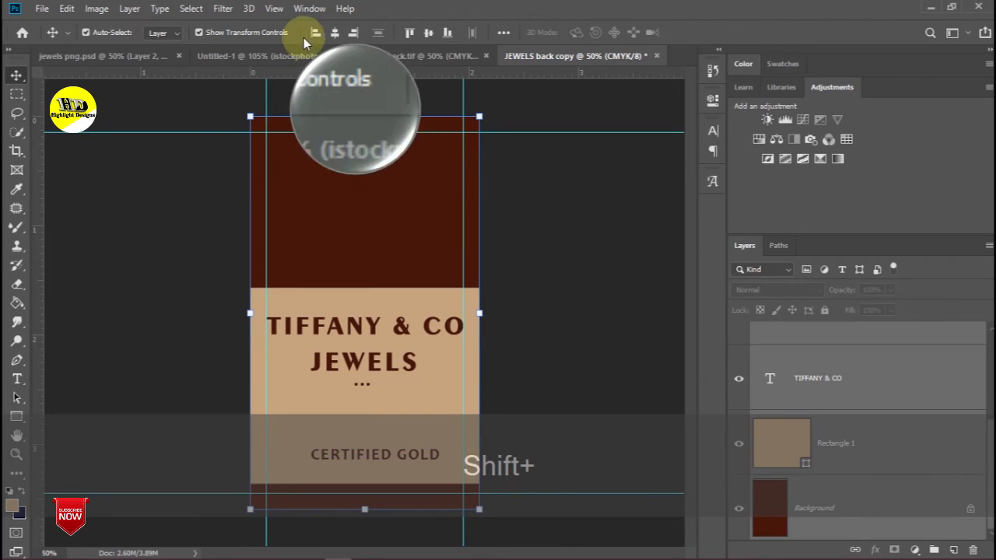
pyautogui.click(334, 32)
pyautogui.click(566, 322)
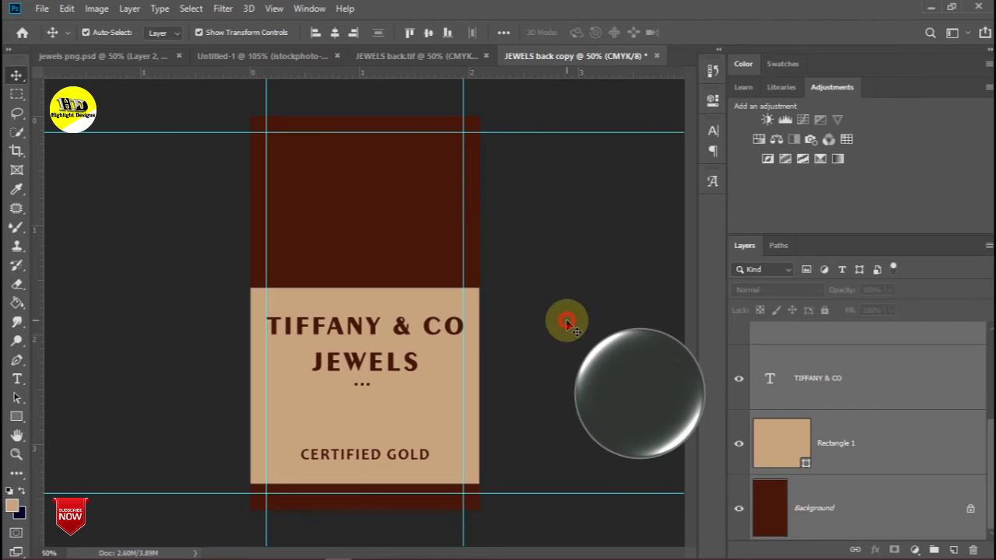
# - Fill the CERTIFIED GOLD text with the tan foreground colour using Alt+Delete
pyautogui.click(366, 458)
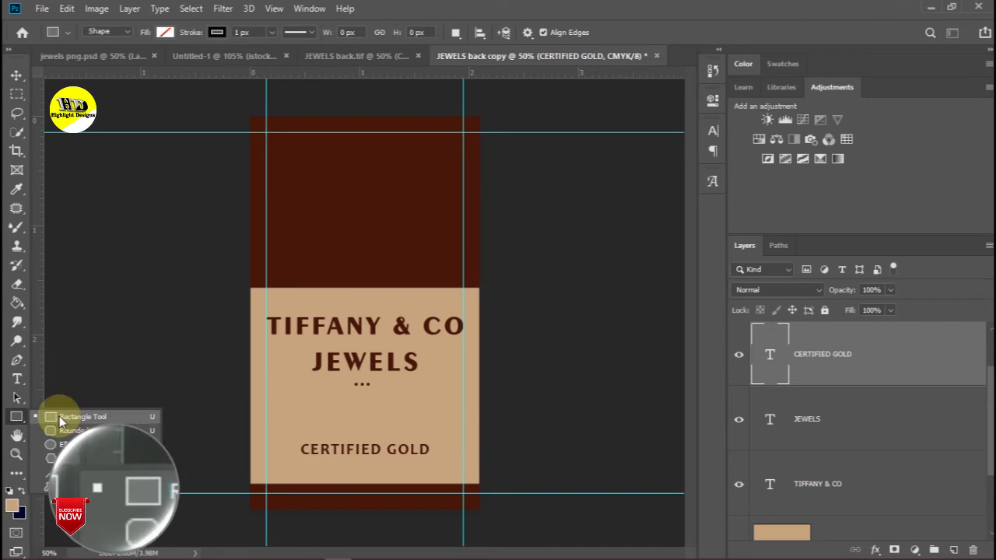
pyautogui.click(84, 417)
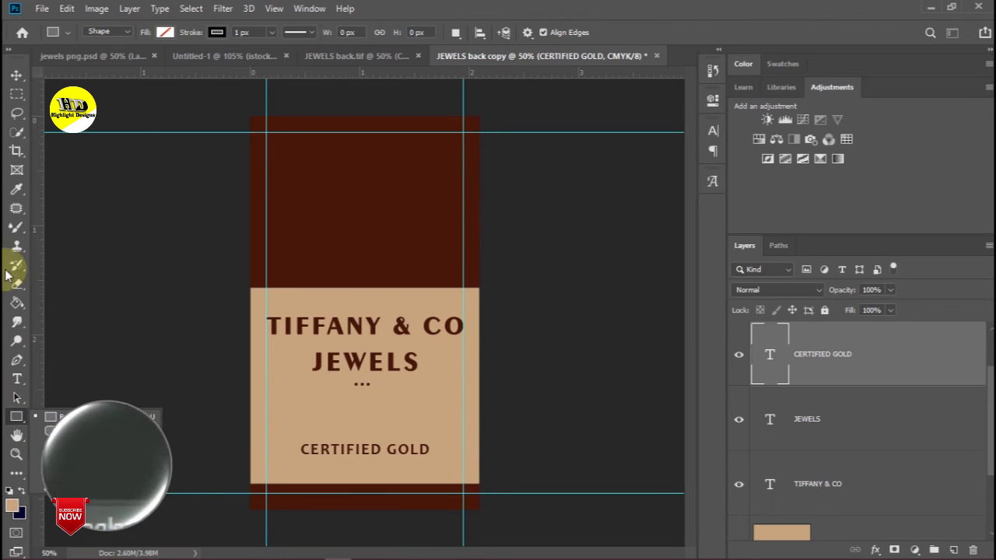
pyautogui.click(15, 75)
pyautogui.click(338, 449)
pyautogui.hotkey('alt', 'Delete')
pyautogui.click(178, 381)
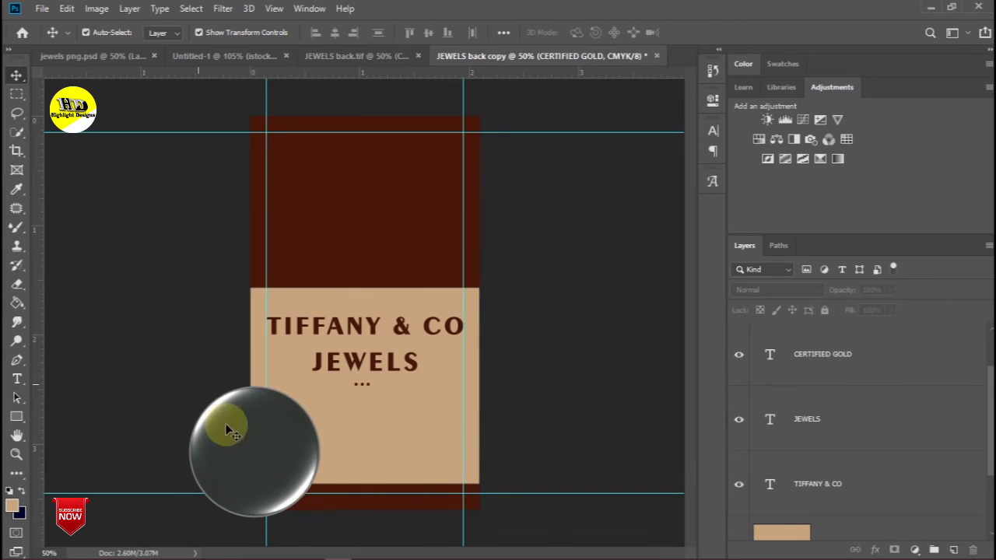
# - Sample the card's dark brown and draw a solid brown 480 × 96 px bar across the lower panel
pyautogui.click(17, 416)
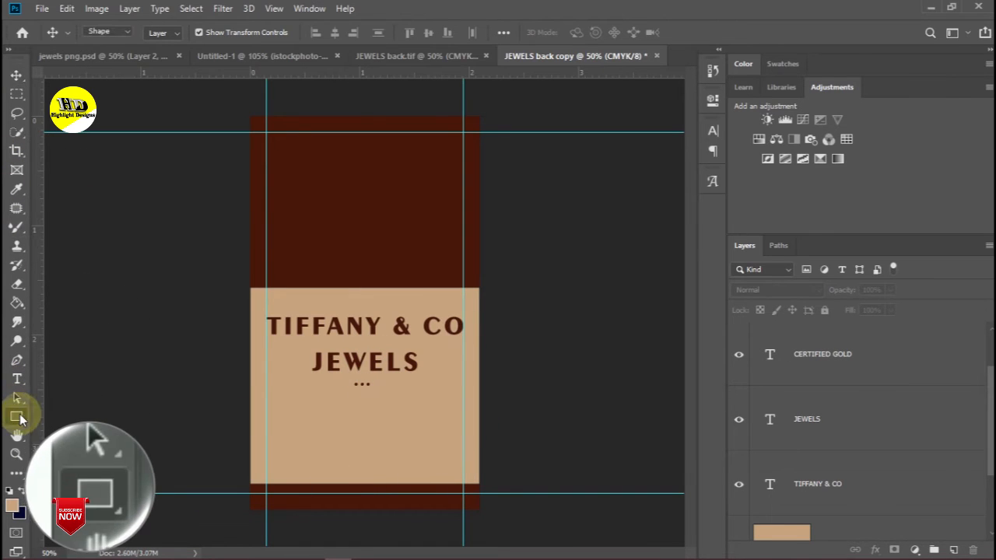
pyautogui.click(18, 191)
pyautogui.moveTo(351, 231); pyautogui.dragTo(321, 243)
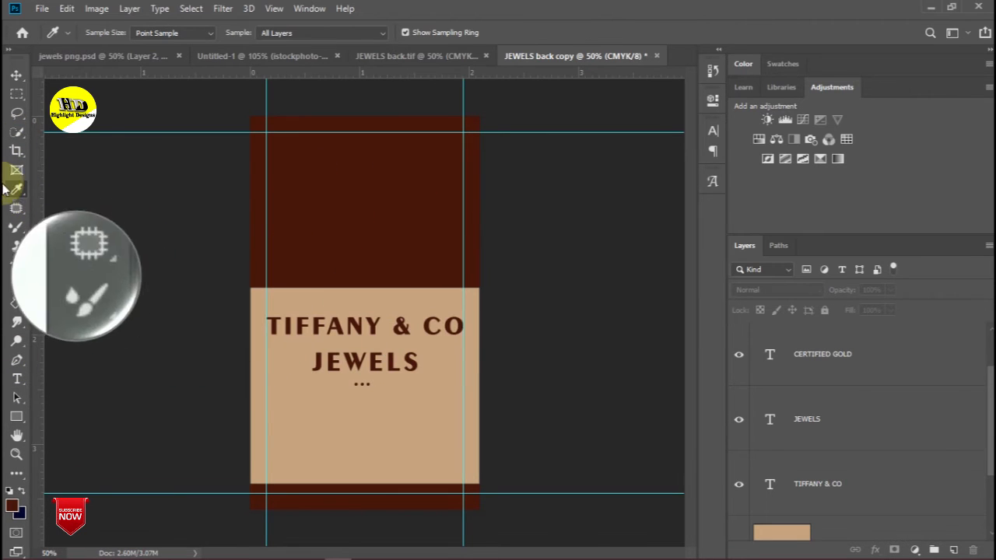
pyautogui.click(17, 416)
pyautogui.rightClick(14, 418)
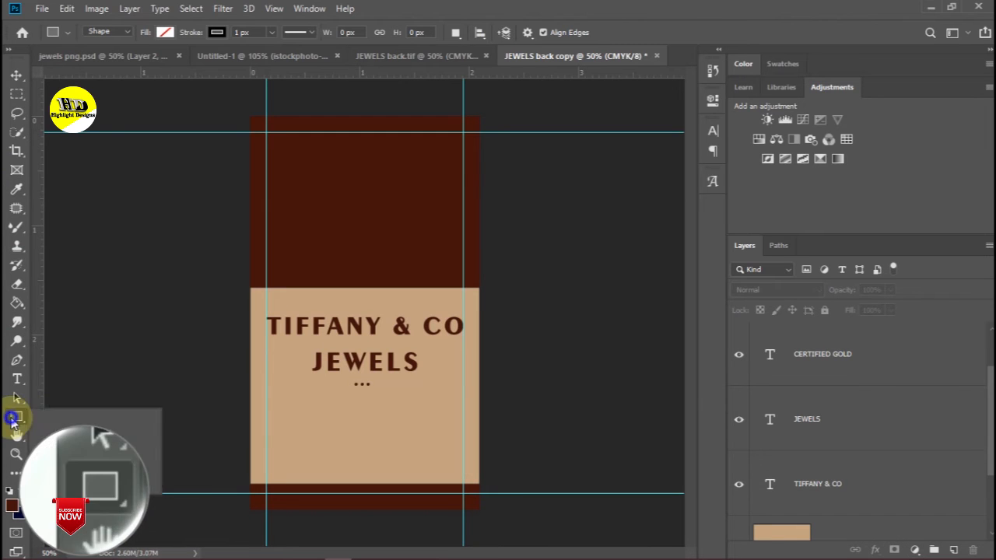
pyautogui.click(57, 417)
pyautogui.moveTo(277, 427); pyautogui.dragTo(452, 462)
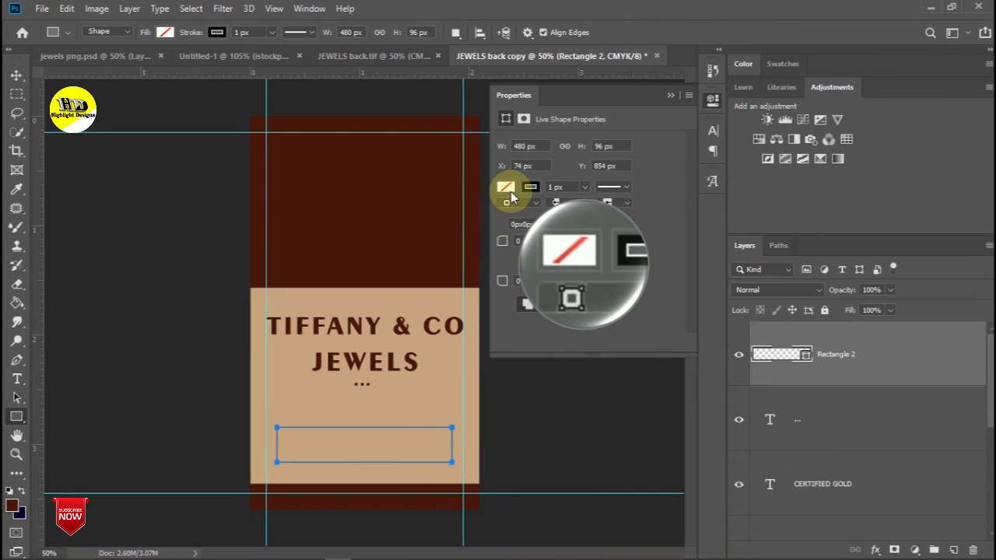
pyautogui.click(505, 187)
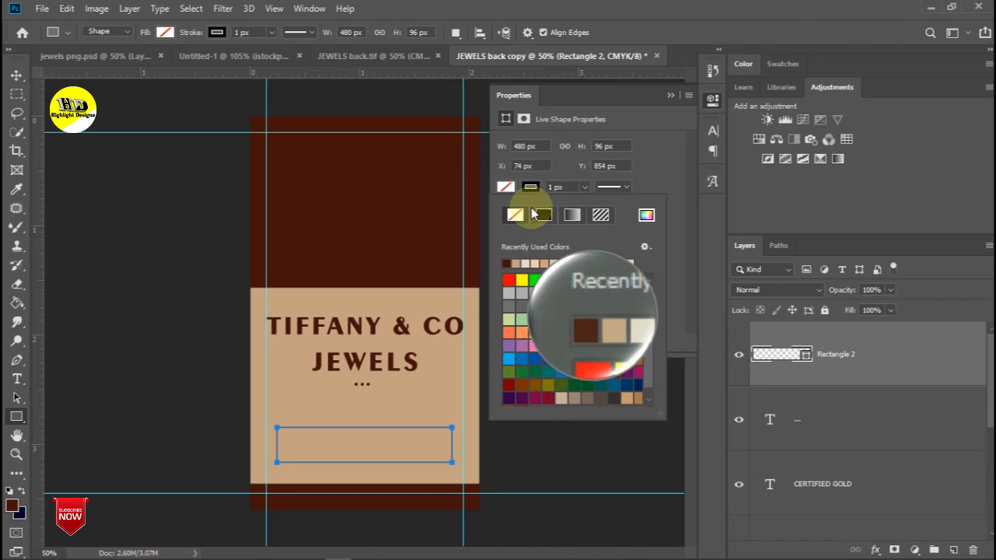
pyautogui.click(544, 215)
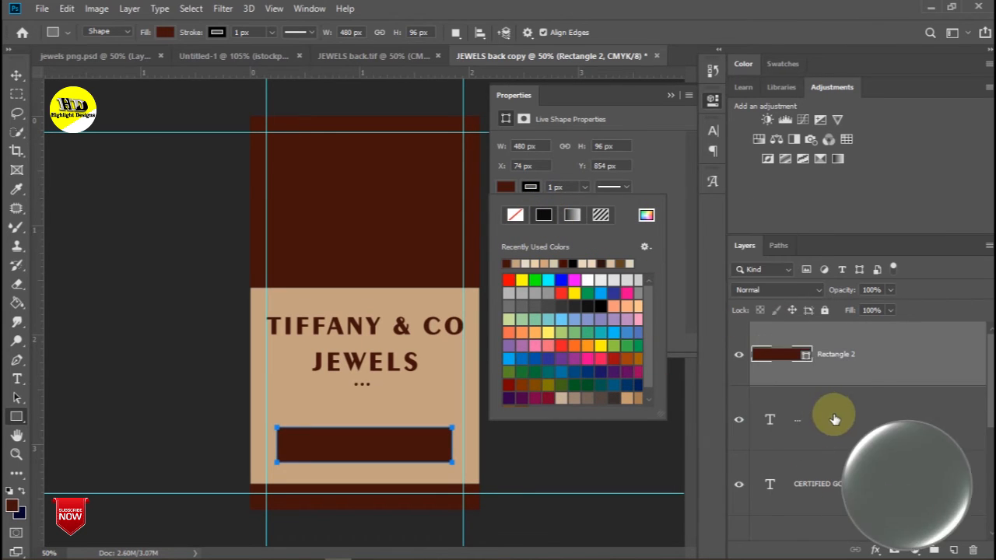
pyautogui.click(852, 478)
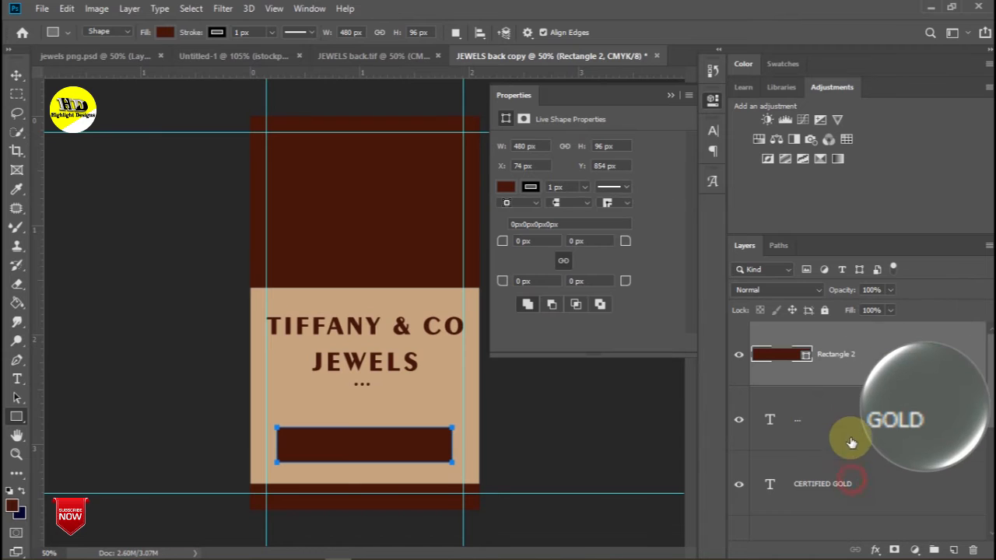
# - Put the CERTIFIED GOLD layer above Rectangle 2 and resize it to about 109%
pyautogui.click(850, 336)
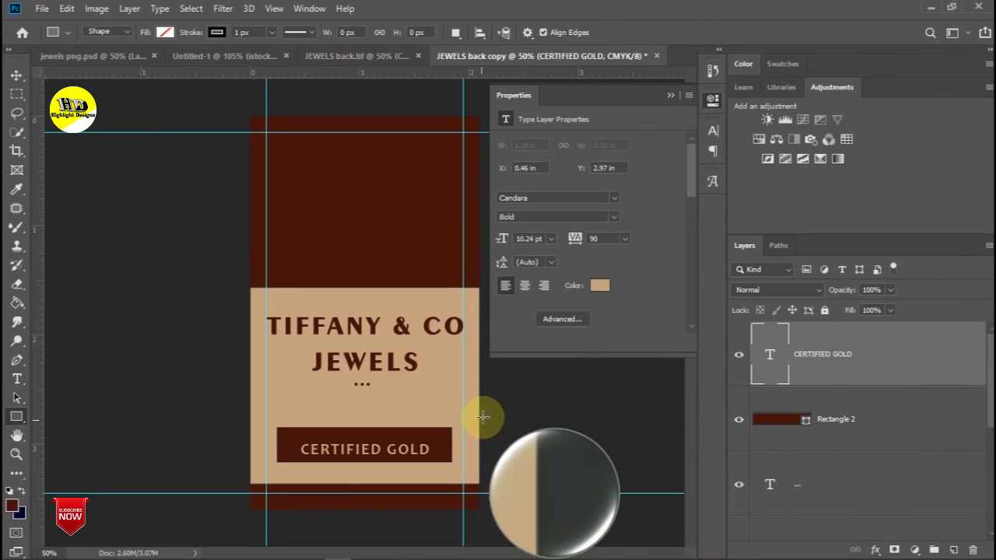
pyautogui.click(16, 76)
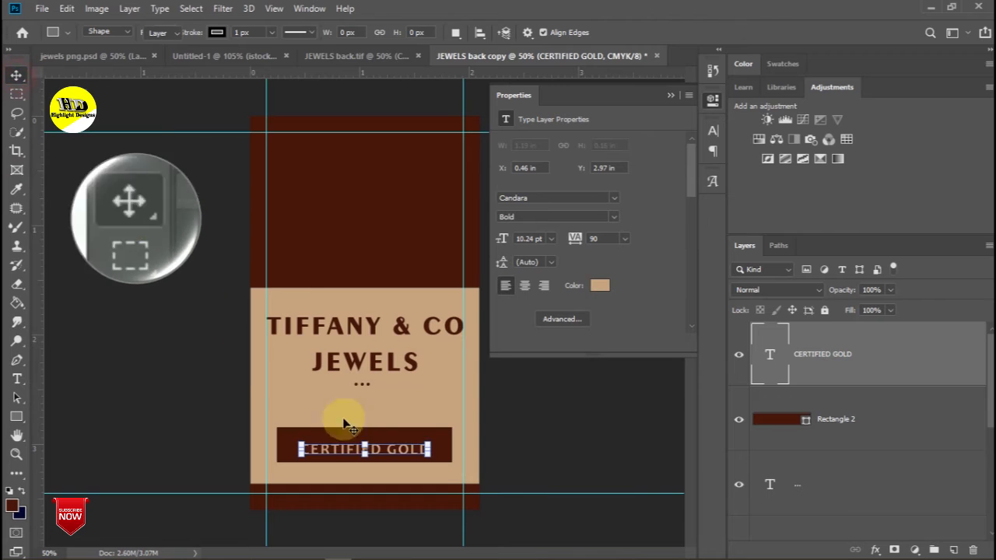
pyautogui.click(438, 449)
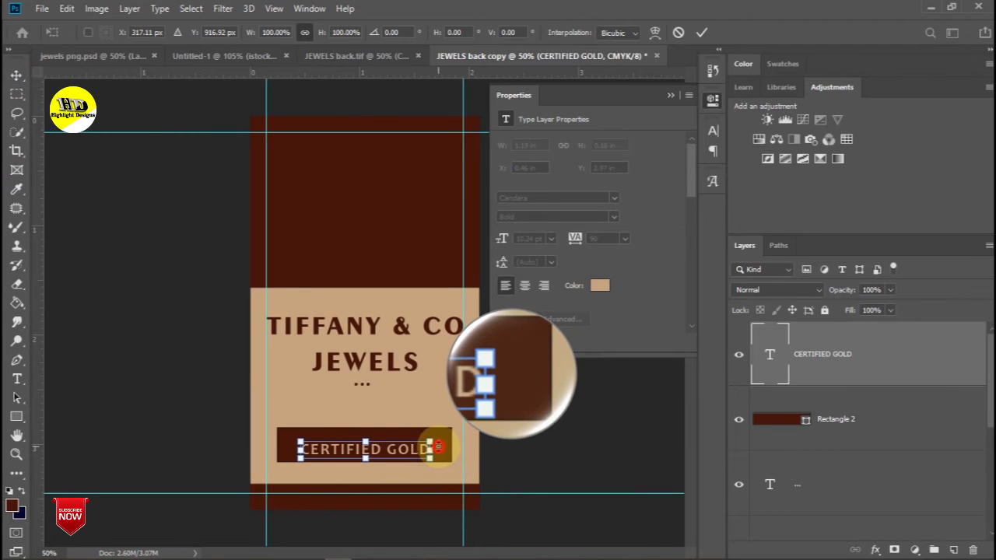
pyautogui.click(831, 419)
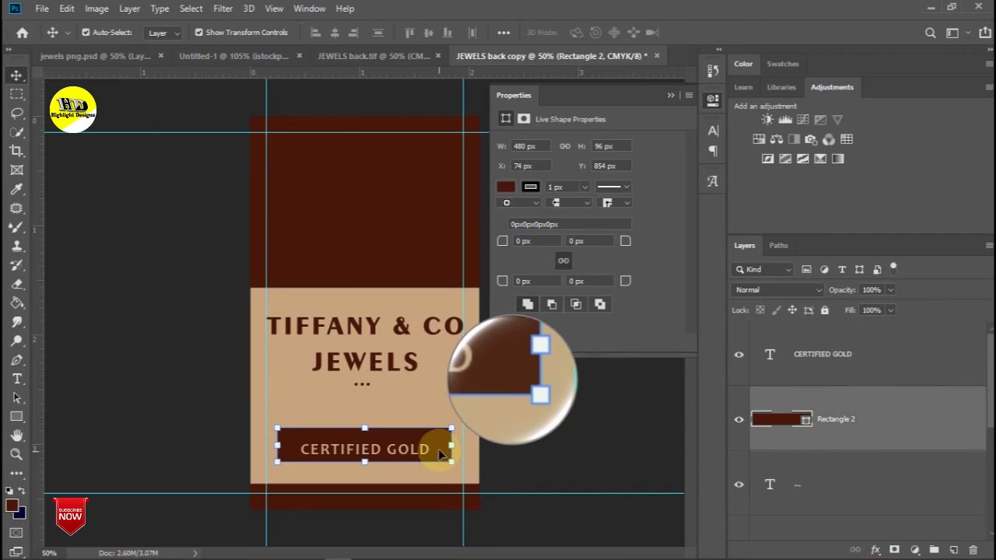
# - Lower the brown bar slightly and give it 48 px rounded corners
pyautogui.moveTo(444, 453); pyautogui.dragTo(439, 462)
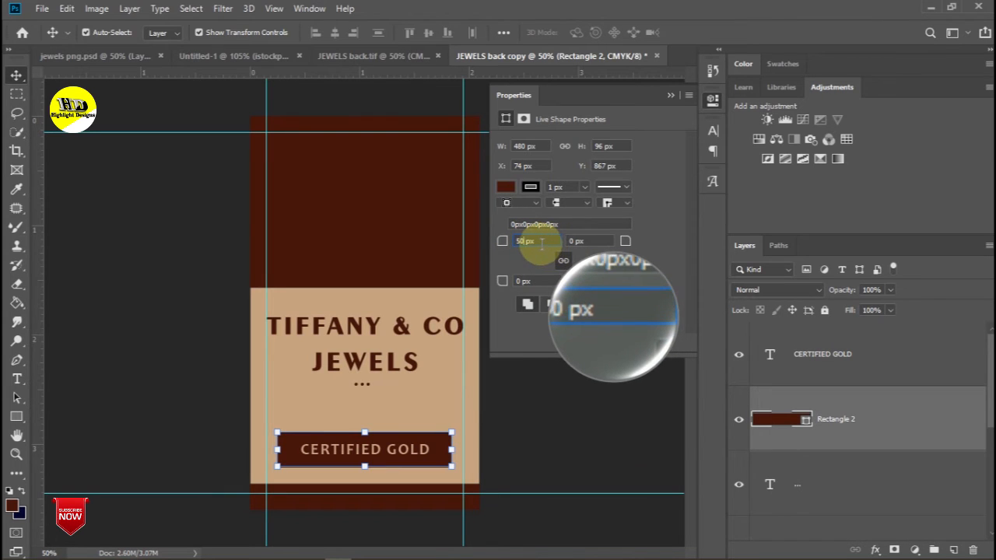
pyautogui.click(582, 241)
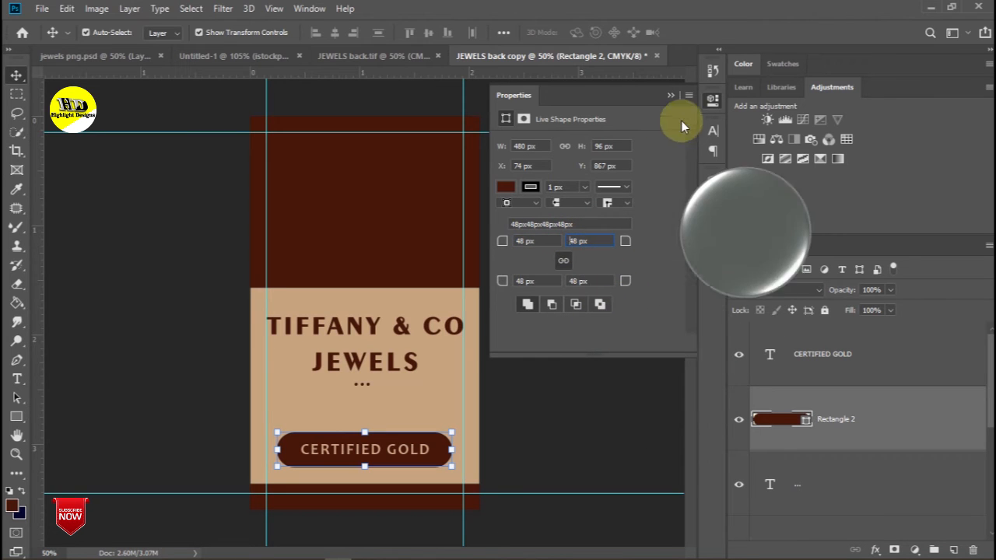
pyautogui.click(670, 94)
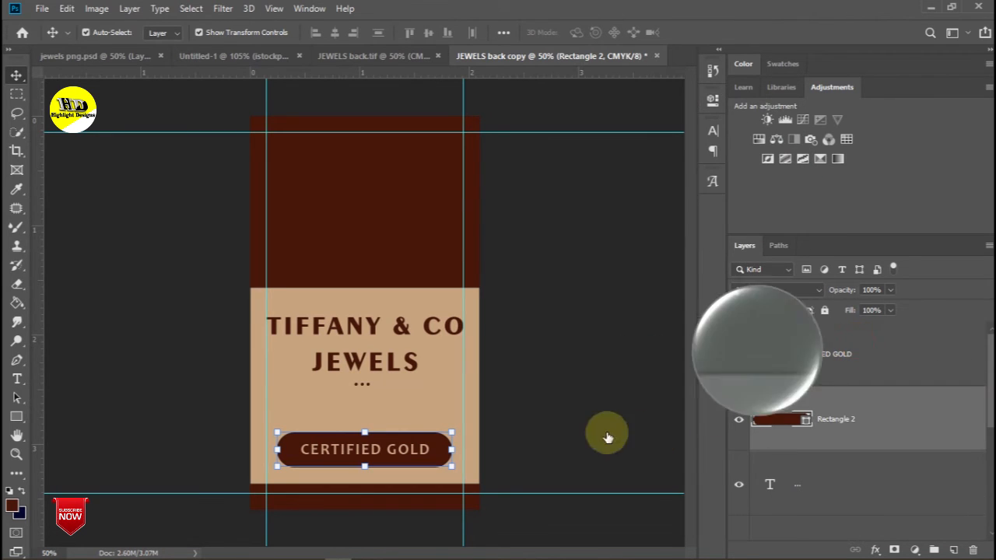
pyautogui.click(406, 459)
# - Scale CERTIFIED GOLD slightly larger and centre it horizontally against the Background
pyautogui.hotkey('ctrl', 't')
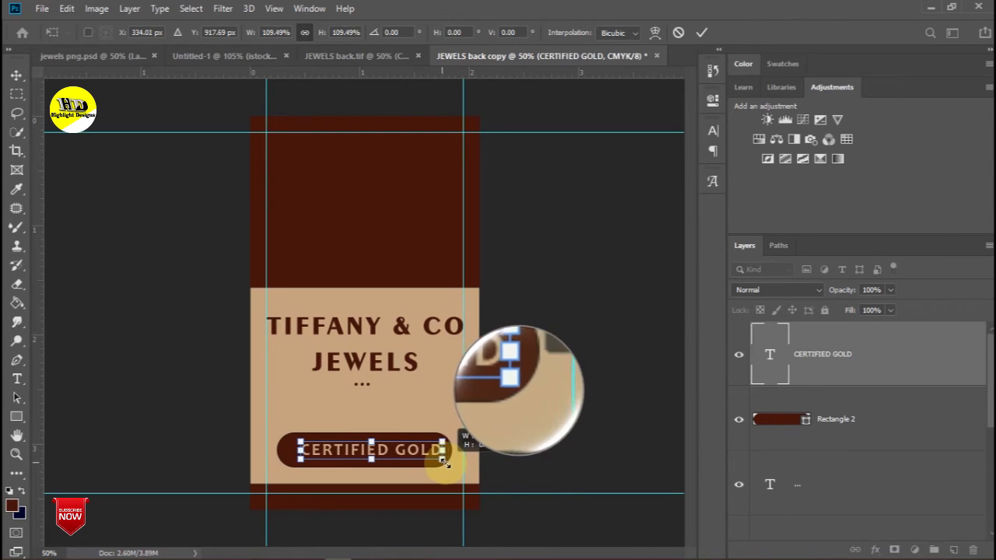
pyautogui.moveTo(444, 461); pyautogui.dragTo(451, 457)
pyautogui.scroll(-3, 921, 421)
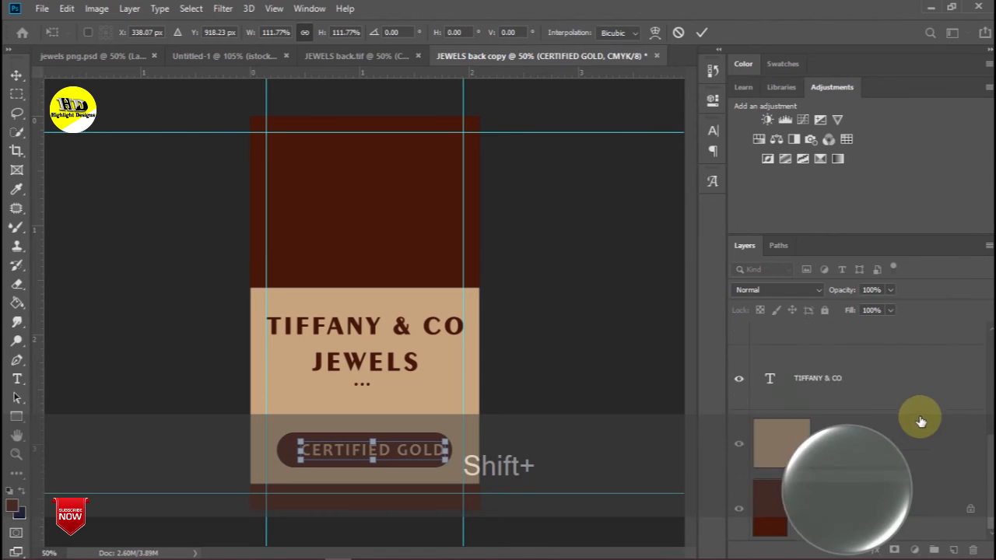
pyautogui.keyDown('shift'); pyautogui.click(868, 503); pyautogui.keyUp('shift')
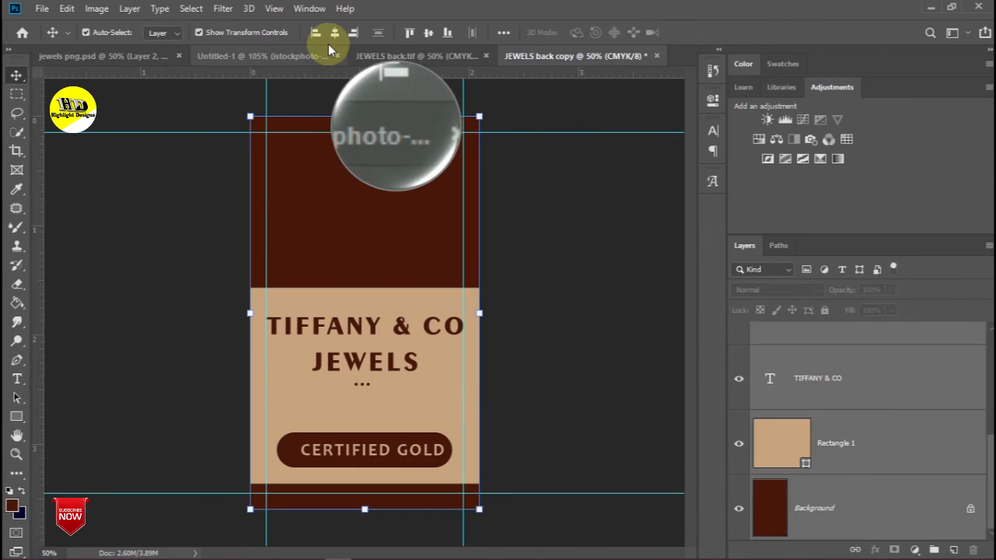
pyautogui.click(334, 36)
pyautogui.click(573, 296)
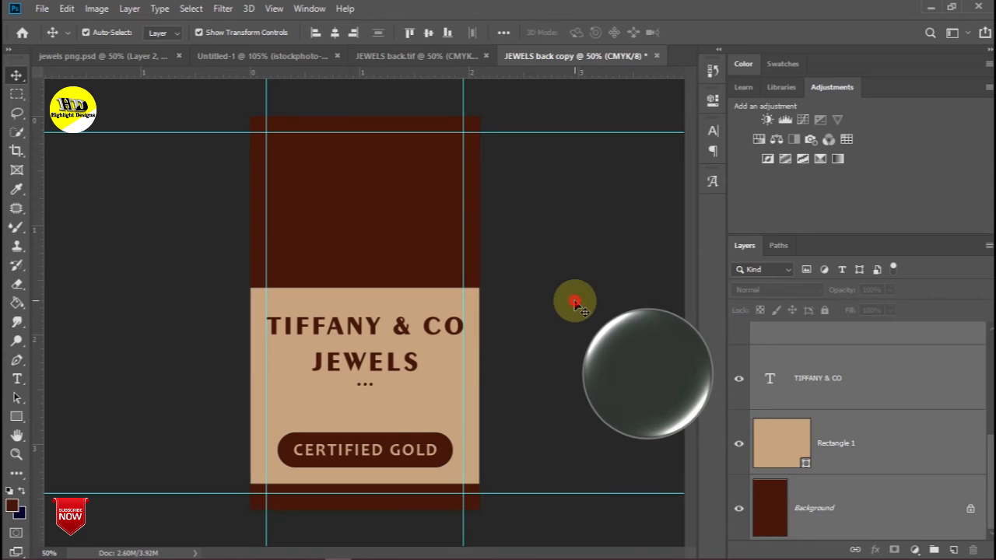
# - Shift the three dots and the JEWELS line down a little
pyautogui.click(372, 391)
pyautogui.moveTo(364, 385); pyautogui.dragTo(365, 394)
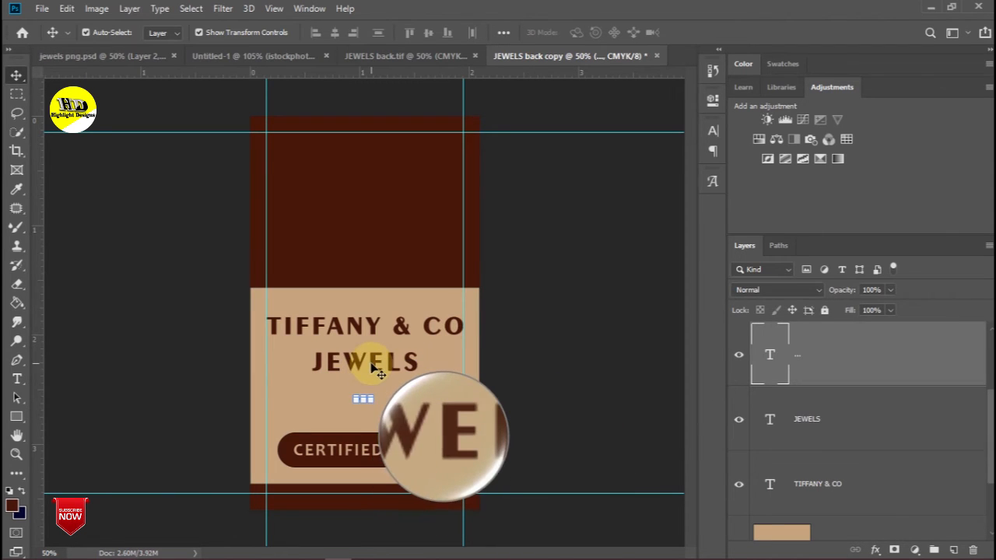
pyautogui.click(374, 368)
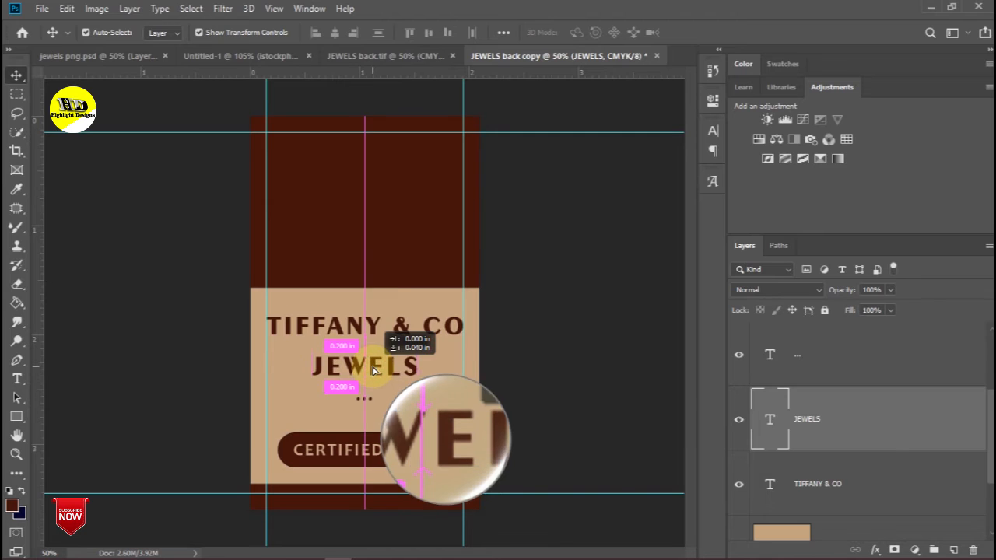
pyautogui.click(526, 352)
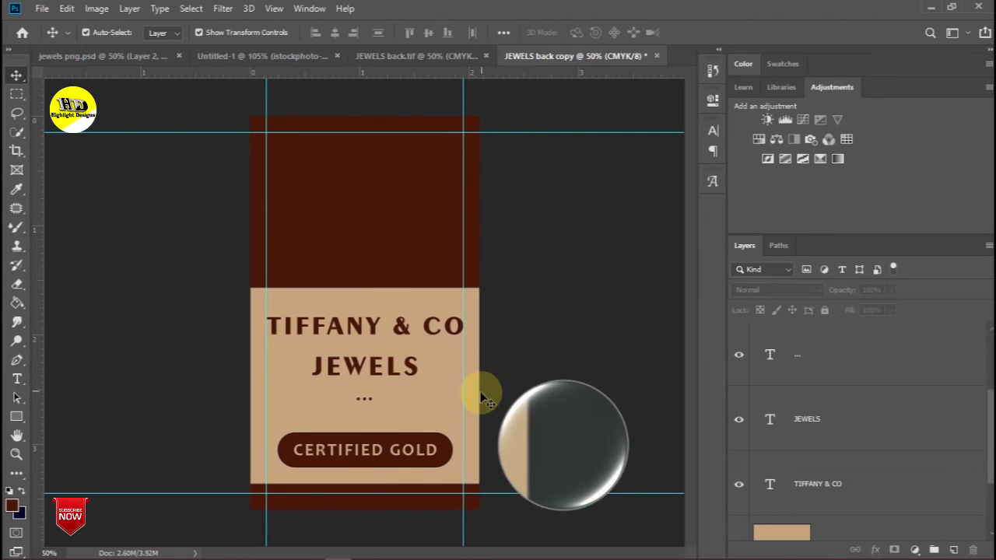
# - Check the beige panel and text layers on the card back, then switch to jewels png.psd
pyautogui.click(360, 478)
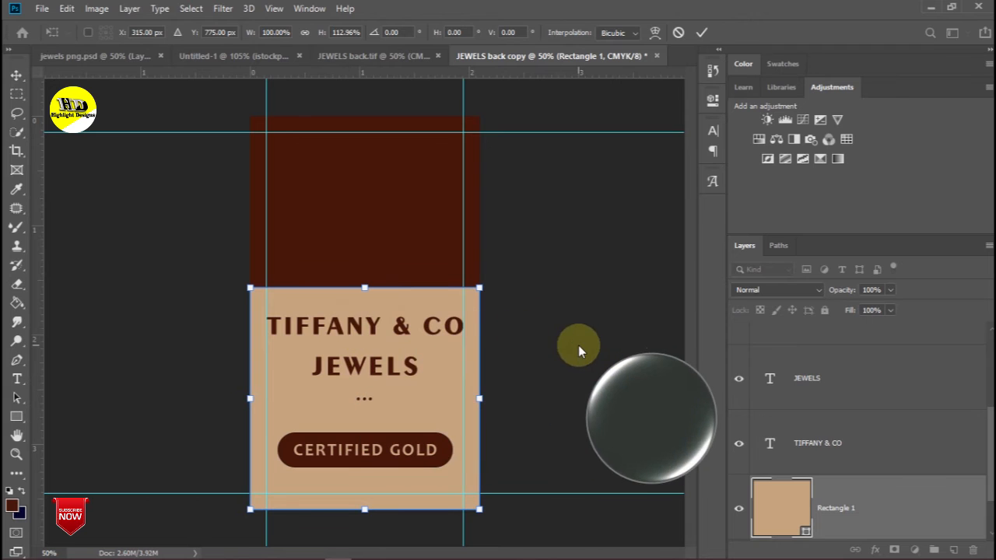
pyautogui.click(16, 74)
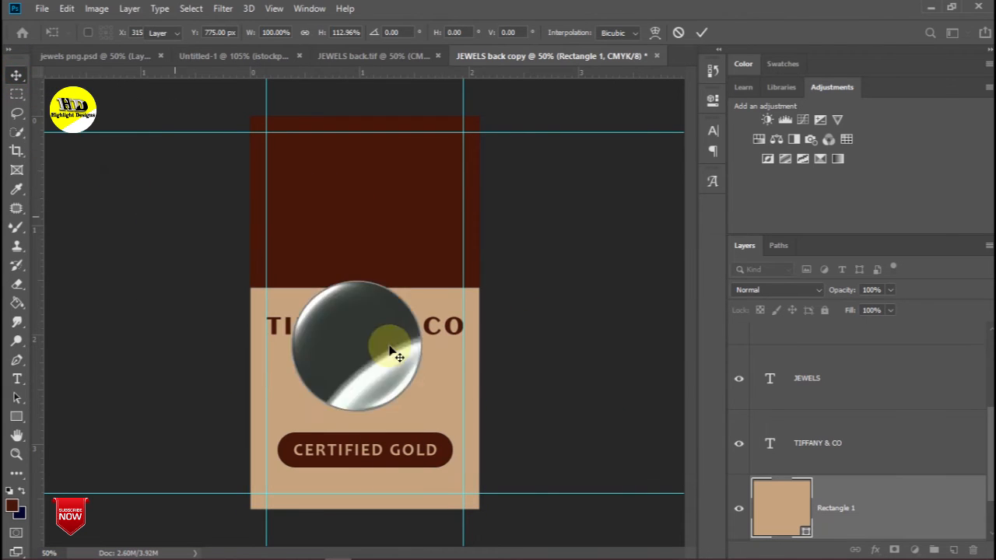
pyautogui.click(296, 333)
pyautogui.keyDown('shift'); pyautogui.click(358, 372); pyautogui.keyUp('shift')
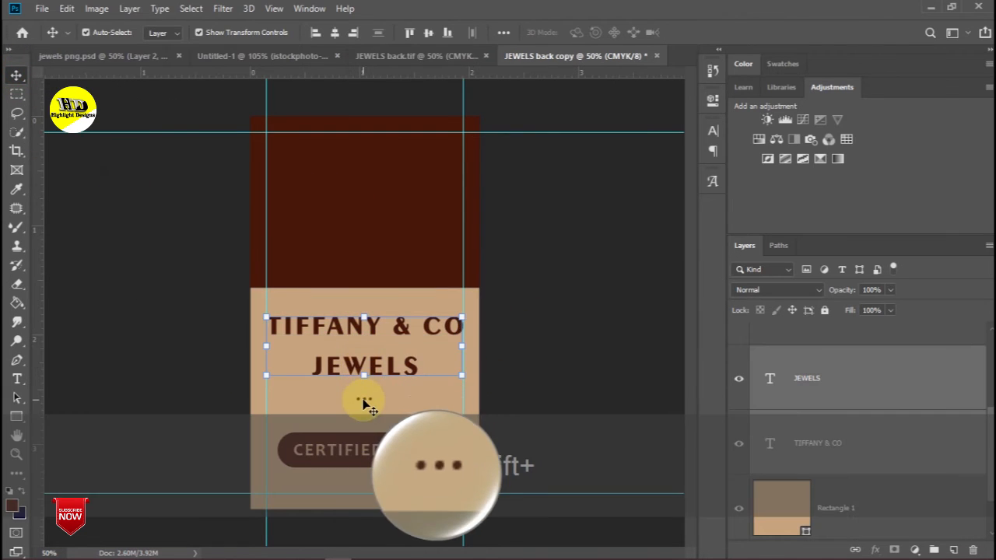
pyautogui.keyDown('shift'); pyautogui.click(363, 400); pyautogui.keyUp('shift')
pyautogui.keyDown('shift'); pyautogui.click(364, 450); pyautogui.keyUp('shift')
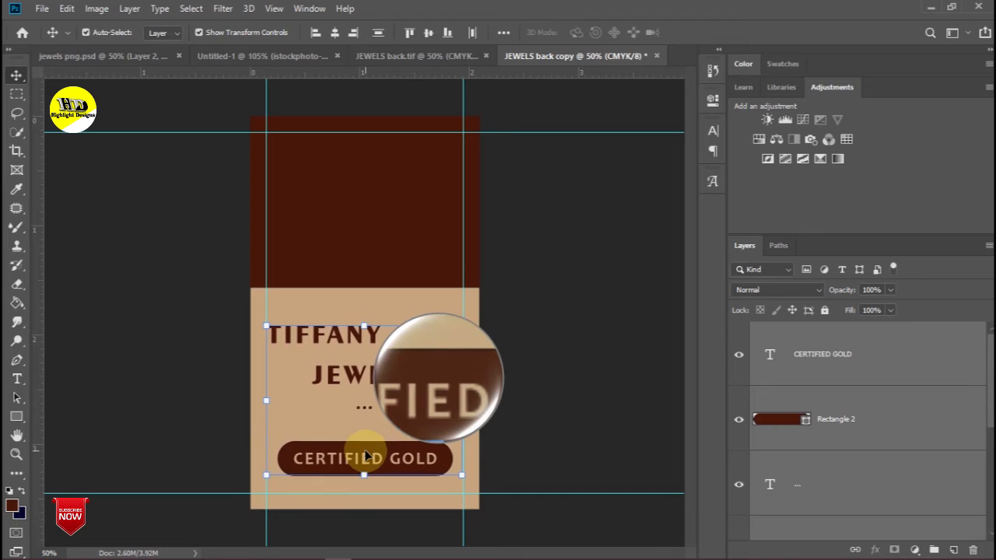
pyautogui.click(547, 404)
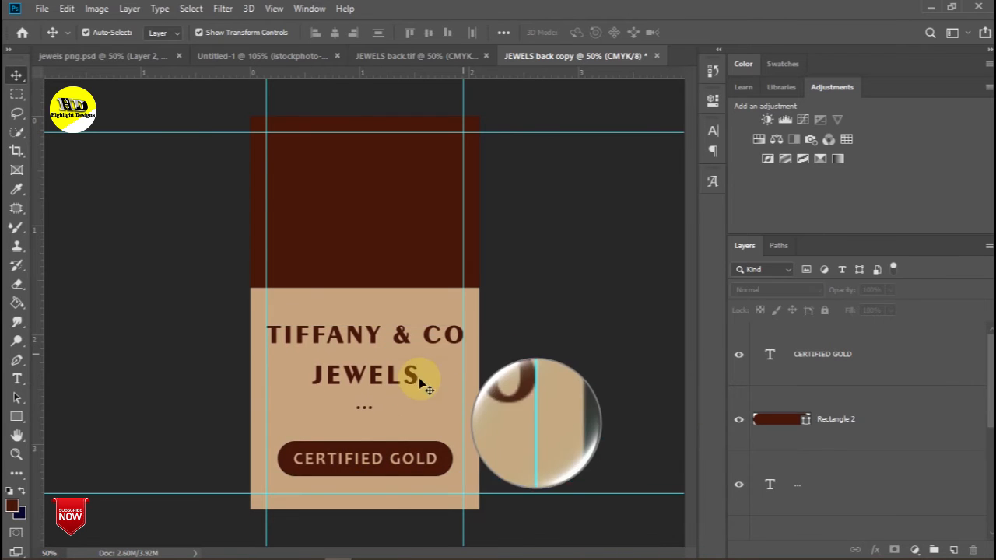
pyautogui.click(117, 56)
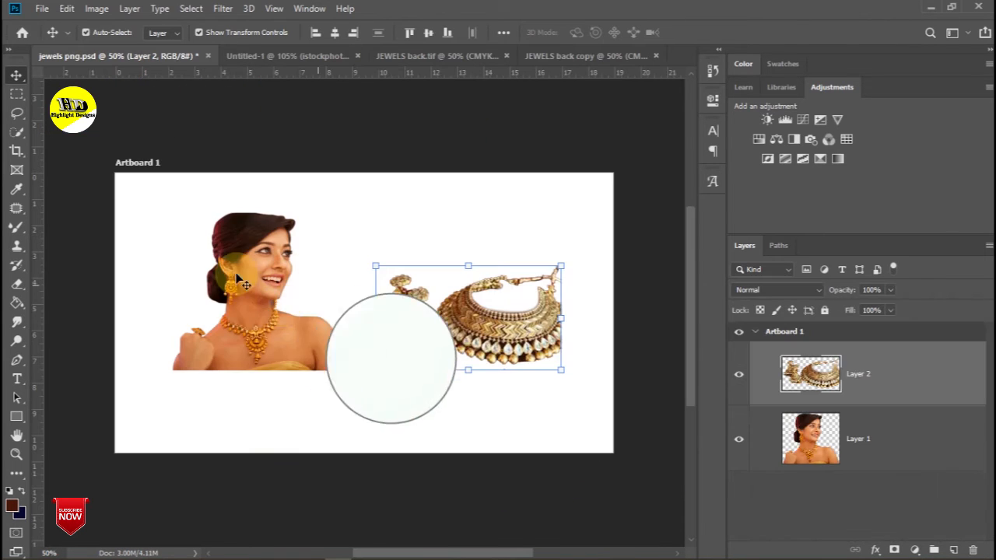
# - Copy the woman photo into JEWELS back copy, scale it to about 110% and raise it
pyautogui.moveTo(251, 289); pyautogui.dragTo(378, 251)
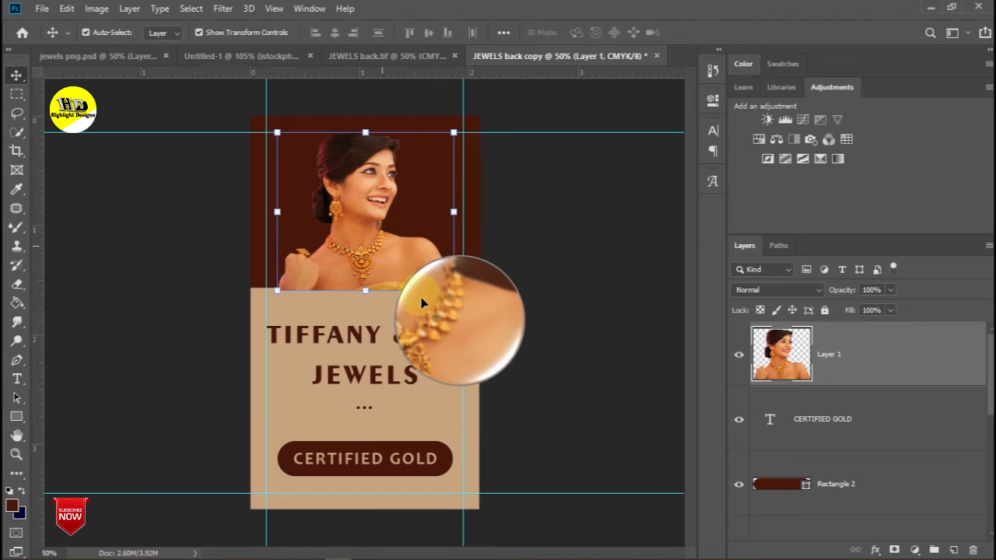
pyautogui.moveTo(455, 294); pyautogui.dragTo(458, 295)
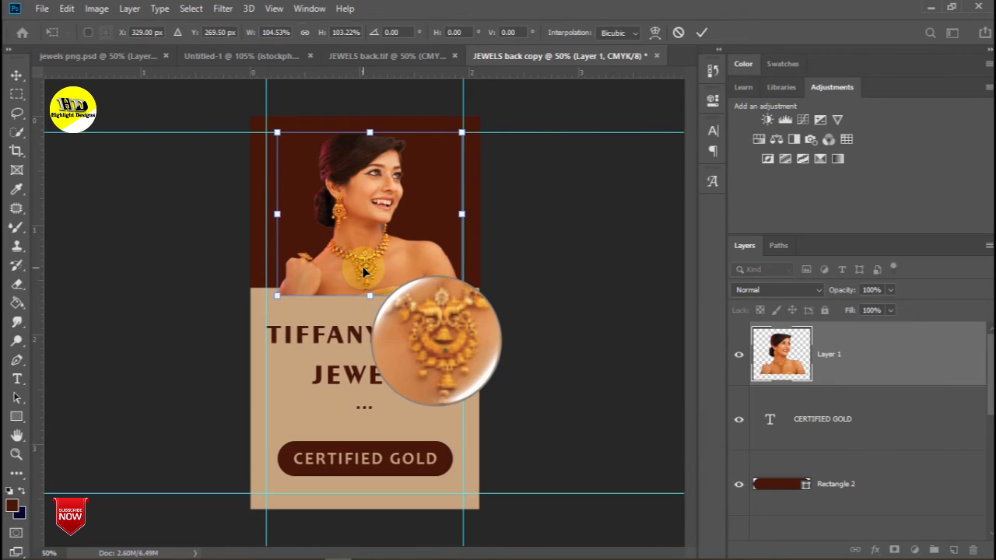
pyautogui.moveTo(361, 271); pyautogui.dragTo(355, 271)
pyautogui.moveTo(459, 296); pyautogui.dragTo(462, 297)
pyautogui.moveTo(374, 267); pyautogui.dragTo(364, 258)
pyautogui.moveTo(455, 296); pyautogui.dragTo(461, 301)
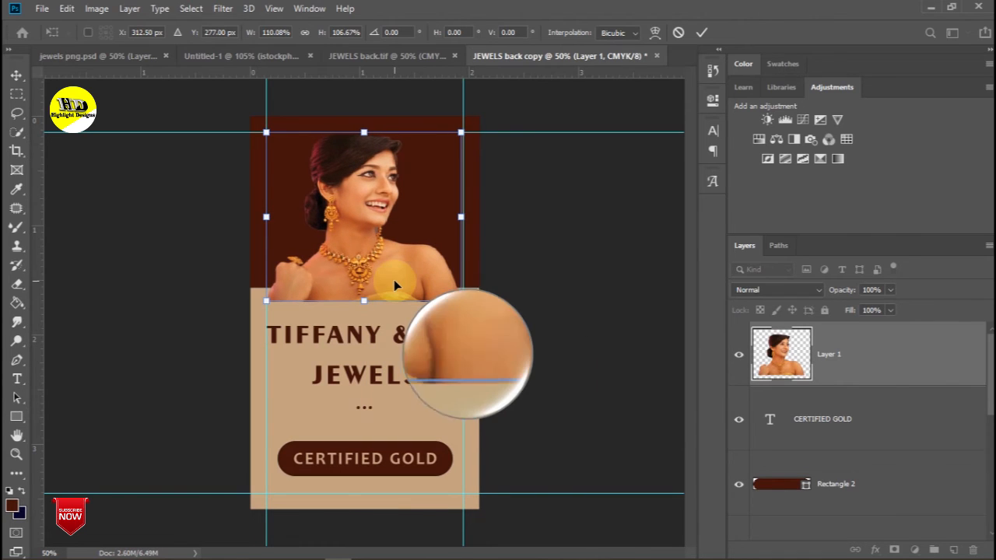
pyautogui.moveTo(394, 273); pyautogui.dragTo(393, 265)
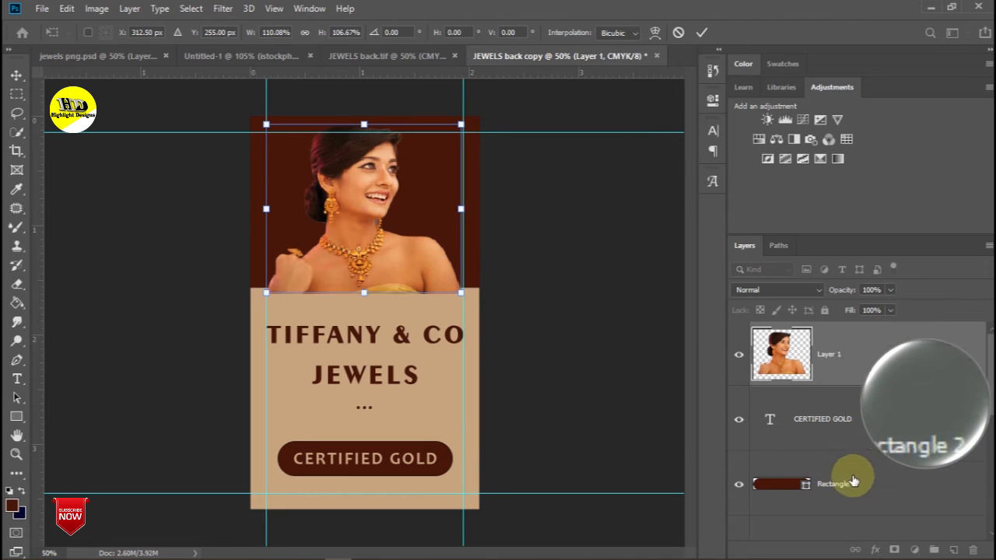
# - Move the woman photo layer below Rectangle 1, keep the title text on top, and hide guides
pyautogui.scroll(-4, 844, 439)
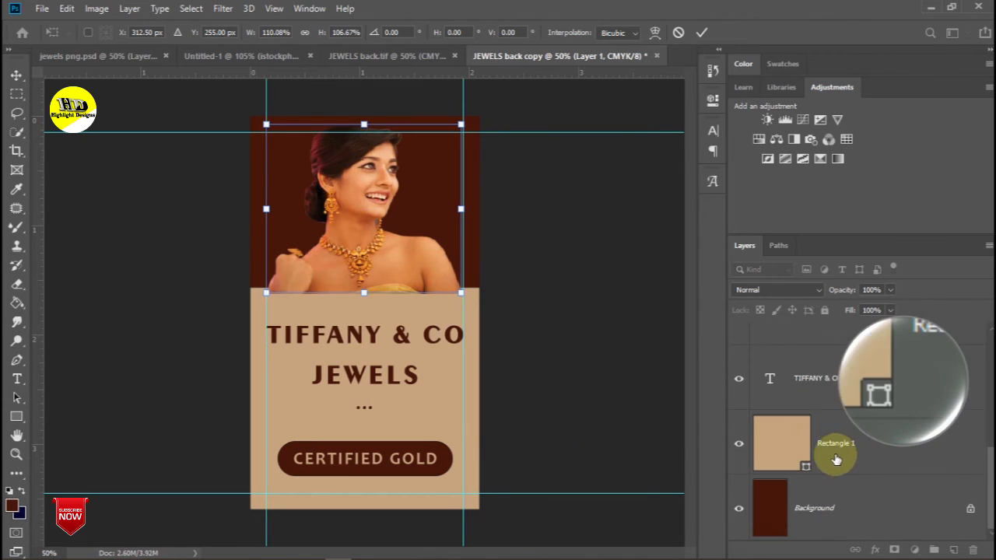
pyautogui.click(895, 444)
pyautogui.moveTo(896, 414); pyautogui.dragTo(874, 340)
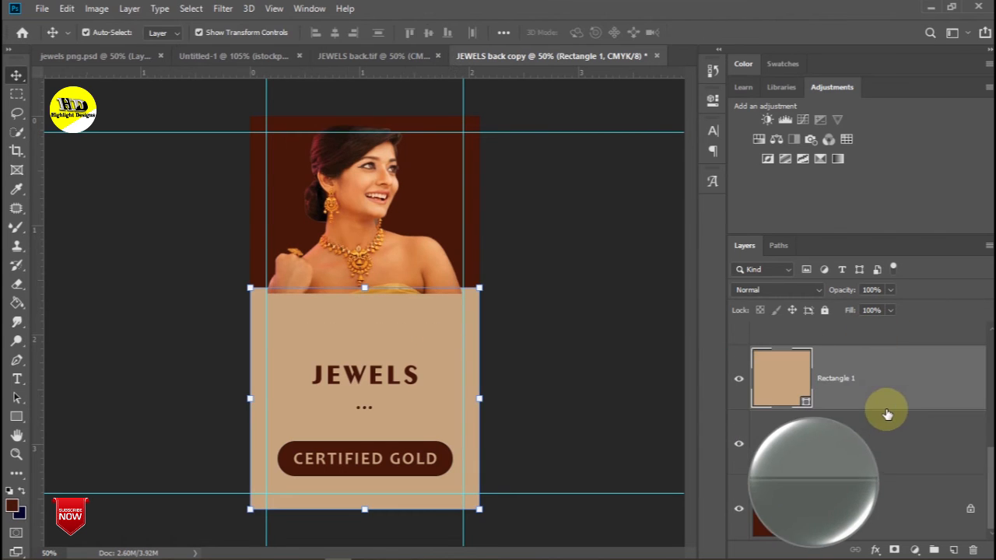
pyautogui.scroll(4, 885, 410)
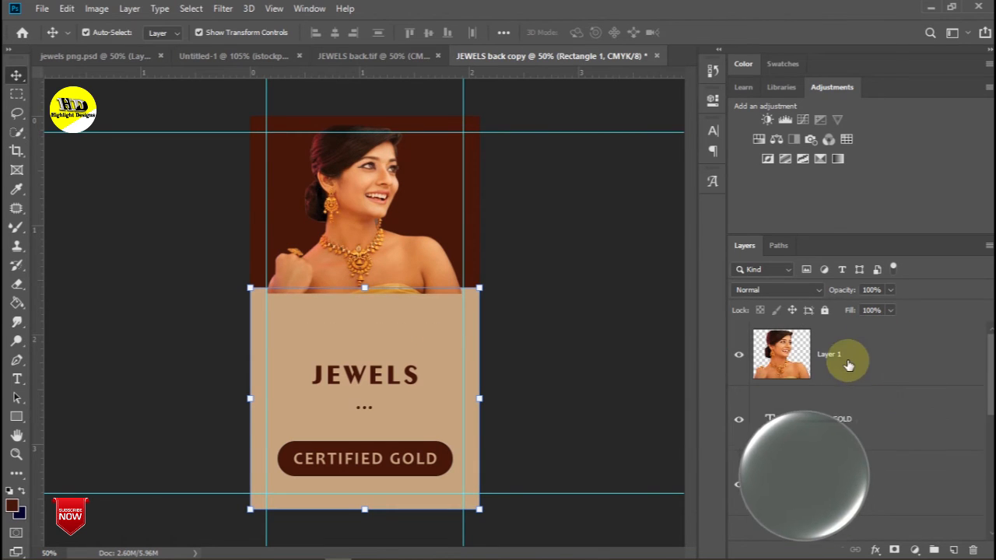
pyautogui.moveTo(865, 351); pyautogui.dragTo(870, 484)
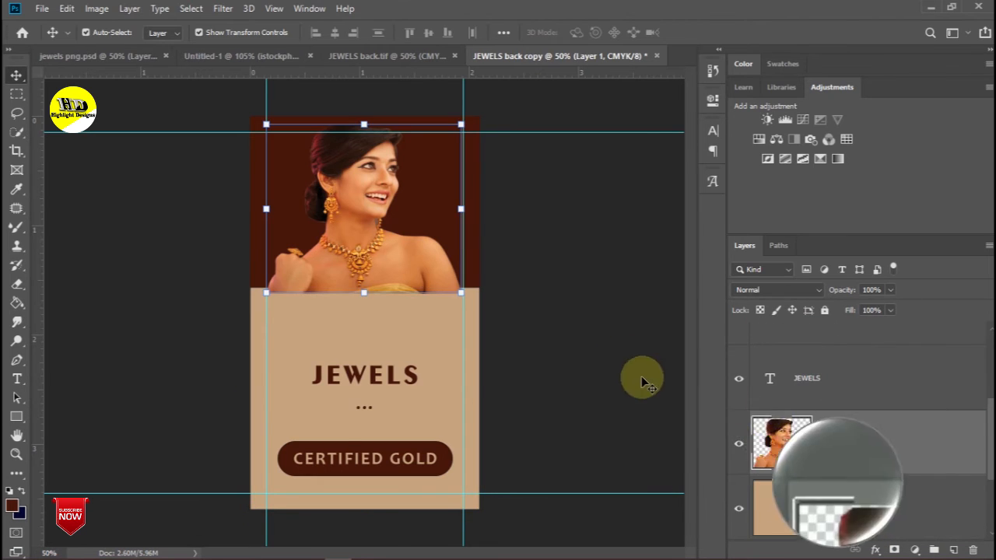
pyautogui.click(608, 350)
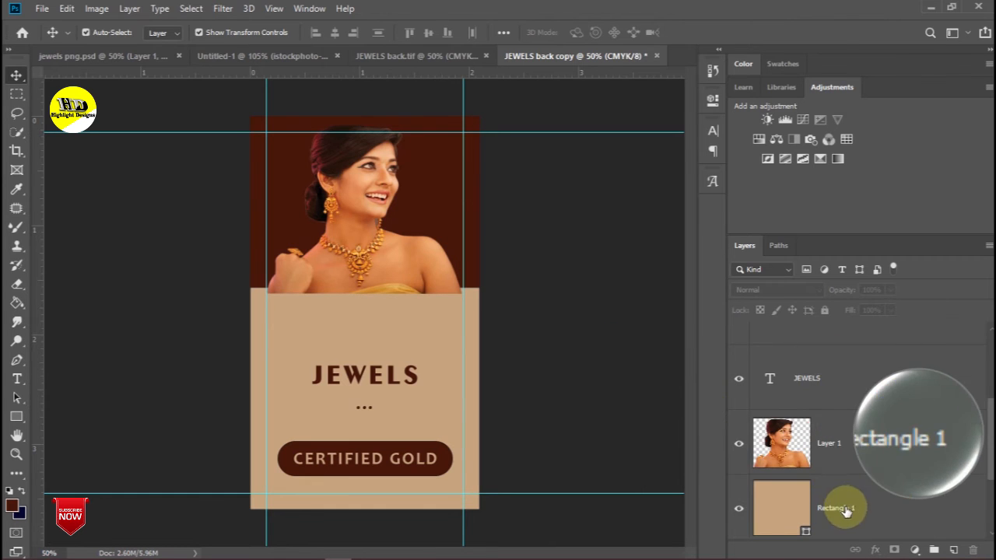
pyautogui.click(881, 417)
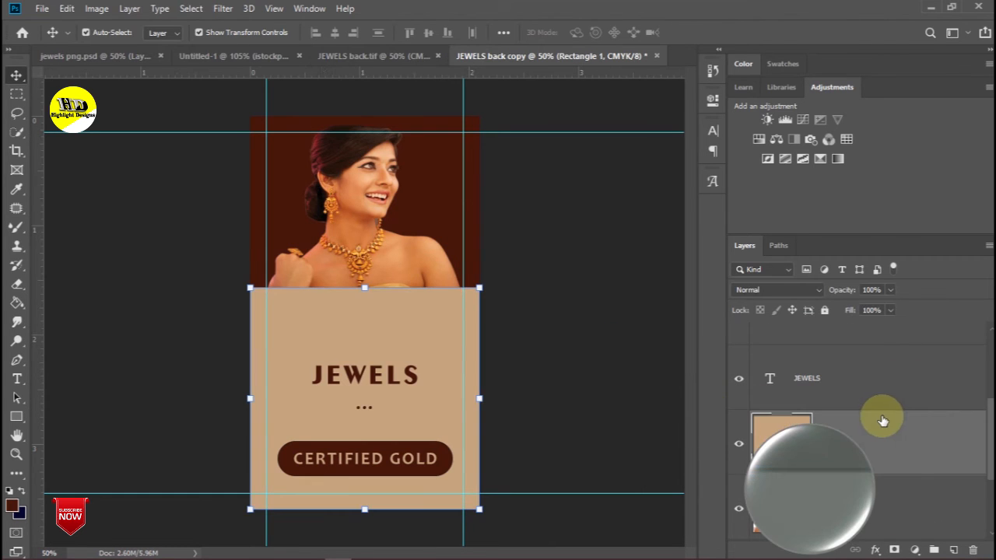
pyautogui.click(517, 286)
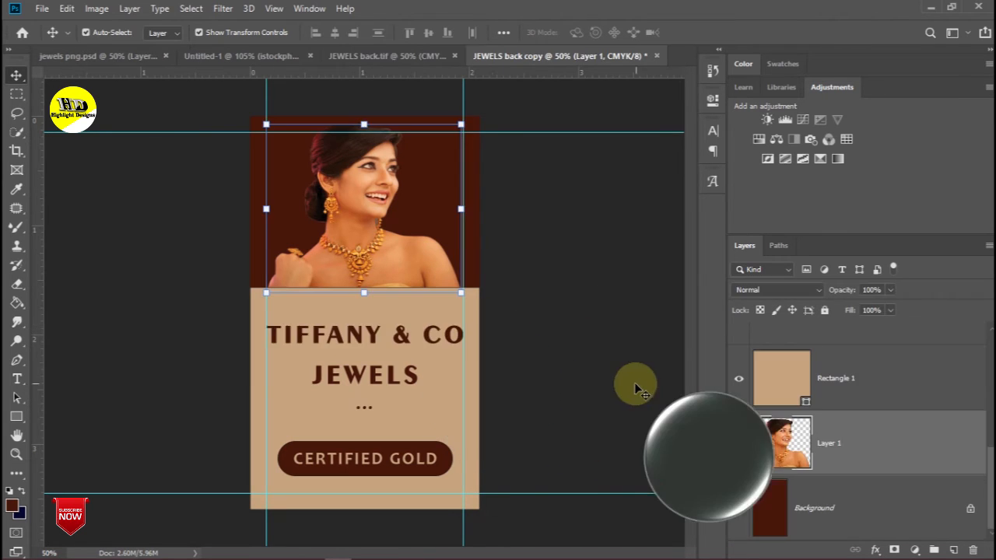
pyautogui.click(594, 350)
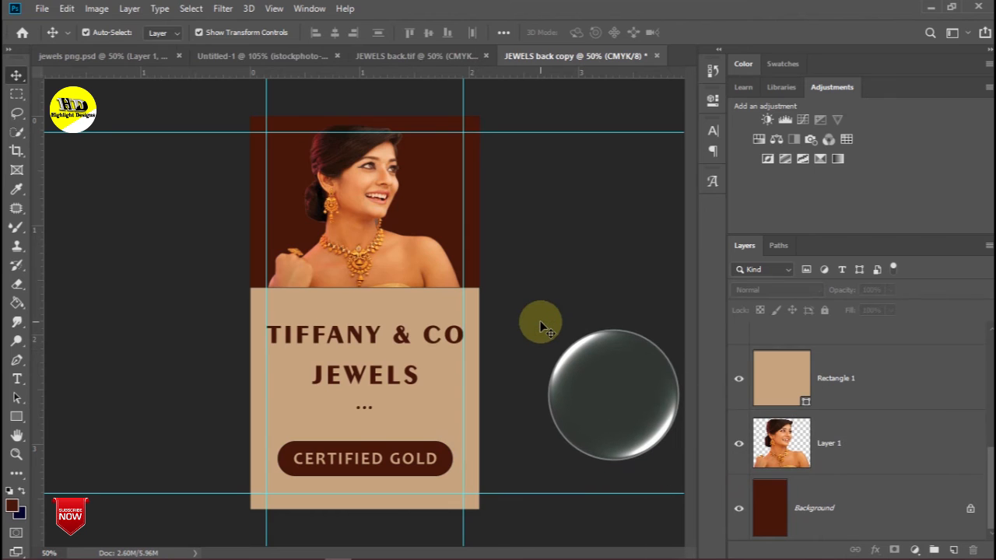
pyautogui.hotkey('ctrl', 'h')
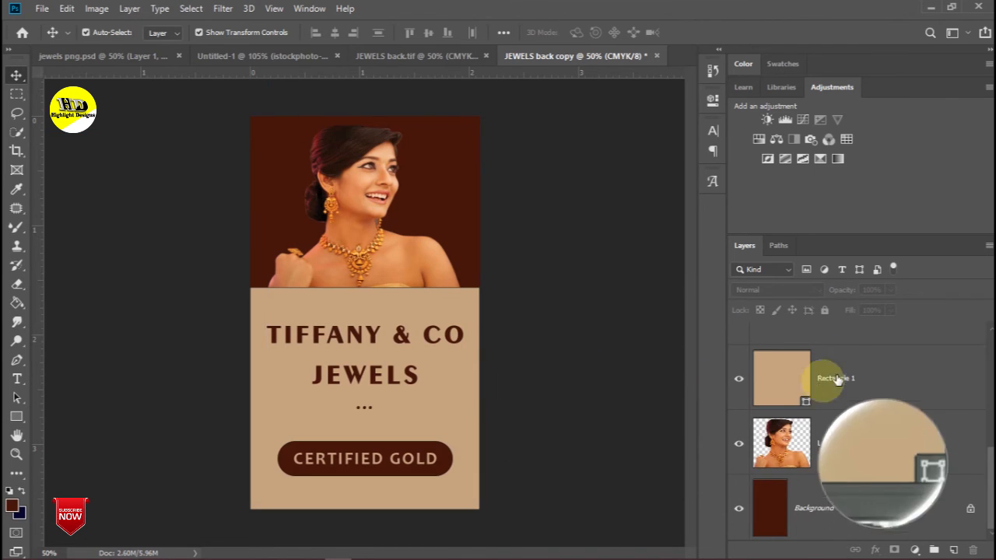
pyautogui.scroll(4, 834, 360)
pyautogui.click(842, 270)
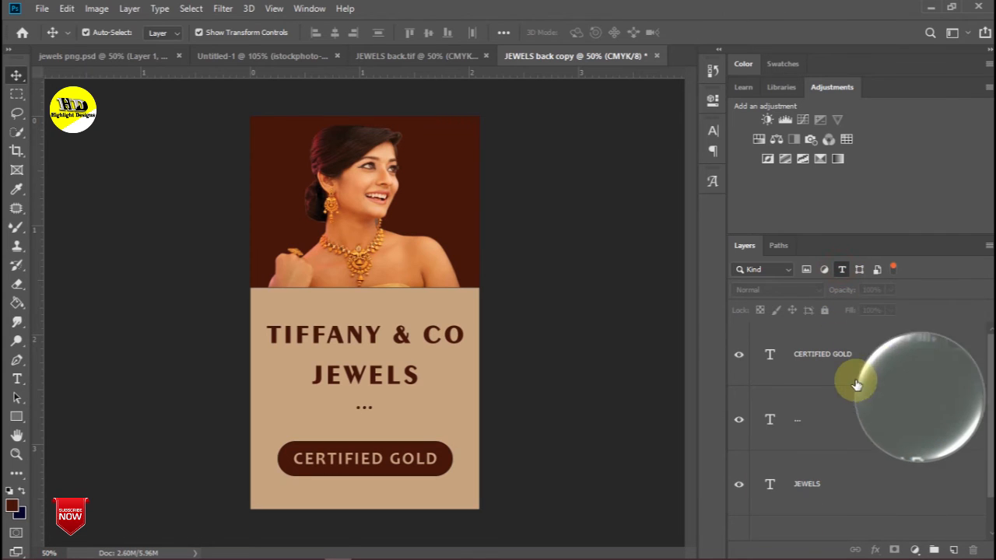
pyautogui.keyDown('shift'); pyautogui.click(848, 354); pyautogui.keyUp('shift')
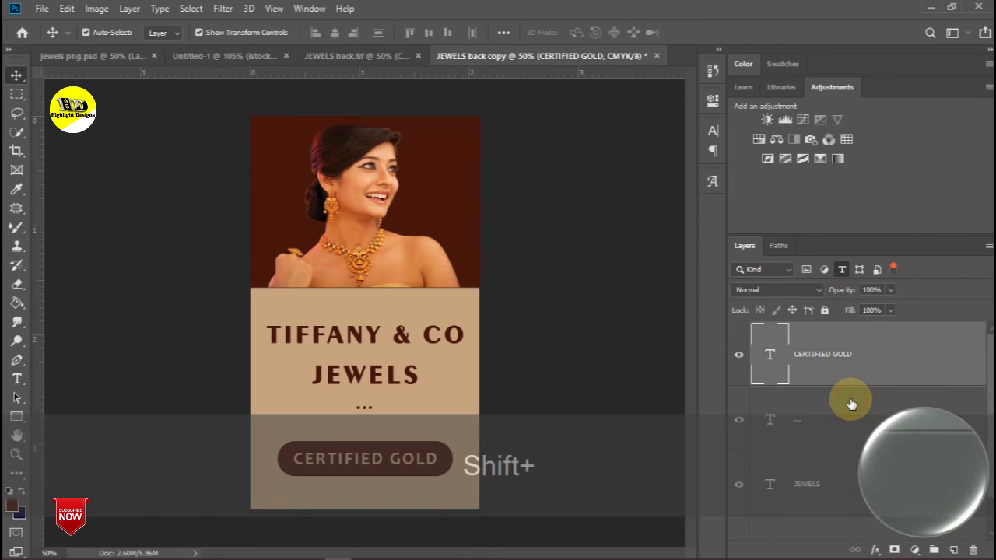
pyautogui.keyDown('shift'); pyautogui.click(852, 404); pyautogui.keyUp('shift')
pyautogui.scroll(-1, 849, 424)
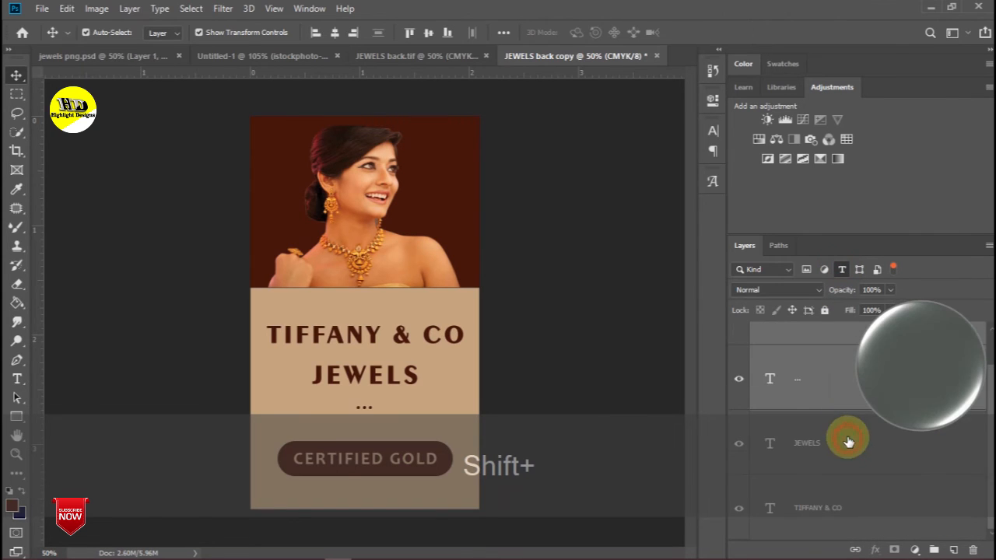
pyautogui.keyDown('shift'); pyautogui.click(849, 500); pyautogui.keyUp('shift')
pyautogui.moveTo(851, 366); pyautogui.dragTo(934, 549)
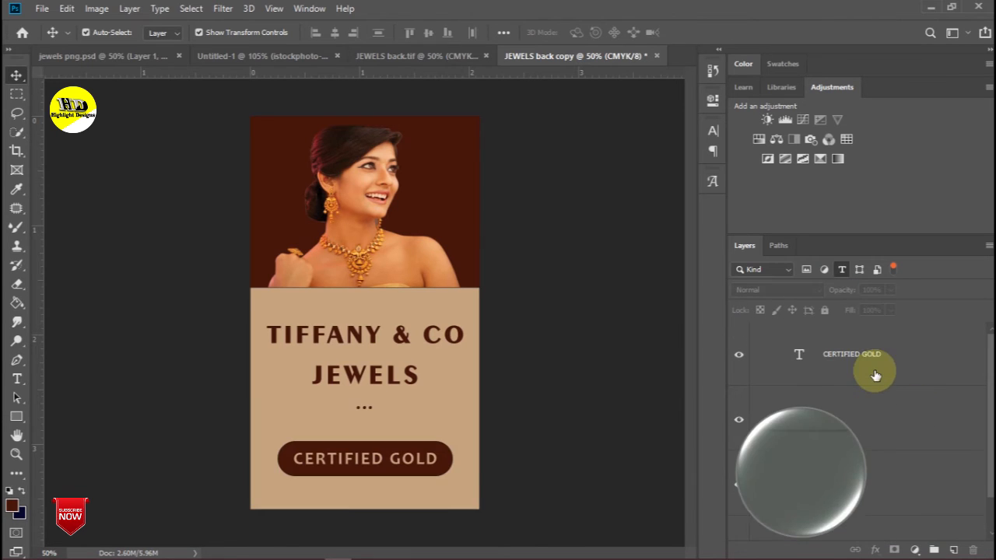
pyautogui.keyDown('shift'); pyautogui.click(880, 382); pyautogui.keyUp('shift')
pyautogui.keyDown('shift'); pyautogui.click(878, 432); pyautogui.keyUp('shift')
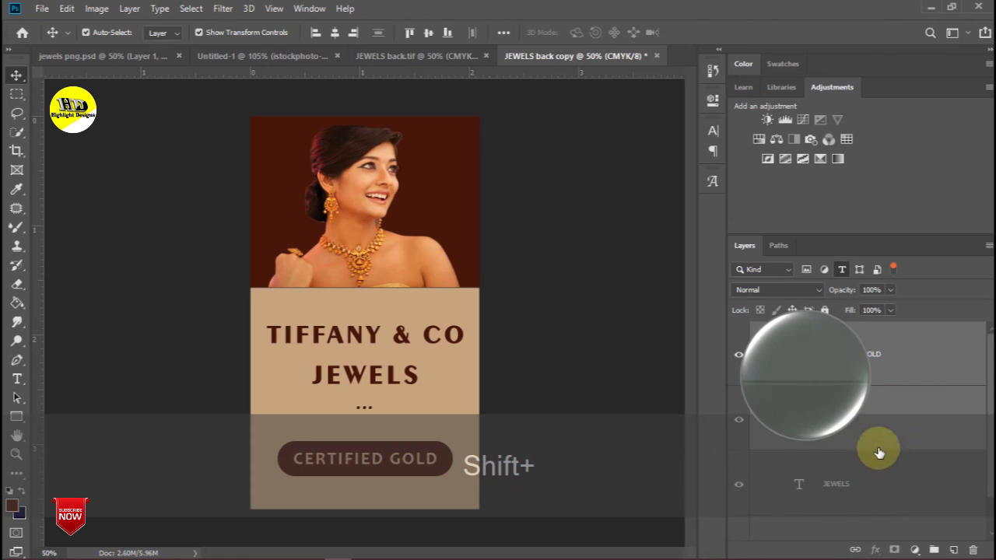
pyautogui.keyDown('shift'); pyautogui.click(906, 468); pyautogui.keyUp('shift')
pyautogui.moveTo(906, 468); pyautogui.dragTo(934, 551)
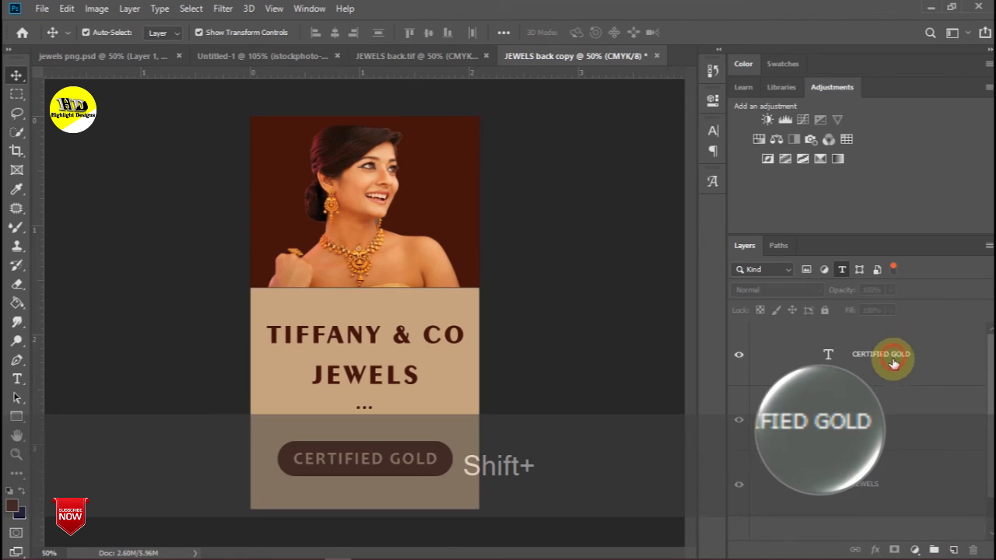
pyautogui.keyDown('shift'); pyautogui.click(892, 356); pyautogui.keyUp('shift')
pyautogui.keyDown('shift'); pyautogui.click(894, 473); pyautogui.keyUp('shift')
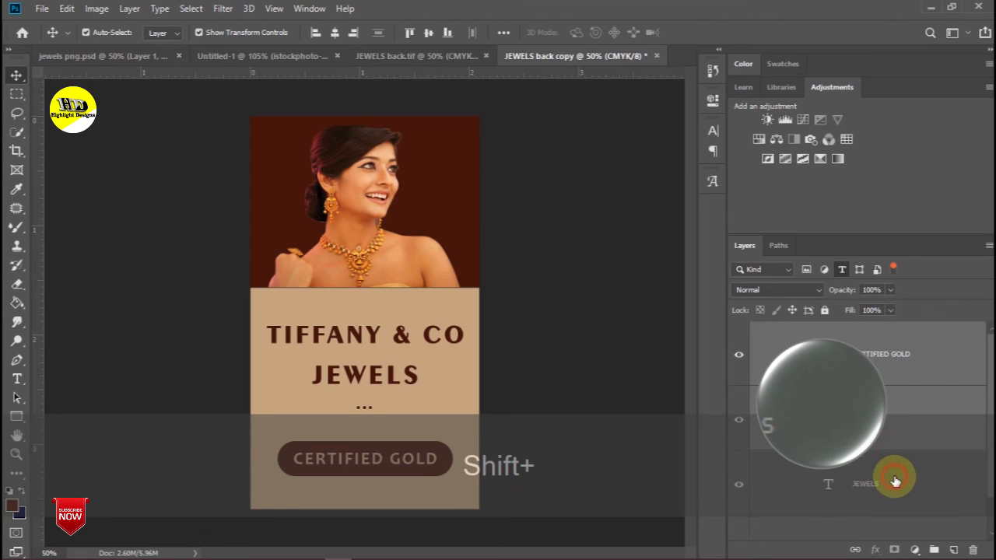
pyautogui.hotkey('ctrl', 'shift', 'g')
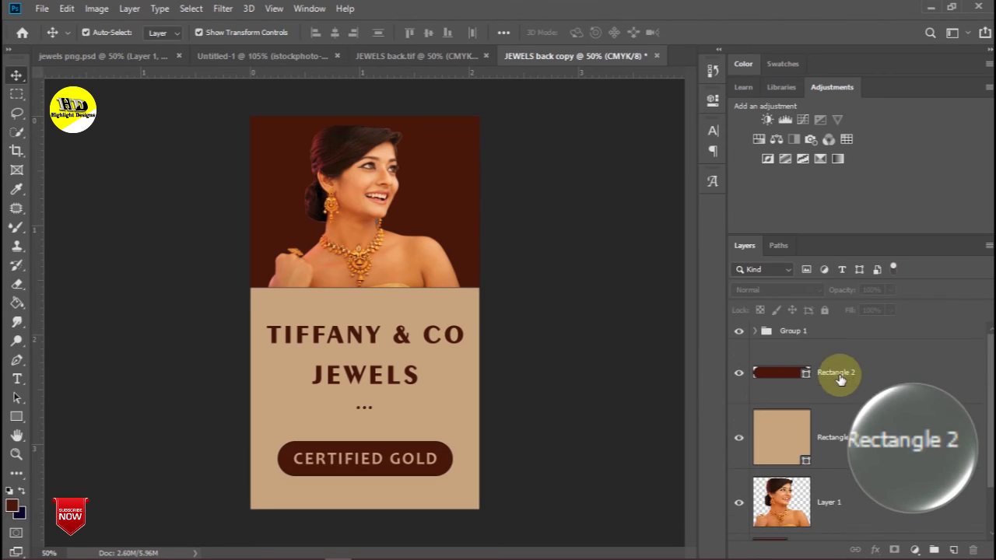
pyautogui.keyDown('shift'); pyautogui.click(886, 379); pyautogui.keyUp('shift')
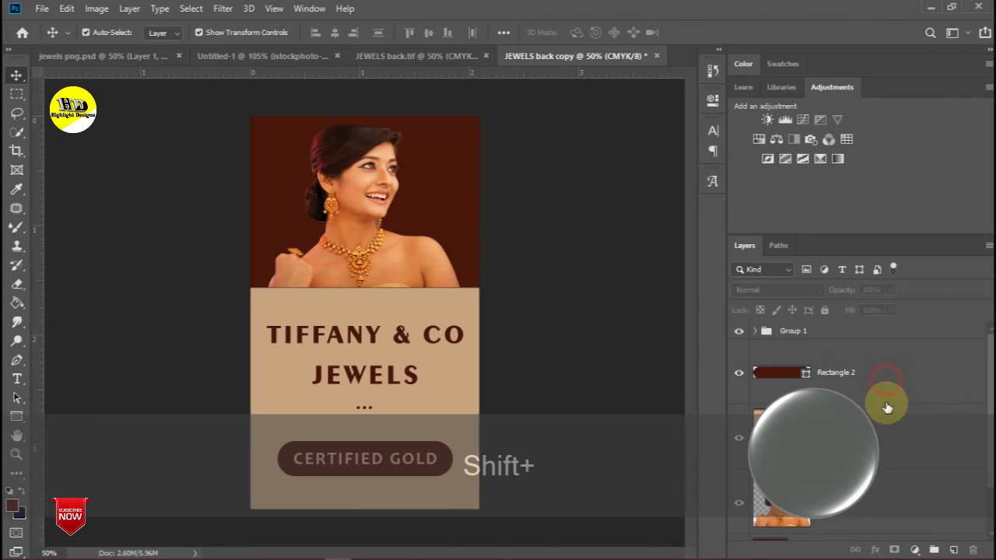
pyautogui.keyDown('shift'); pyautogui.click(887, 461); pyautogui.keyUp('shift')
pyautogui.scroll(-2, 884, 474)
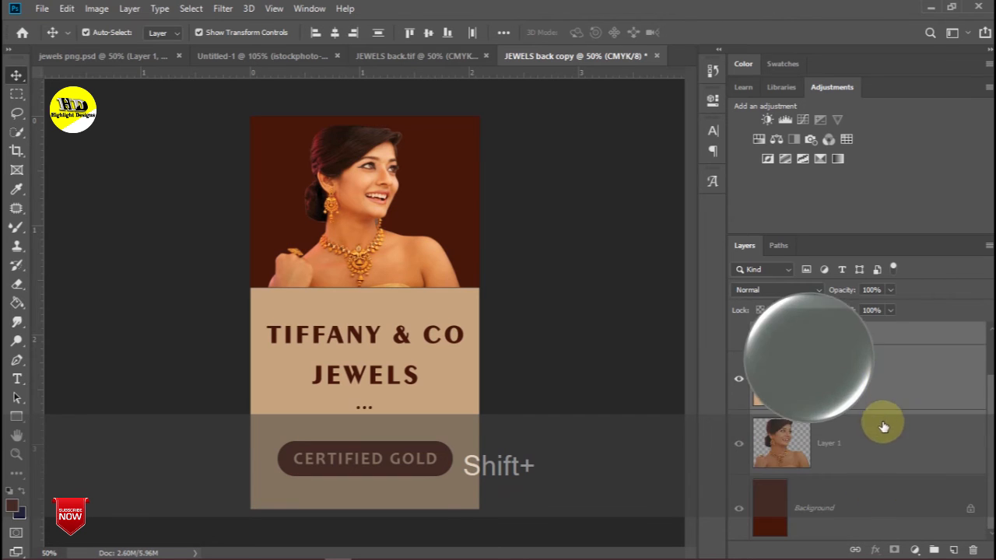
pyautogui.moveTo(890, 380); pyautogui.dragTo(934, 550)
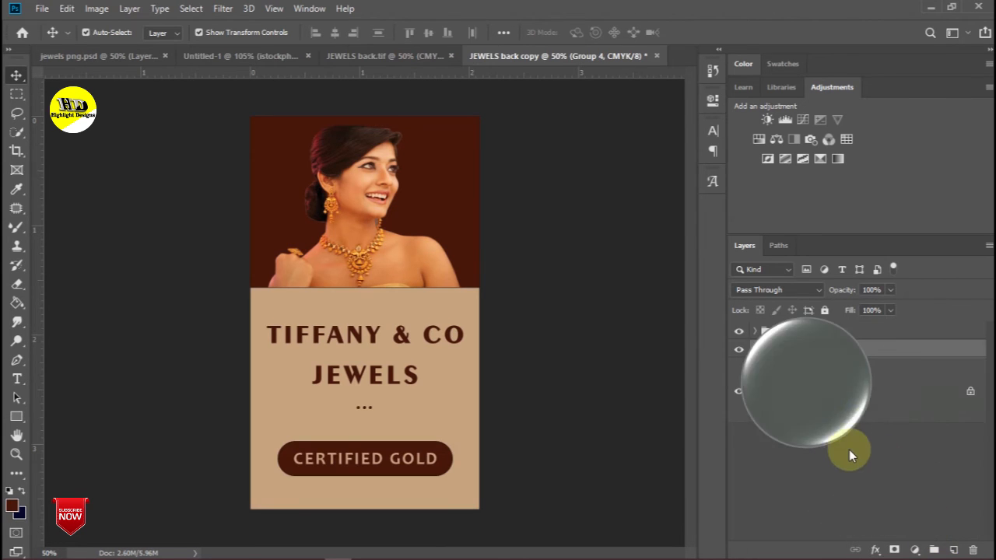
pyautogui.keyDown('shift'); pyautogui.click(856, 405); pyautogui.keyUp('shift')
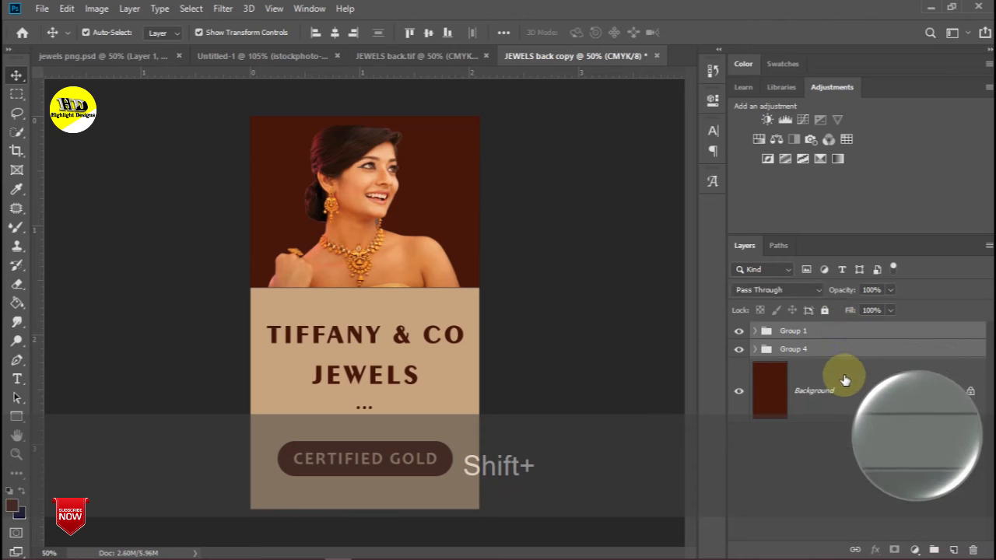
pyautogui.keyDown('shift'); pyautogui.click(844, 333); pyautogui.keyUp('shift')
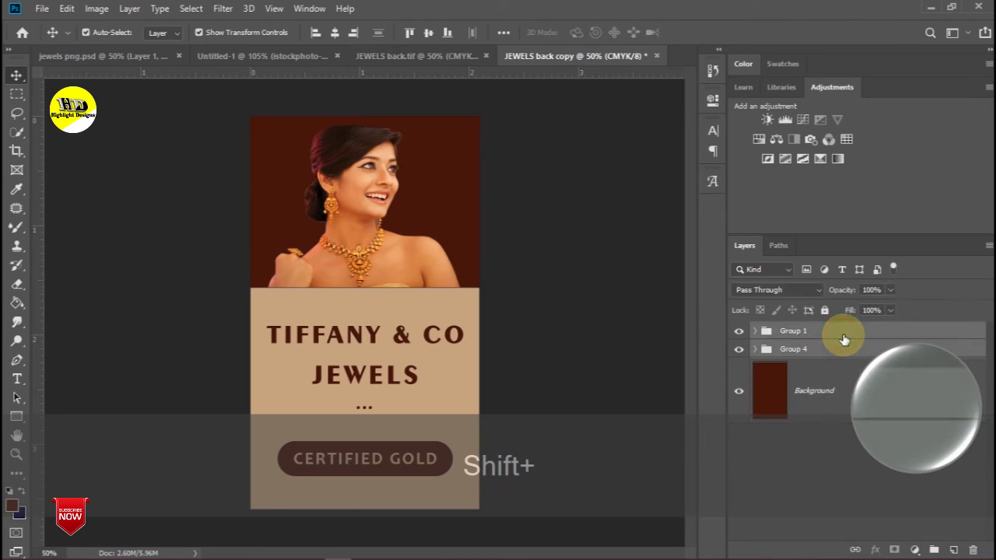
pyautogui.keyDown('shift'); pyautogui.click(851, 378); pyautogui.keyUp('shift')
pyautogui.moveTo(894, 371); pyautogui.dragTo(907, 482)
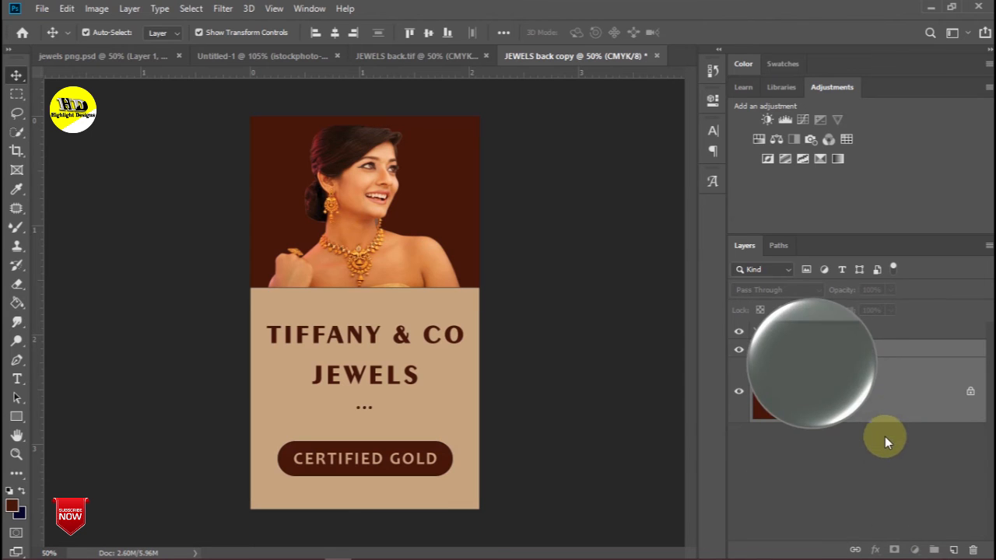
pyautogui.click(885, 452)
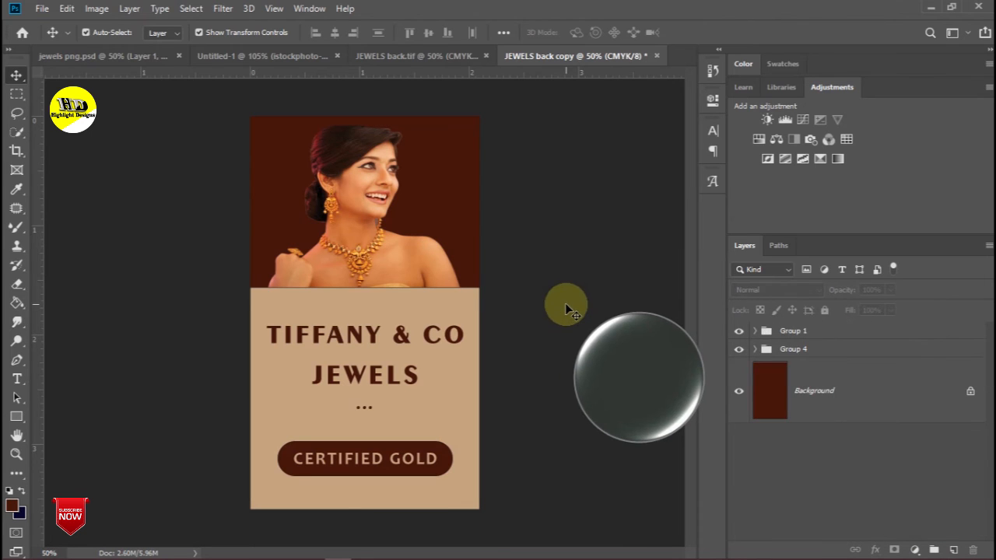
# - Save the document as JEWELS FRONT.tif, accepting the default TIFF options
pyautogui.hotkey('ctrl', 'h')
pyautogui.hotkey('ctrl', 'h')
pyautogui.click(41, 8)
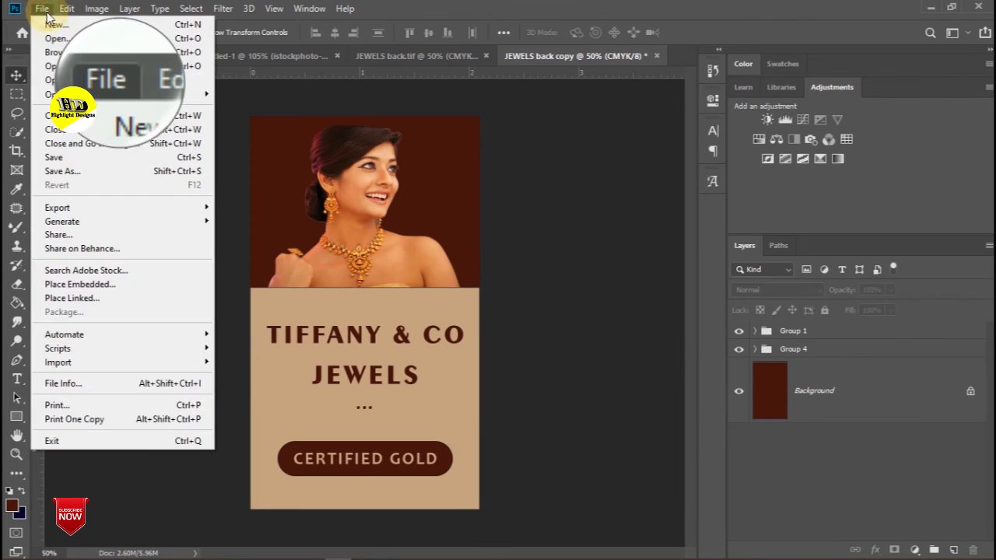
pyautogui.click(59, 158)
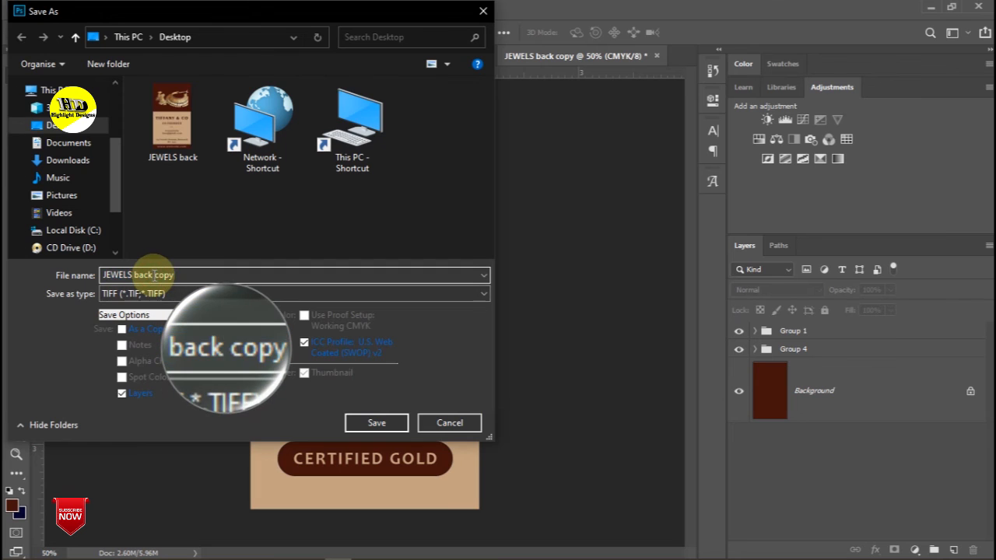
pyautogui.click(158, 276)
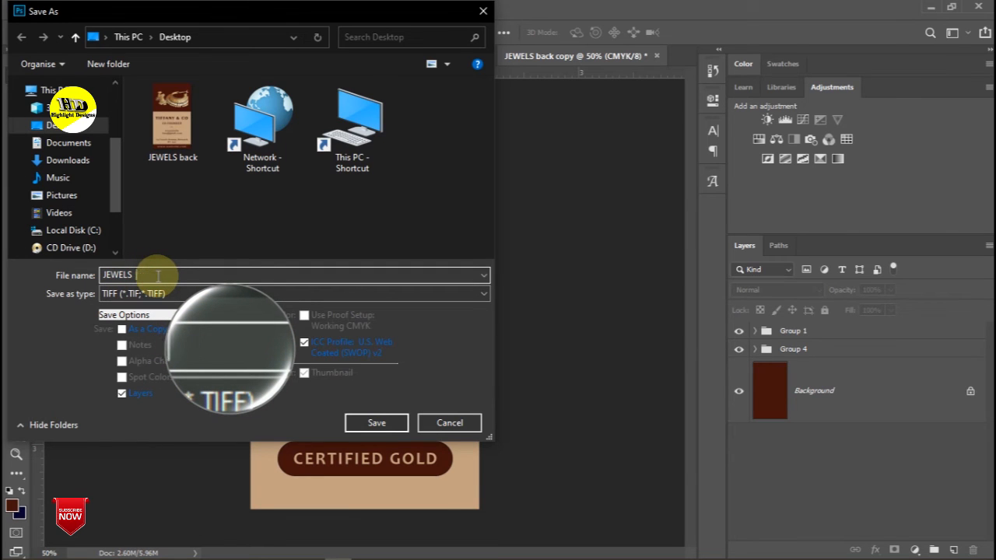
pyautogui.press('Return')
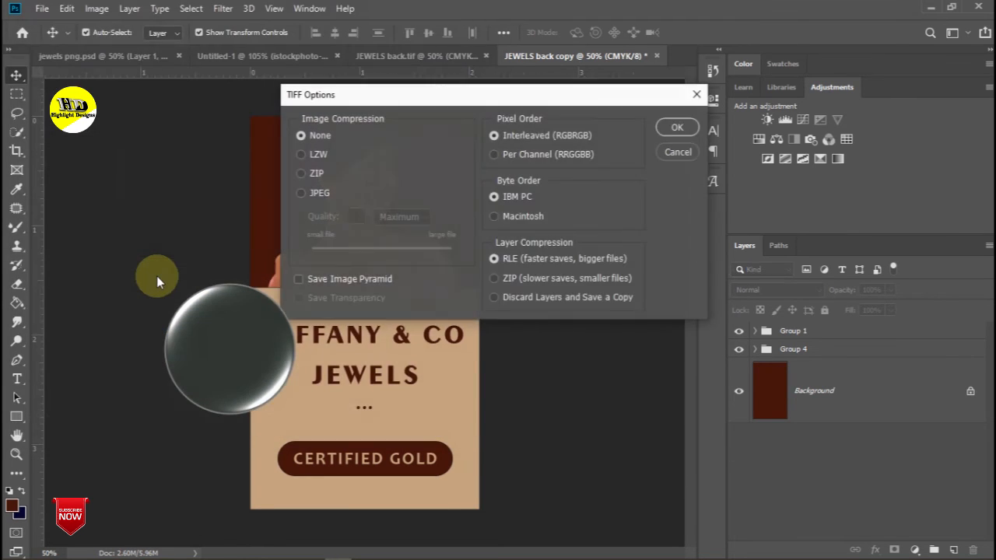
pyautogui.click(676, 127)
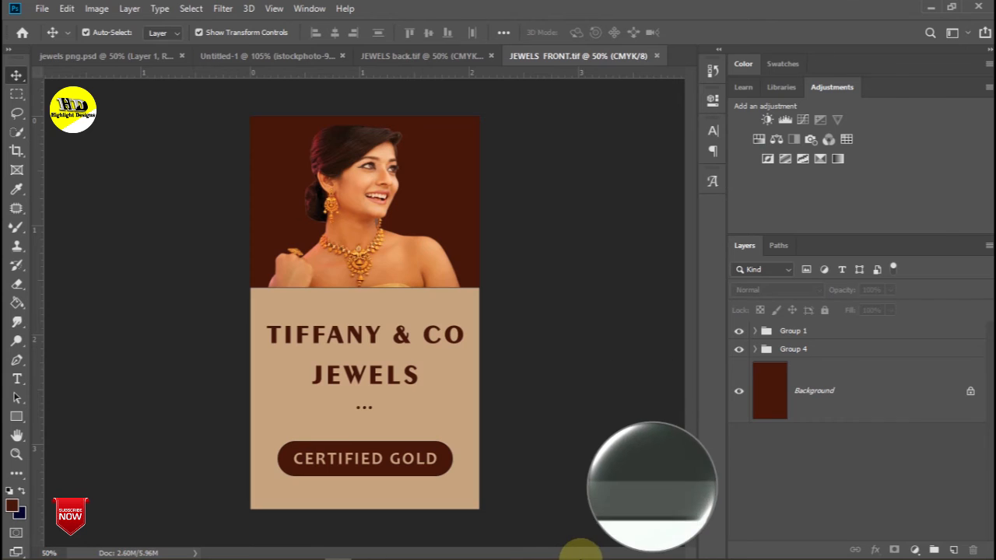
# - Open Business card mockup by IGS PSD from Downloads > New folder (2) > 2 Business card mockup by IGS
pyautogui.click(580, 547)
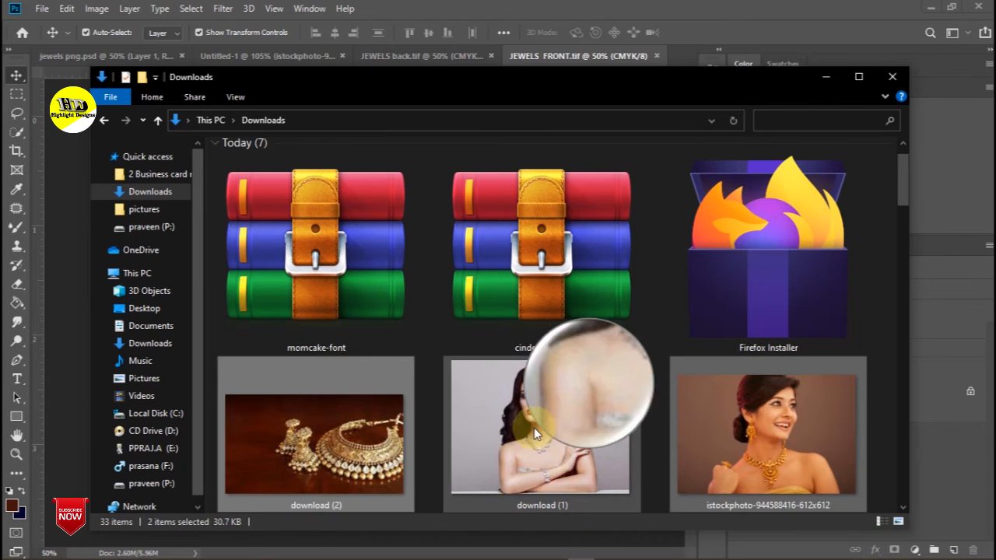
pyautogui.scroll(-1, 535, 389)
pyautogui.doubleClick(352, 422)
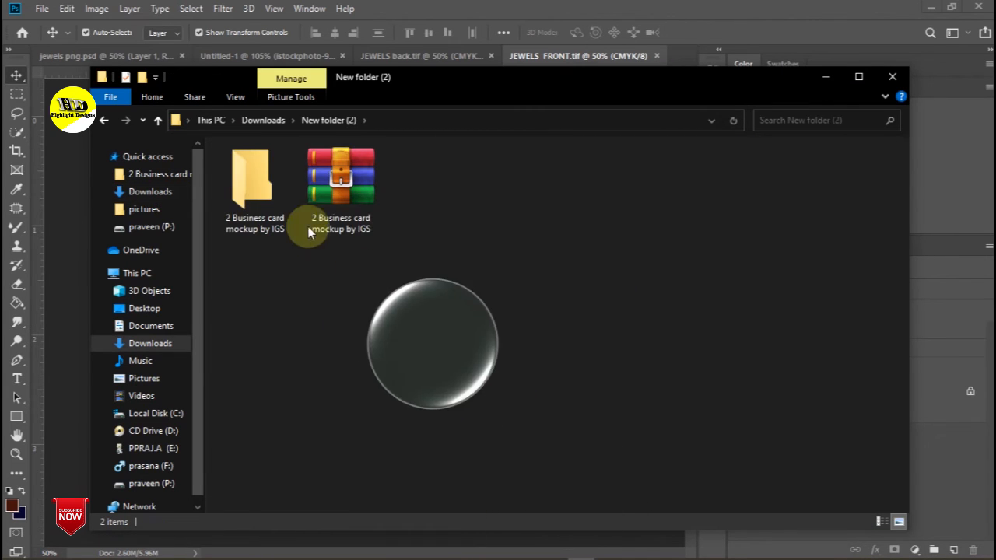
pyautogui.doubleClick(261, 199)
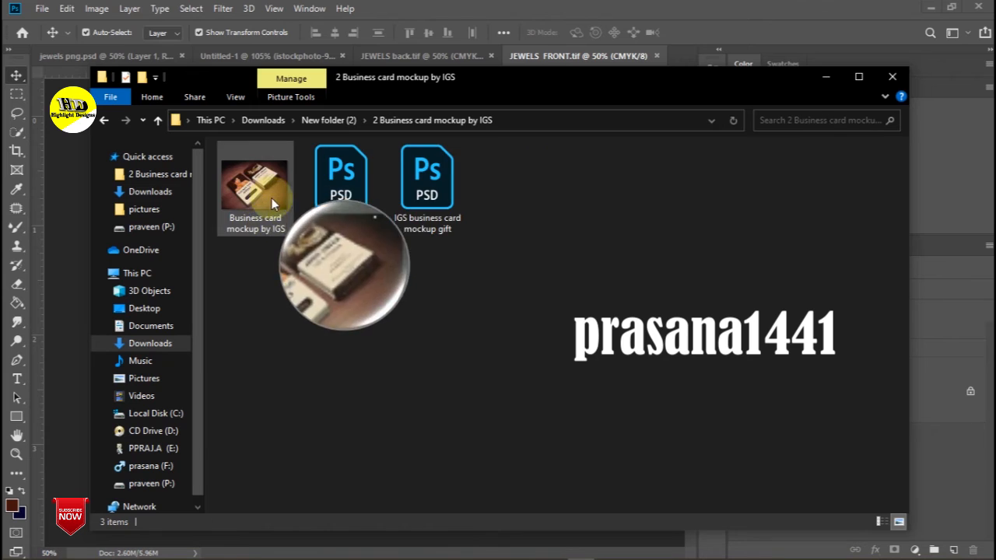
pyautogui.click(347, 193)
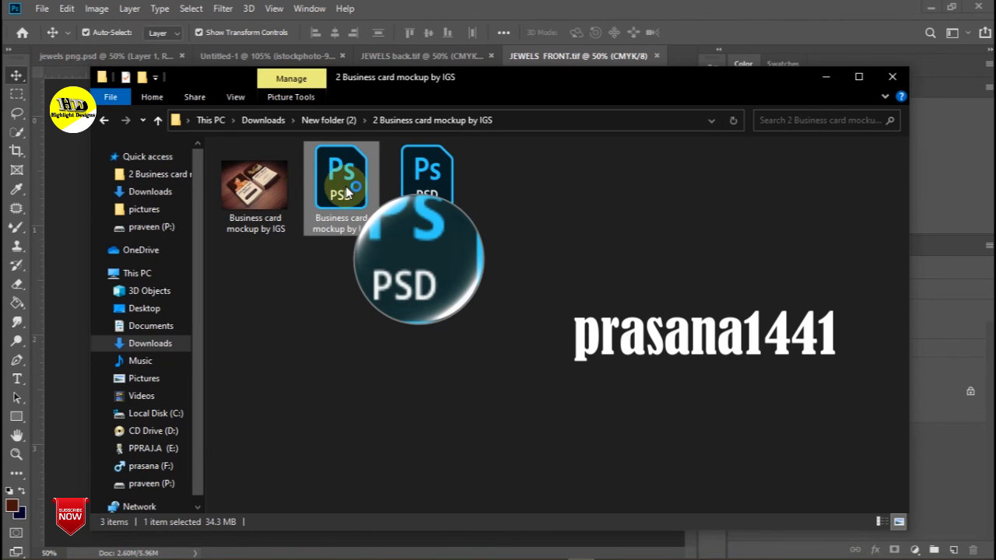
pyautogui.doubleClick(347, 193)
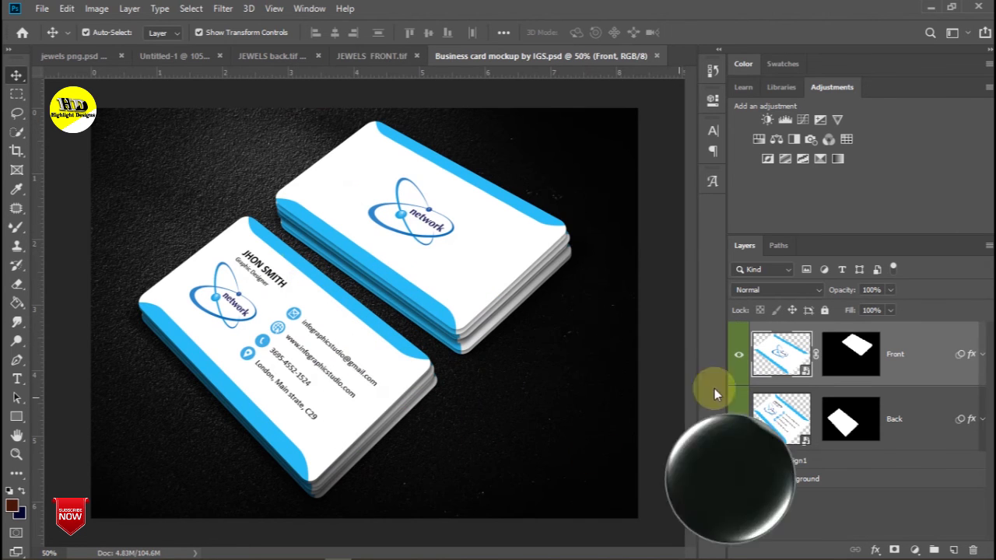
# - Open the Front smart object, Layer 112112112.psb, showing the flat network card design
pyautogui.doubleClick(807, 375)
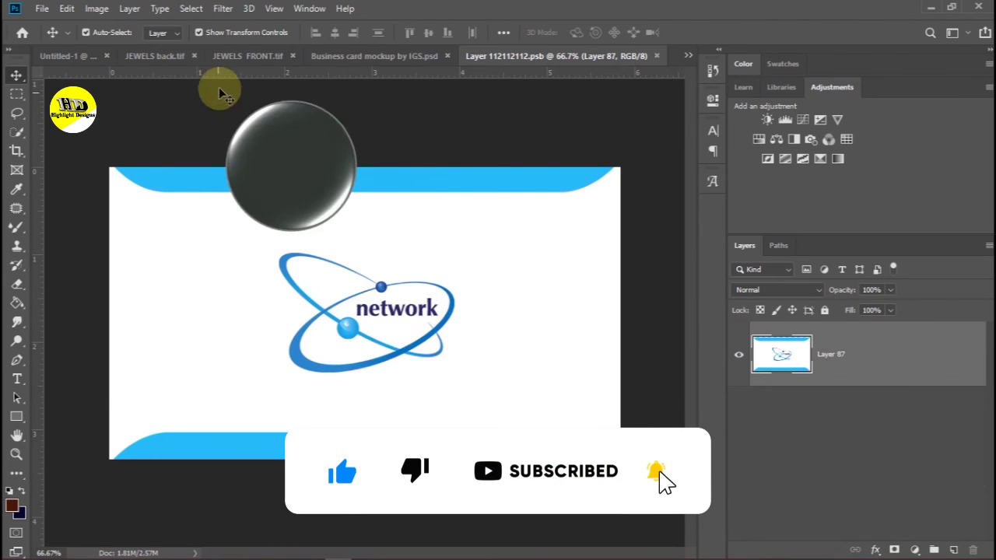
pyautogui.click(250, 58)
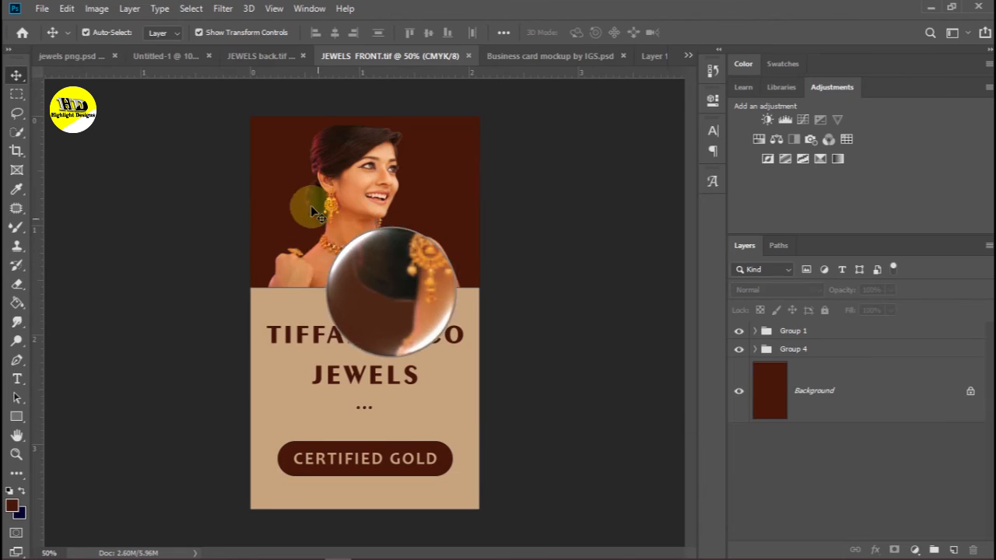
pyautogui.click(163, 56)
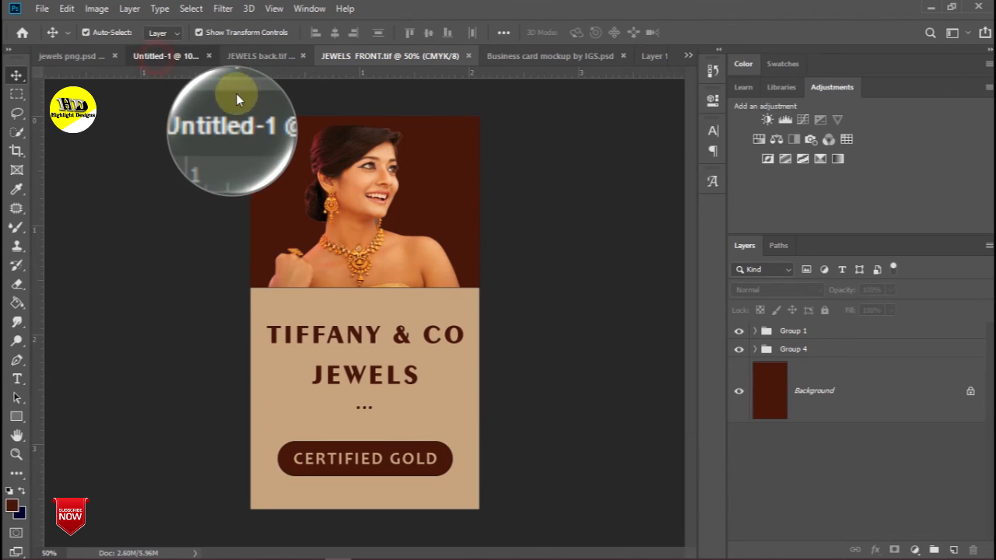
pyautogui.click(509, 58)
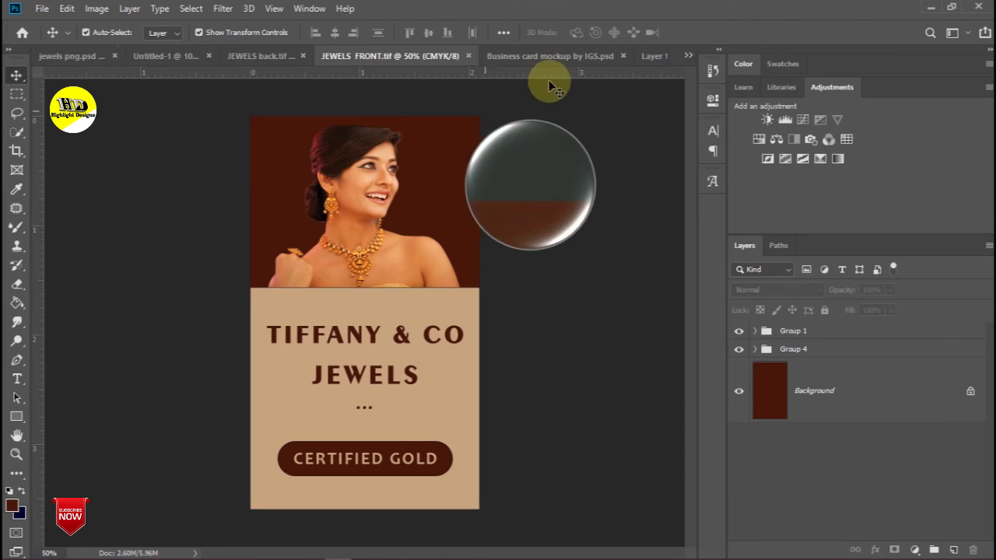
pyautogui.click(551, 59)
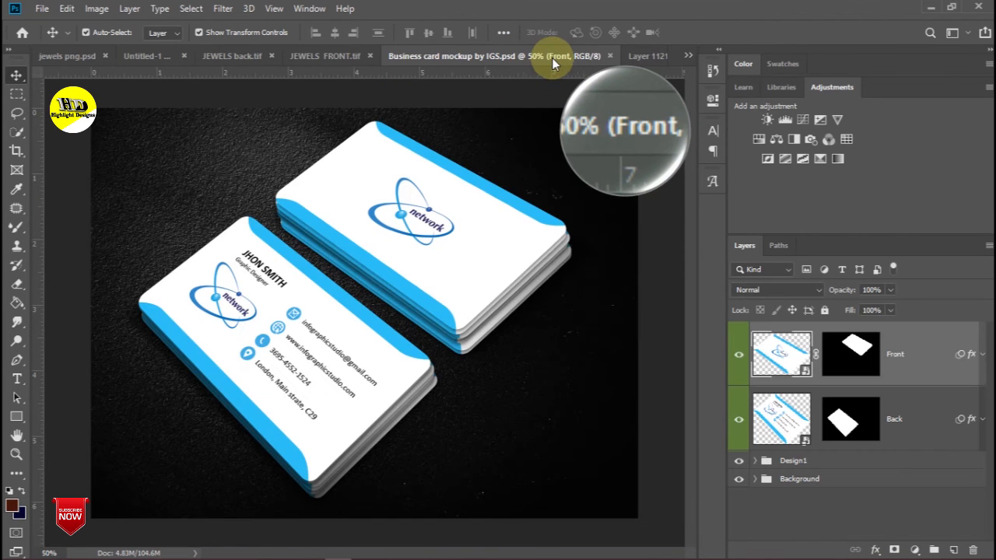
pyautogui.click(641, 57)
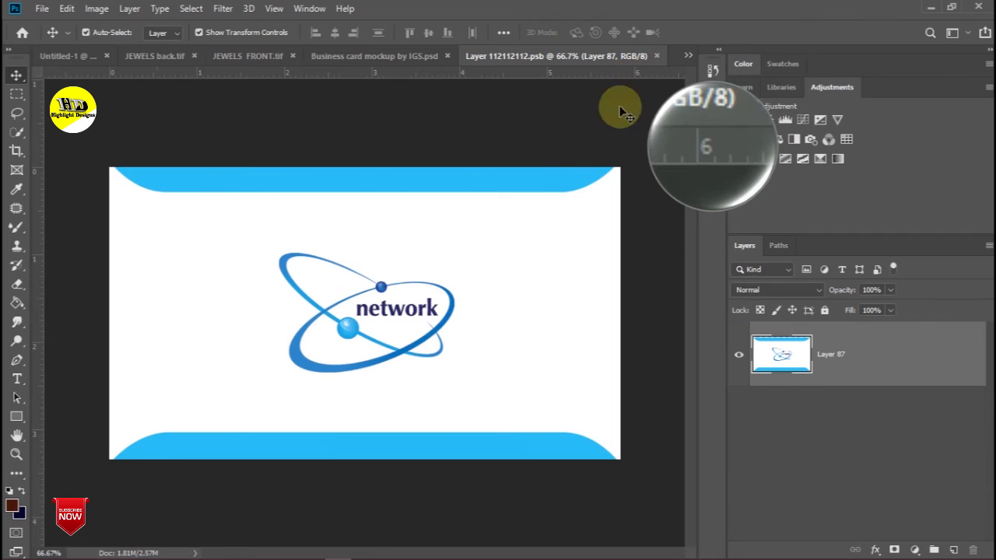
pyautogui.moveTo(447, 552)
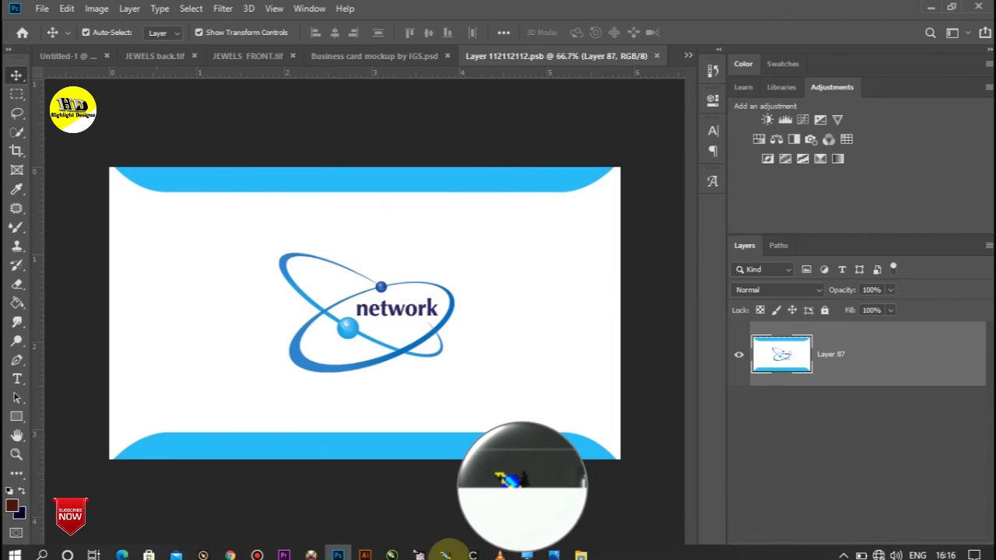
# - Place the JEWELS back image from the Desktop into the Front card smart object
pyautogui.click(581, 550)
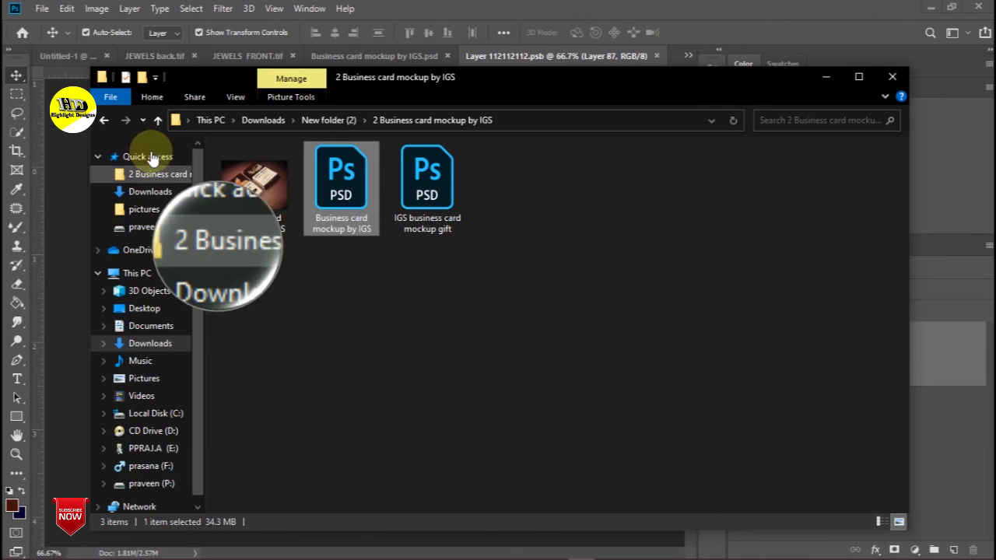
pyautogui.click(144, 310)
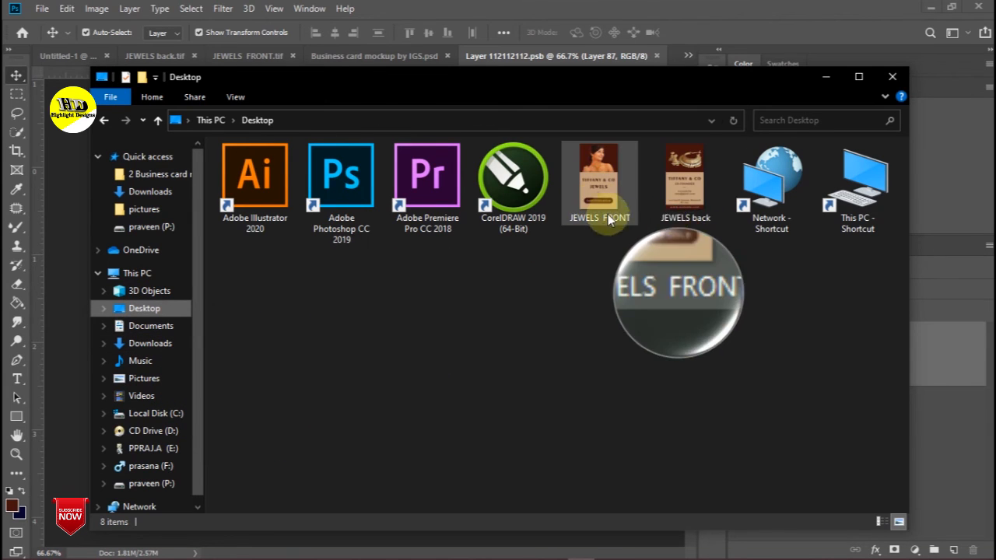
pyautogui.click(676, 195)
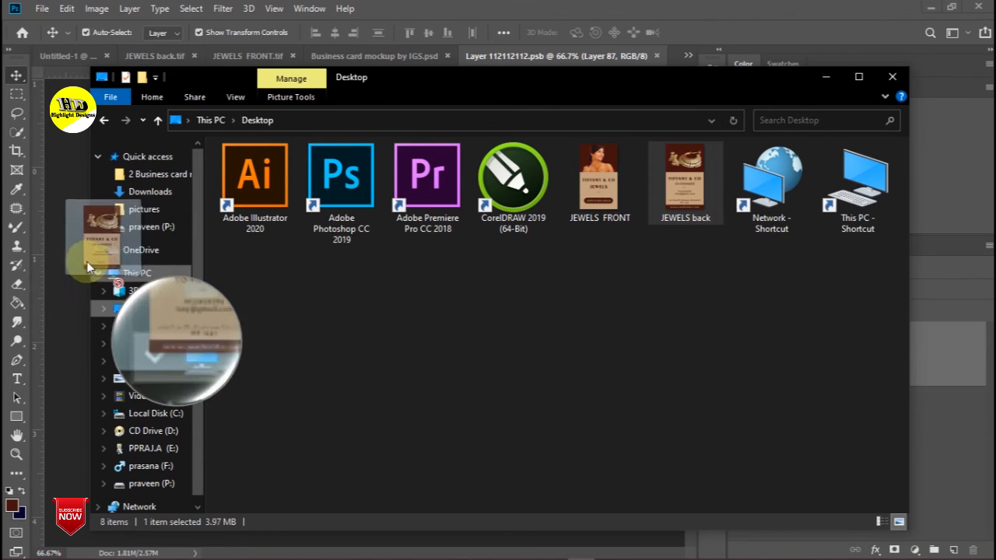
pyautogui.click(74, 255)
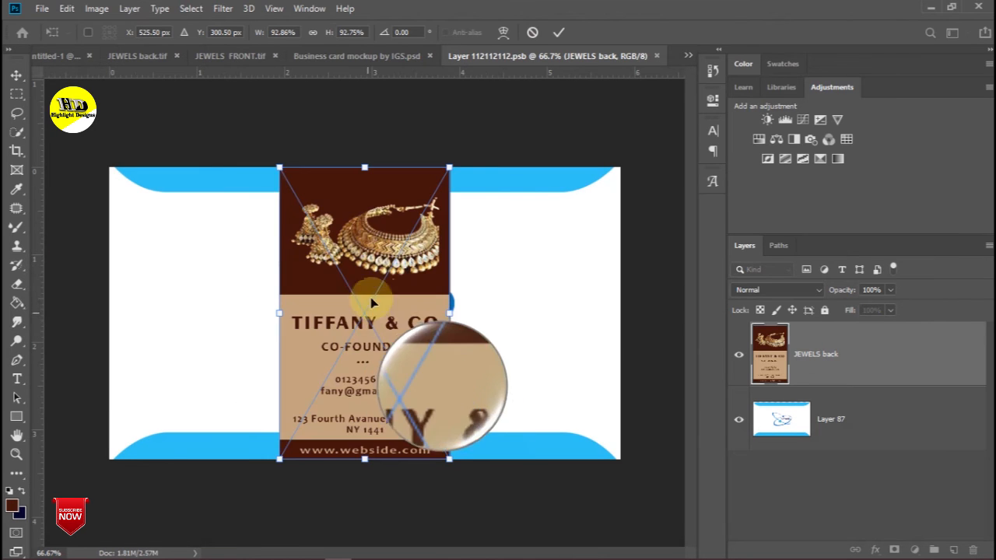
# - Rotate JEWELS back -90°, enlarge it to fill the card, then close the smart object
pyautogui.moveTo(270, 167); pyautogui.dragTo(237, 379)
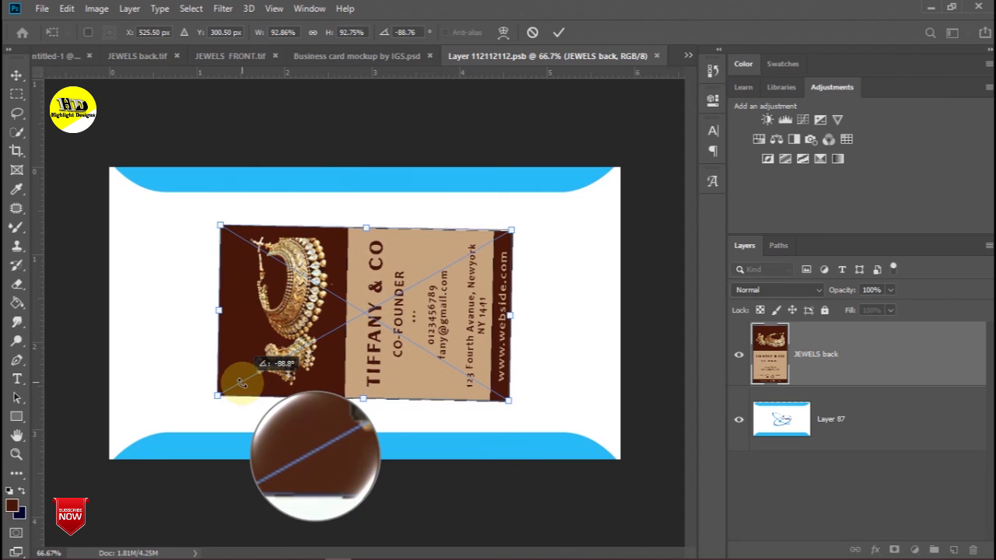
pyautogui.moveTo(509, 403); pyautogui.dragTo(605, 459)
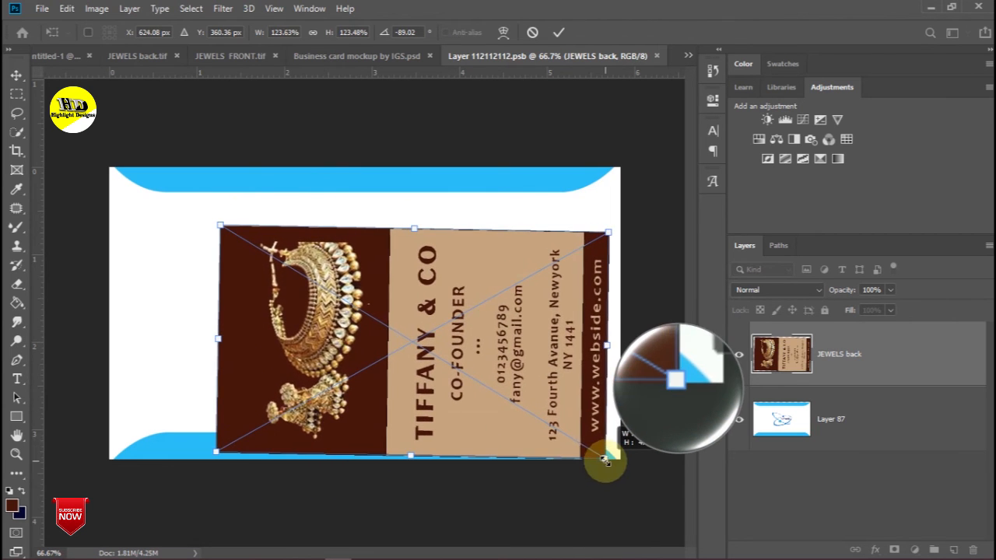
pyautogui.moveTo(200, 224); pyautogui.dragTo(202, 219)
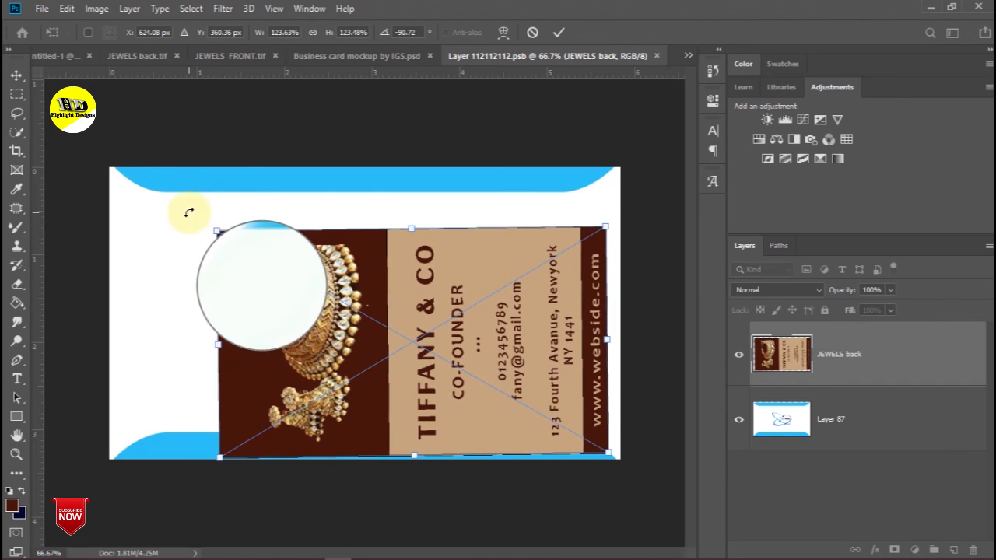
pyautogui.moveTo(205, 222); pyautogui.dragTo(212, 225)
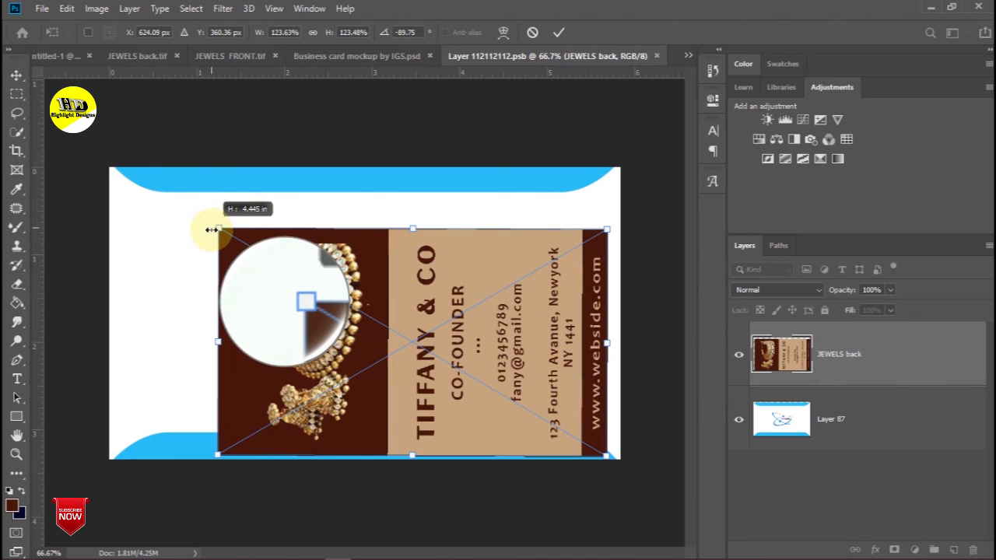
pyautogui.moveTo(216, 229); pyautogui.dragTo(114, 167)
pyautogui.moveTo(217, 325); pyautogui.dragTo(213, 337)
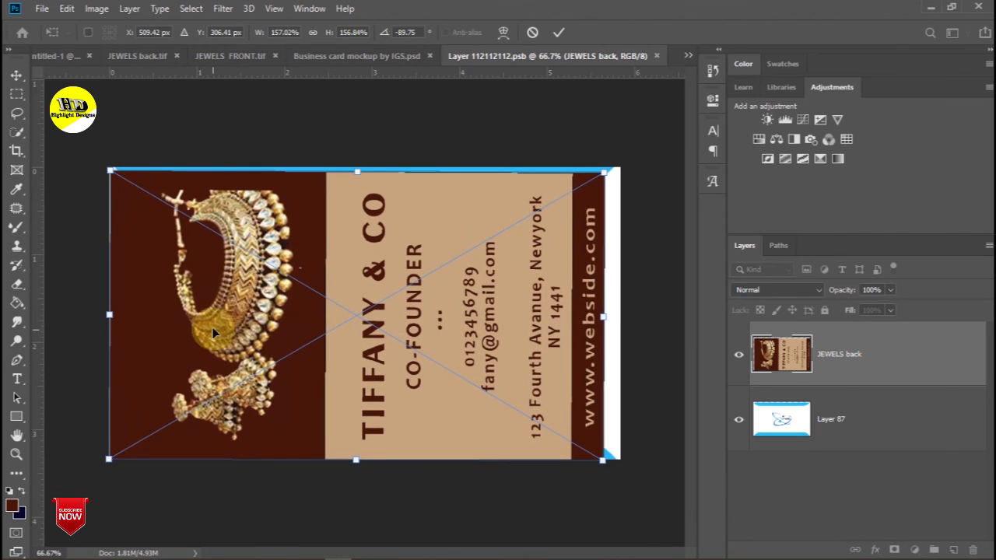
pyautogui.moveTo(112, 171); pyautogui.dragTo(110, 168)
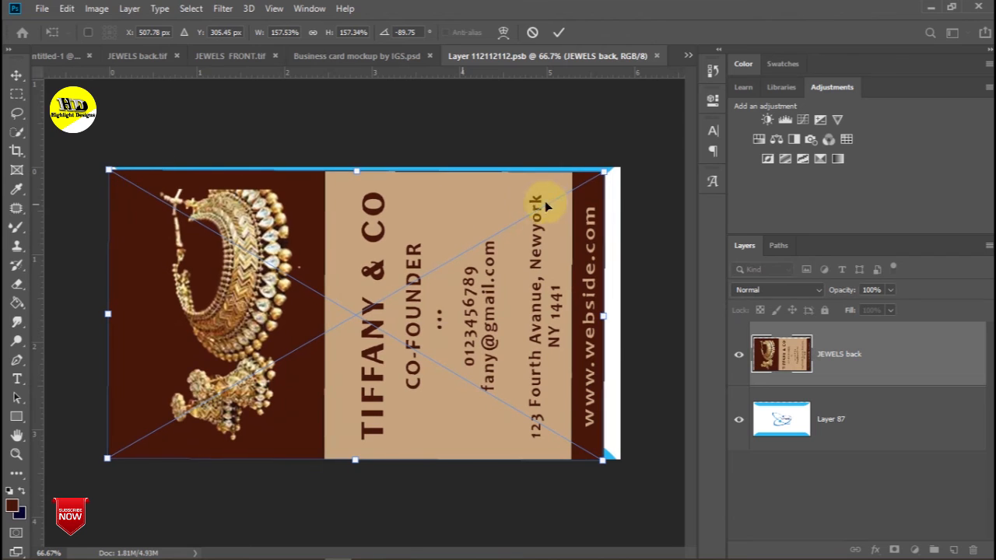
pyautogui.moveTo(605, 171); pyautogui.dragTo(622, 162)
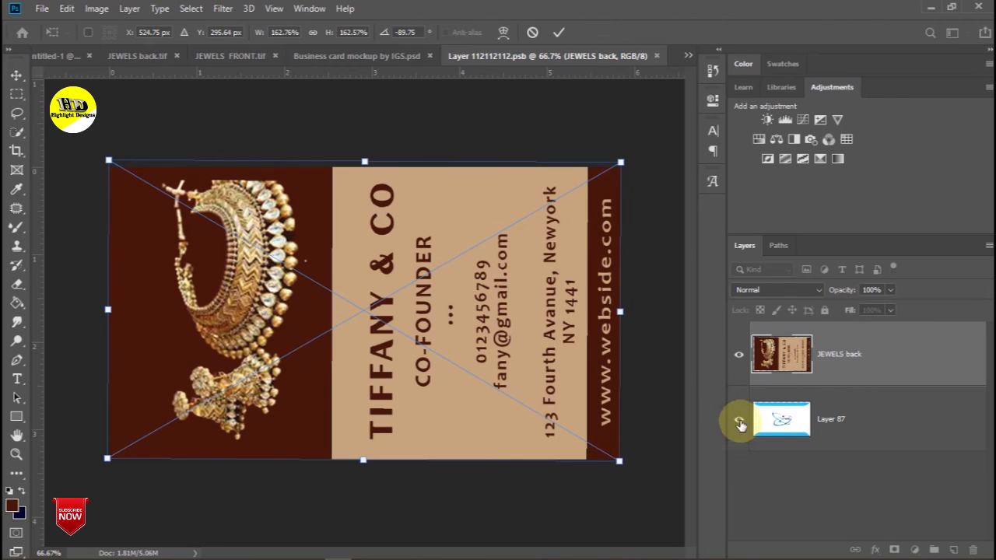
pyautogui.press('Return')
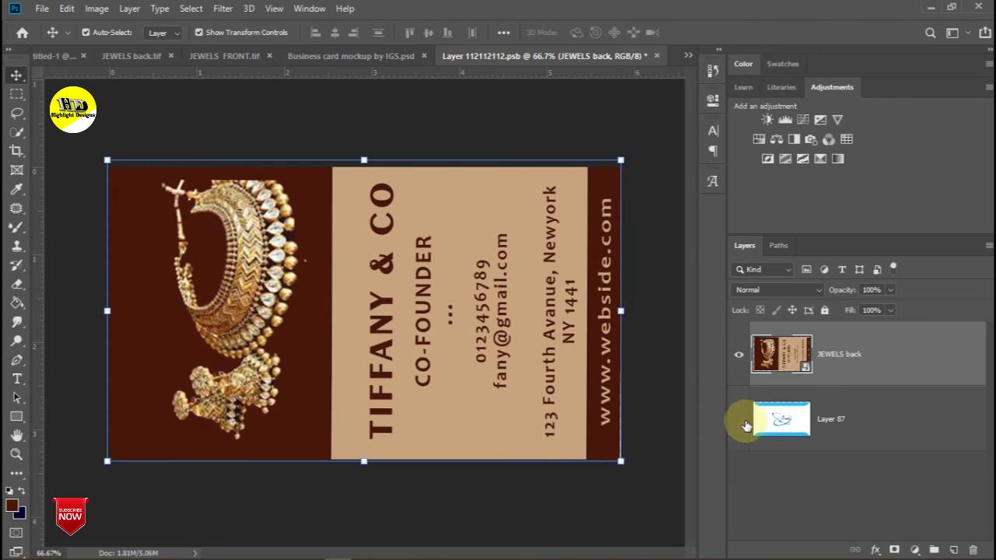
pyautogui.click(656, 56)
# - Save the Front card changes, then place JEWELS back inside the Back smart object
pyautogui.click(434, 224)
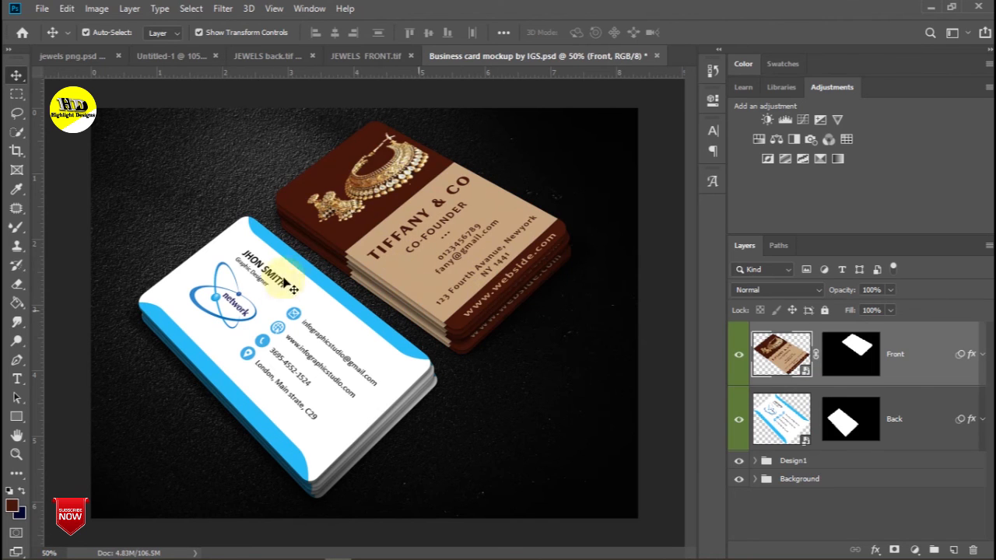
pyautogui.doubleClick(803, 438)
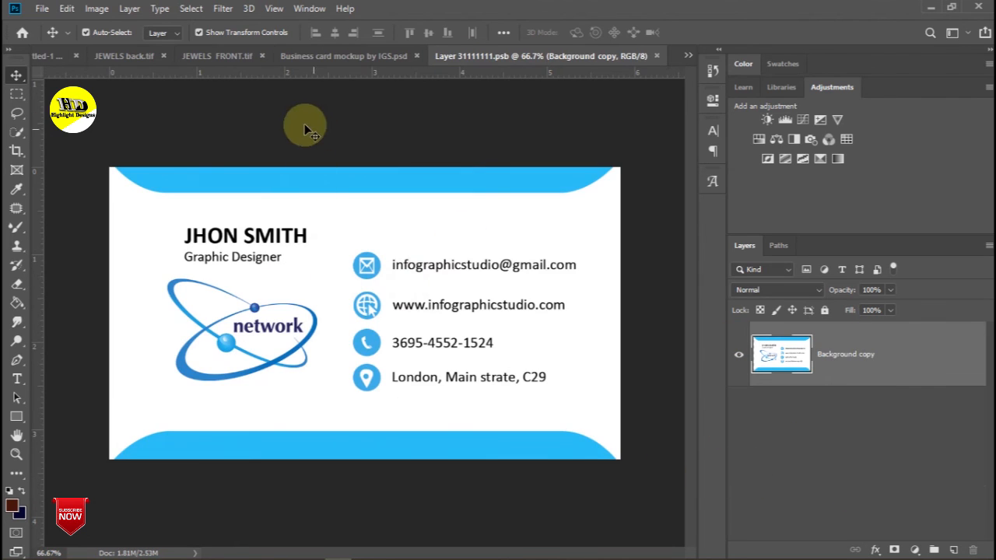
pyautogui.moveTo(527, 550)
pyautogui.click(581, 550)
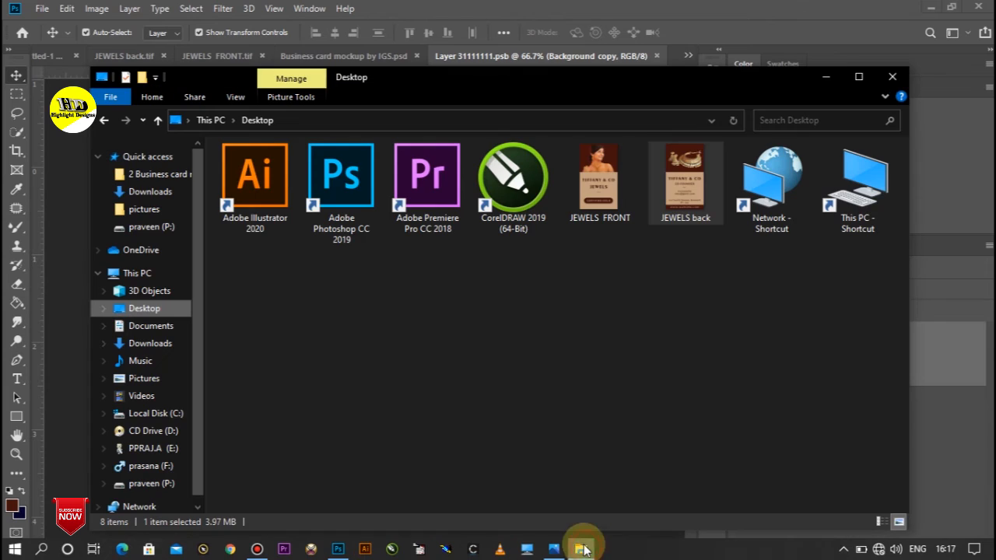
pyautogui.moveTo(674, 212); pyautogui.dragTo(300, 303)
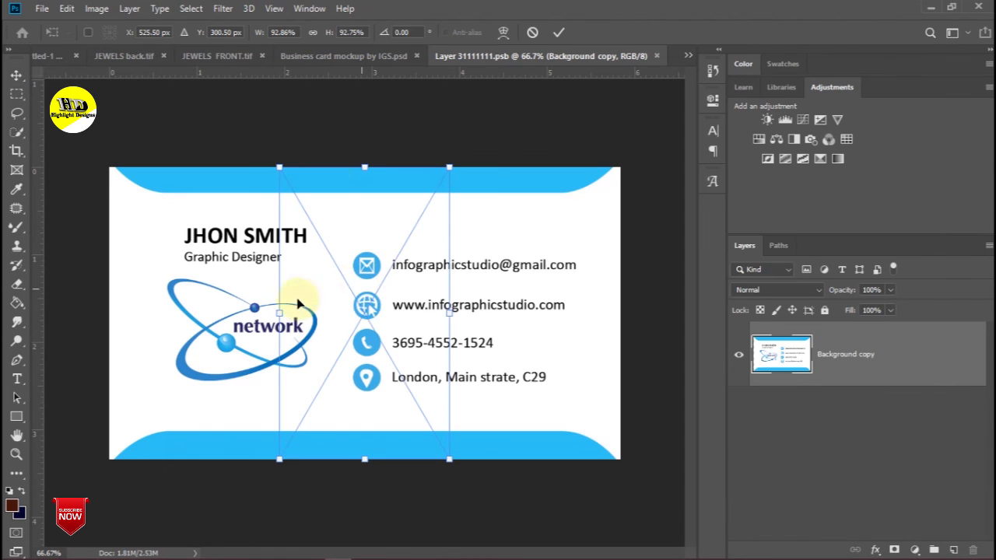
# - Rotate JEWELS back a quarter turn, enlarge it over the card, hide the blue design, and save
pyautogui.moveTo(257, 220); pyautogui.dragTo(230, 398)
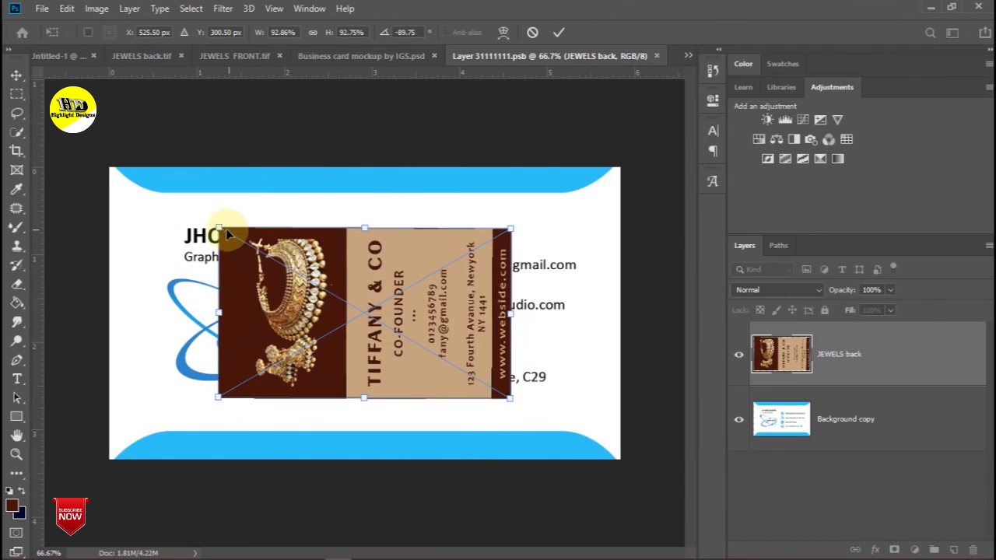
pyautogui.moveTo(178, 202); pyautogui.dragTo(111, 164)
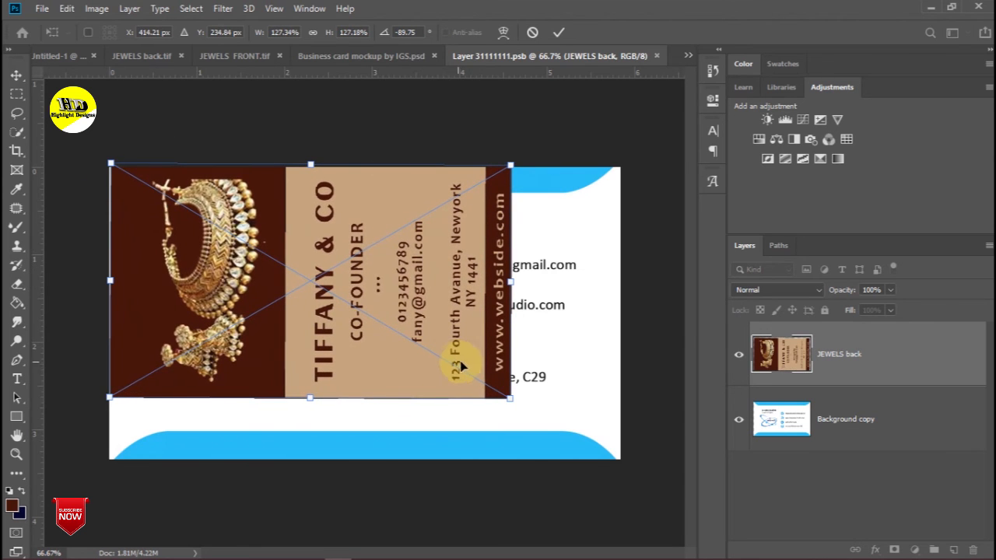
pyautogui.moveTo(509, 397); pyautogui.dragTo(620, 463)
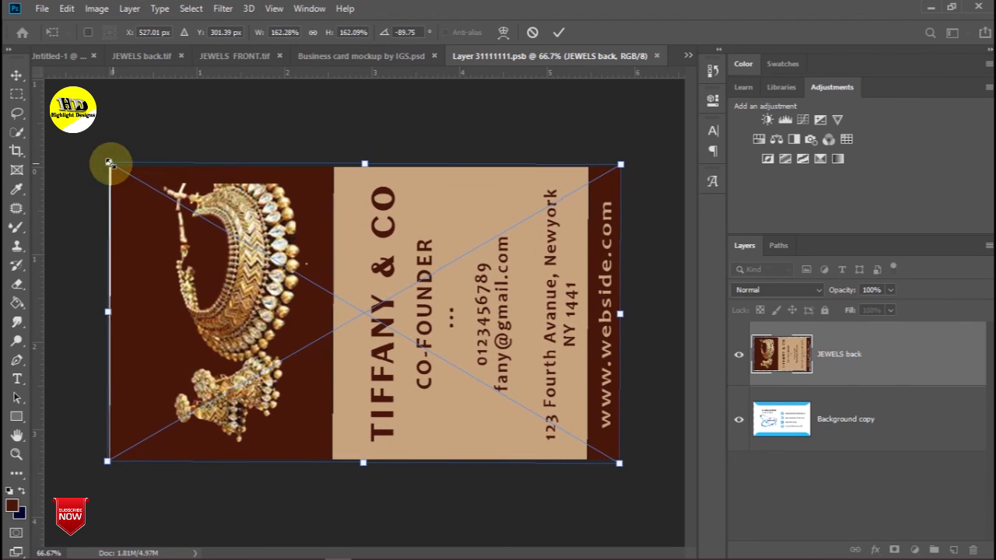
pyautogui.moveTo(109, 163); pyautogui.dragTo(107, 163)
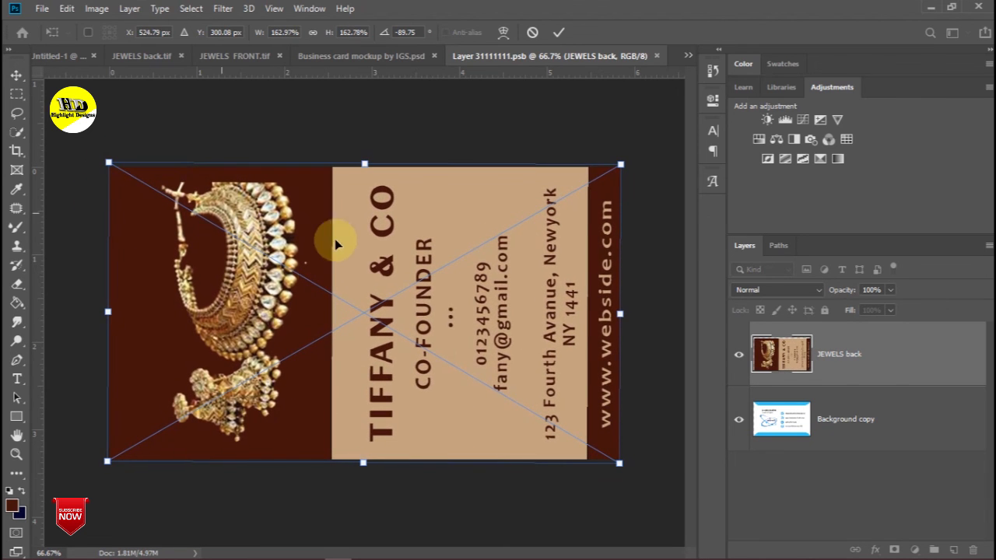
pyautogui.click(739, 421)
pyautogui.click(657, 57)
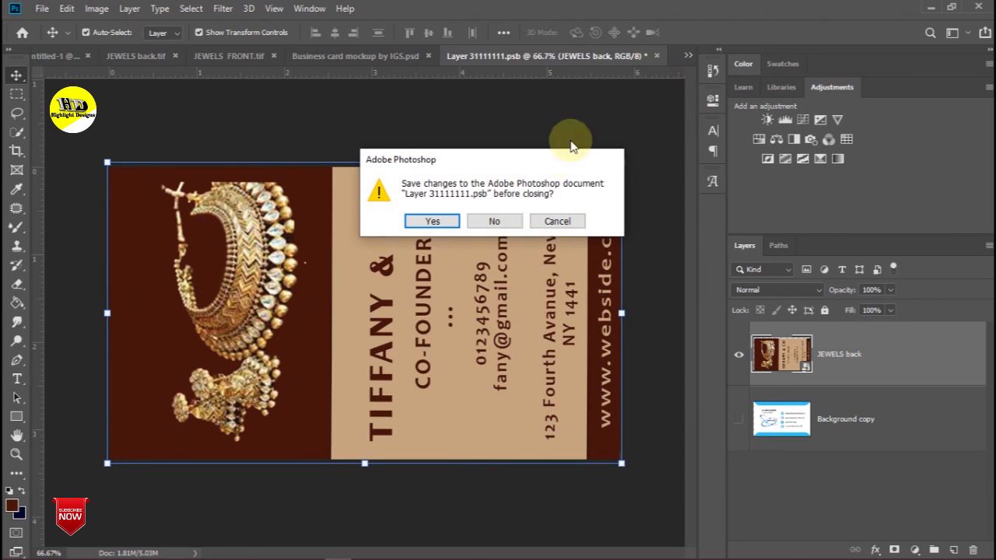
pyautogui.click(433, 222)
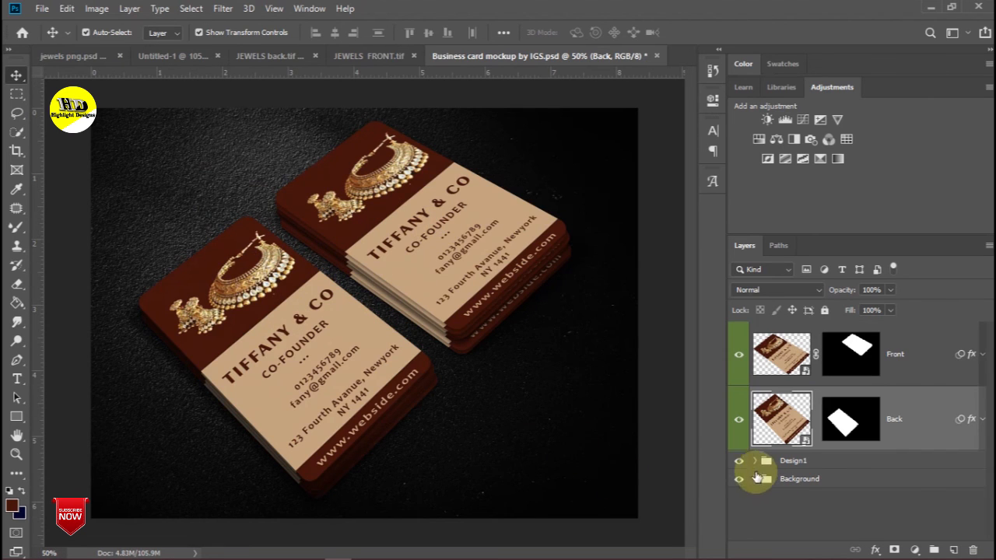
# - Show the wood background, reopen and close the Back smart object, then undo with Ctrl+Z
pyautogui.scroll(-3, 829, 480)
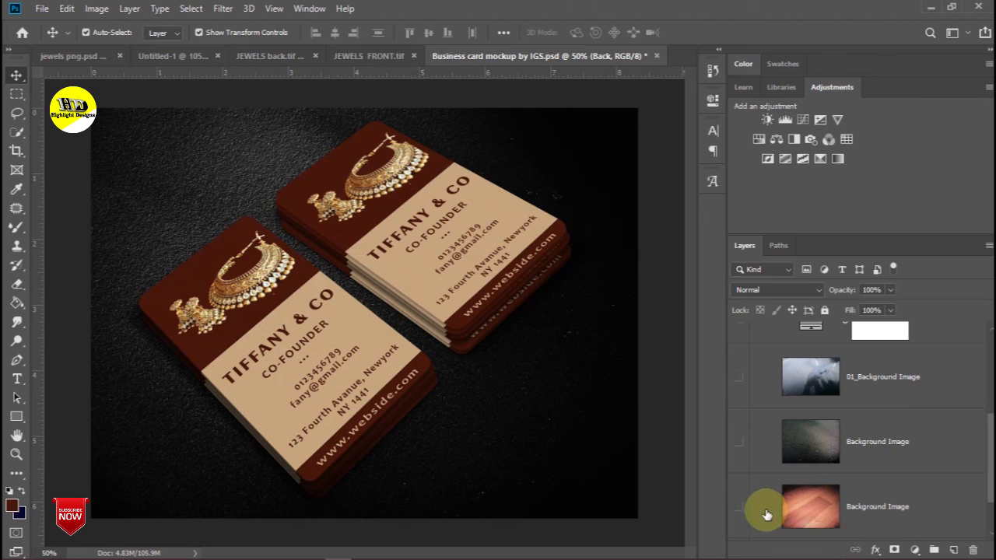
pyautogui.scroll(-1, 772, 487)
pyautogui.click(739, 443)
pyautogui.scroll(5, 776, 408)
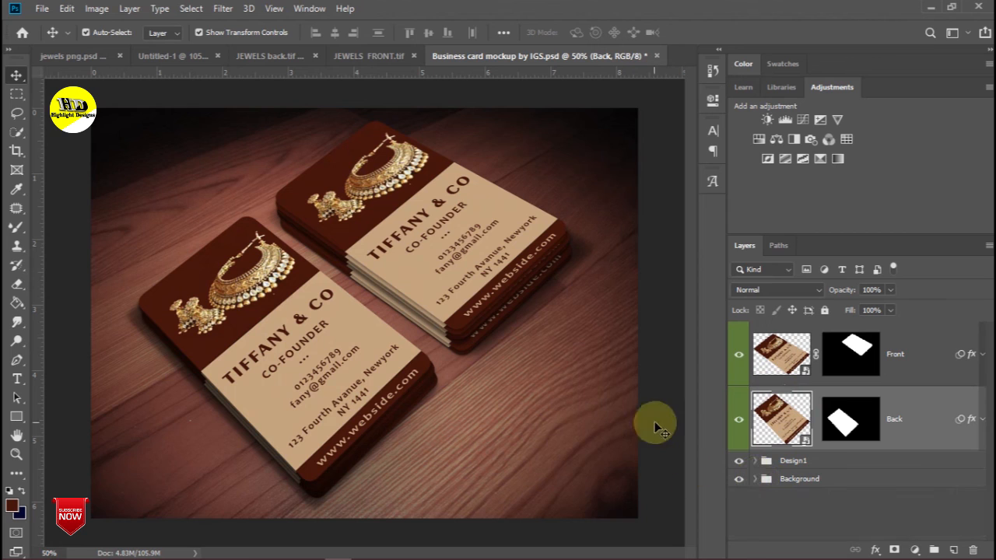
pyautogui.click(739, 421)
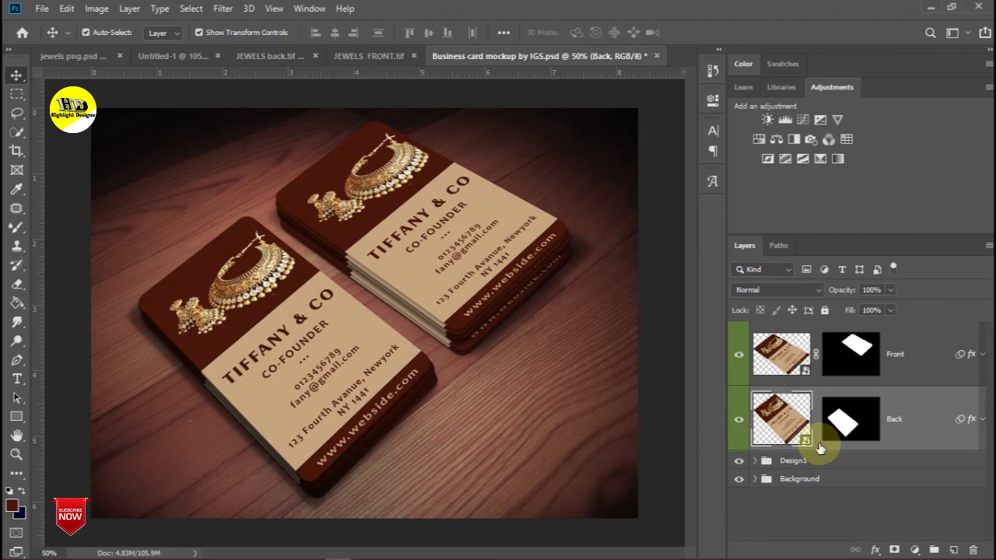
pyautogui.doubleClick(803, 440)
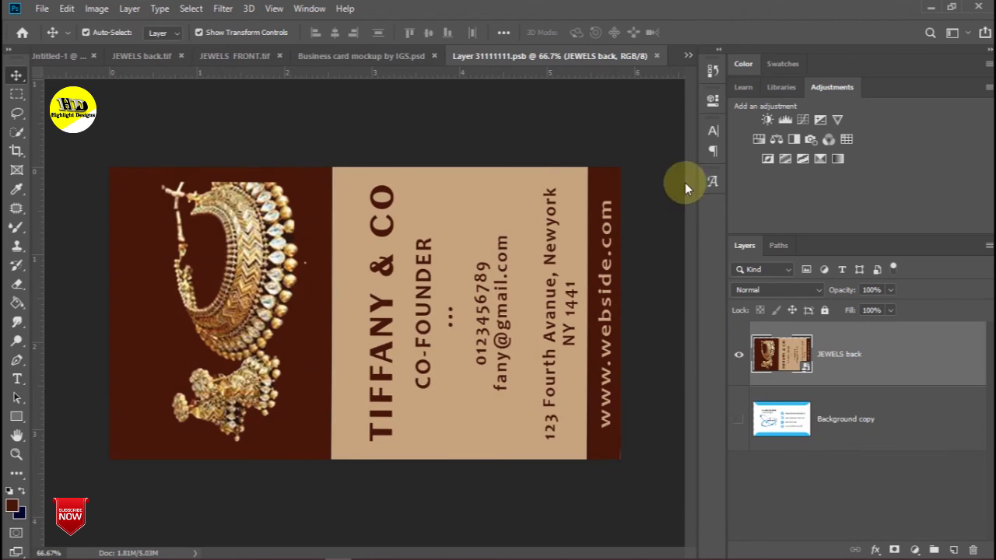
pyautogui.hotkey('ctrl', 'w')
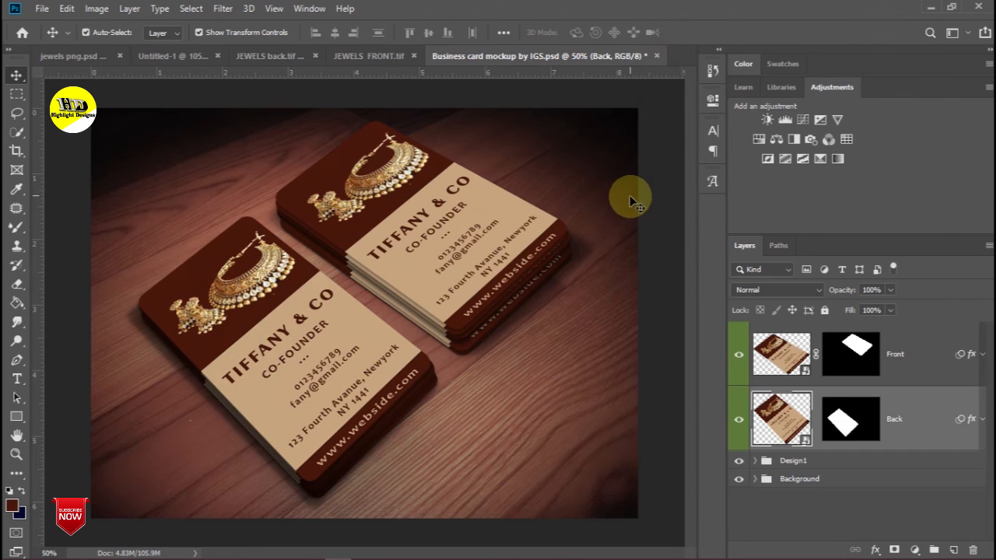
pyautogui.hotkey('ctrl', 'z')
pyautogui.hotkey('ctrl', 'z')
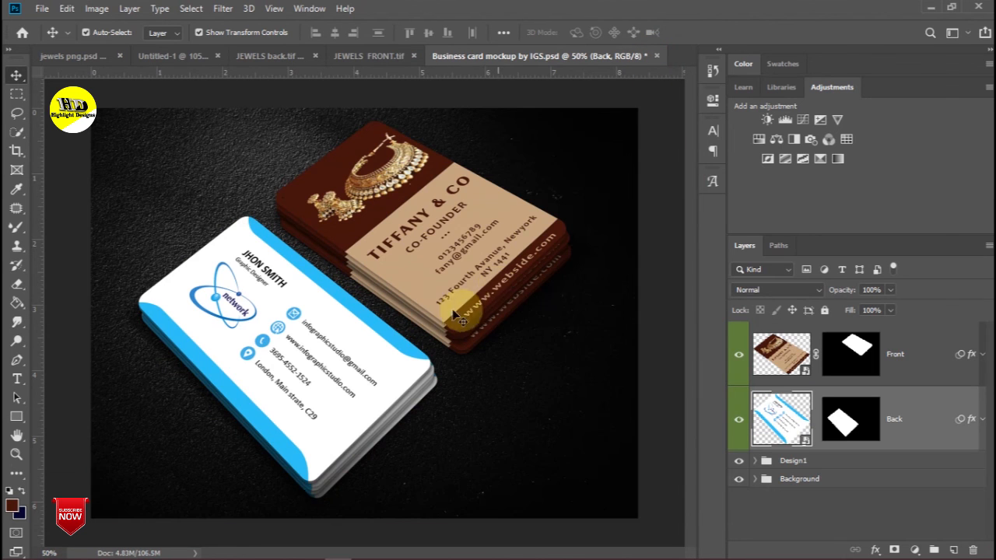
# - Place the JEWELS FRONT image from the Desktop into the Back smart object
pyautogui.doubleClick(804, 440)
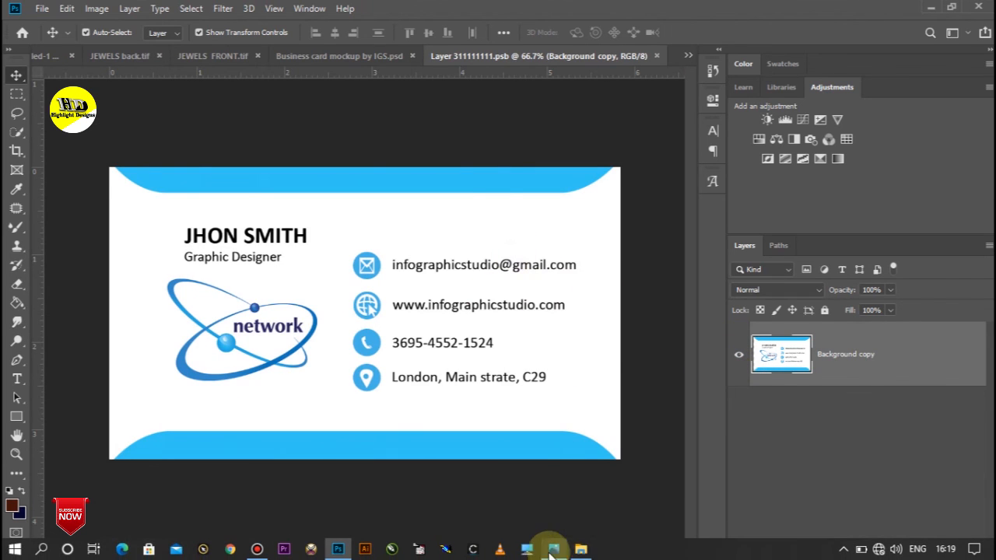
pyautogui.click(576, 550)
pyautogui.moveTo(599, 183); pyautogui.dragTo(376, 333)
# - Rotate JEWELS FRONT -90°, enlarge it to cover the card, and hide the blue design
pyautogui.moveTo(277, 156); pyautogui.dragTo(234, 388)
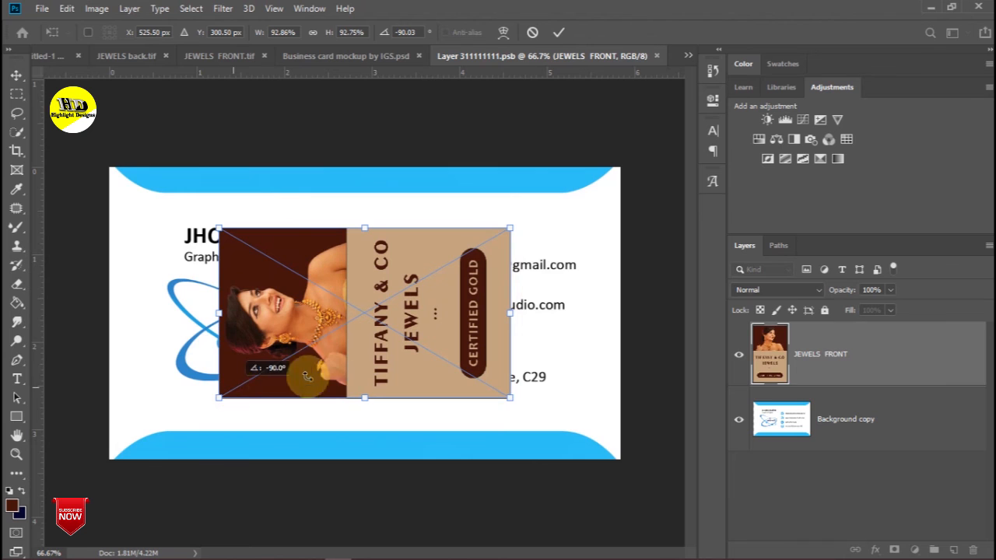
pyautogui.moveTo(632, 452); pyautogui.dragTo(630, 451)
pyautogui.moveTo(220, 229); pyautogui.dragTo(108, 164)
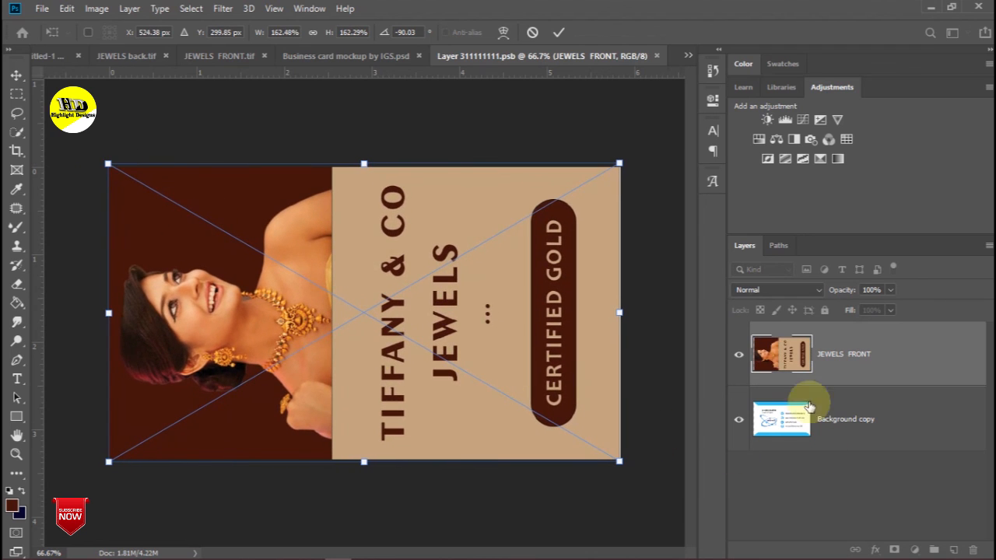
pyautogui.click(737, 424)
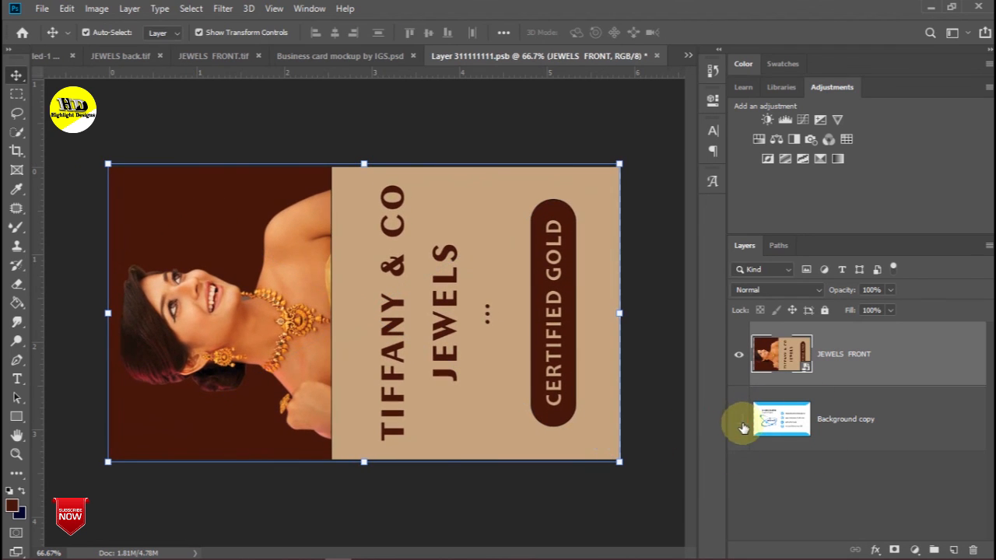
pyautogui.click(656, 56)
# - Save the Back smart object, then hide the dark Background Image and show the wood layer
pyautogui.click(431, 221)
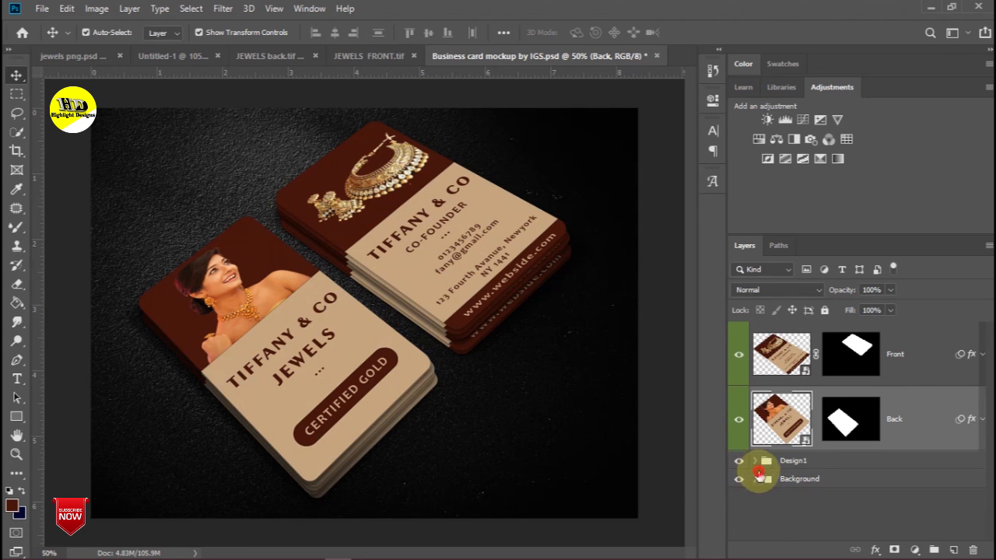
pyautogui.click(757, 478)
pyautogui.scroll(-5, 786, 436)
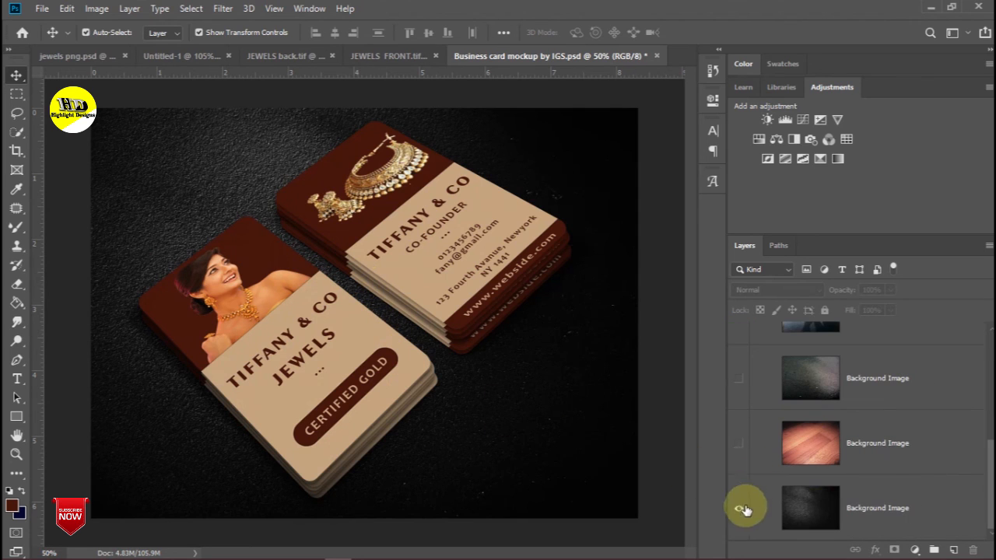
pyautogui.click(740, 514)
pyautogui.click(739, 444)
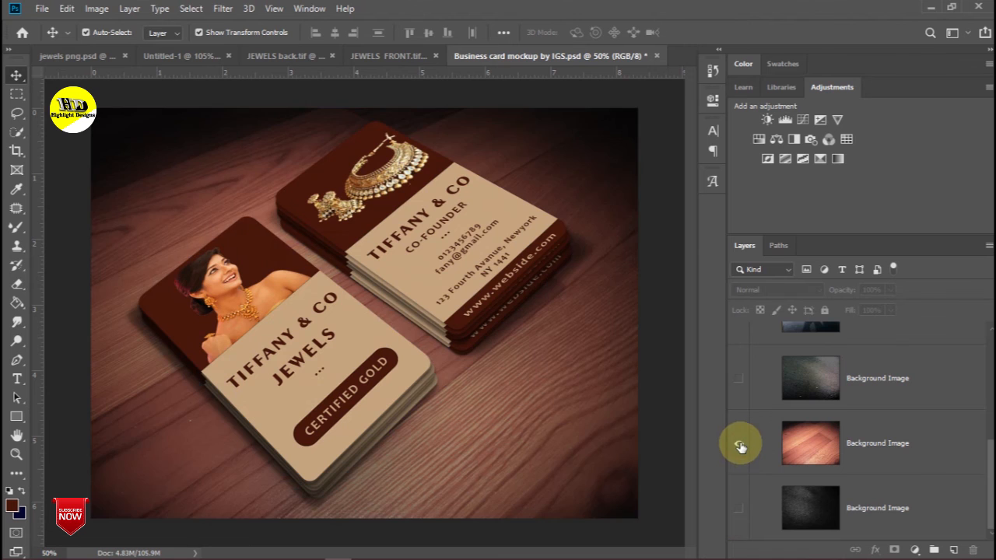
pyautogui.scroll(3, 754, 404)
pyautogui.scroll(3, 754, 404)
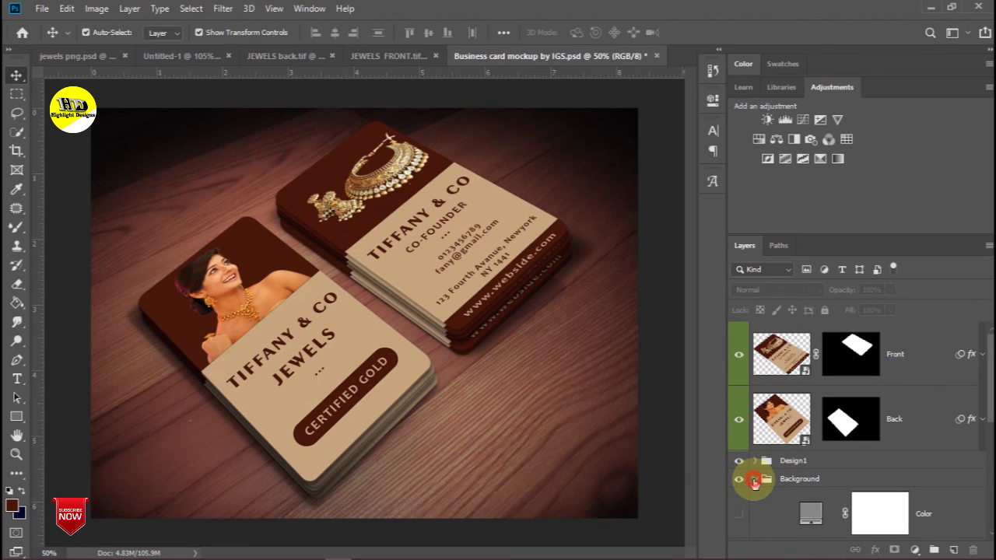
pyautogui.click(754, 481)
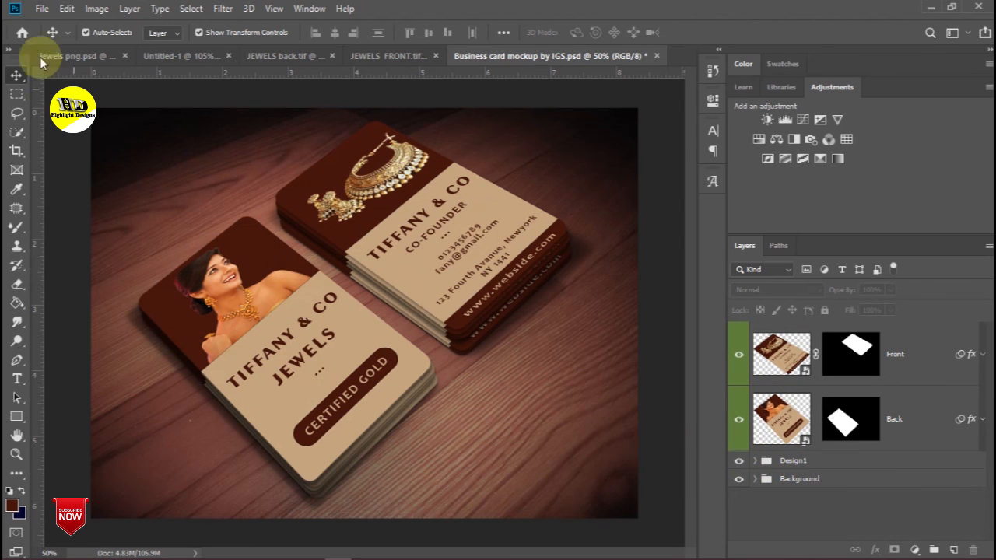
# - Save the mockup, then save it as a PSD named 'Business card mockup by IGS 1'
pyautogui.click(44, 11)
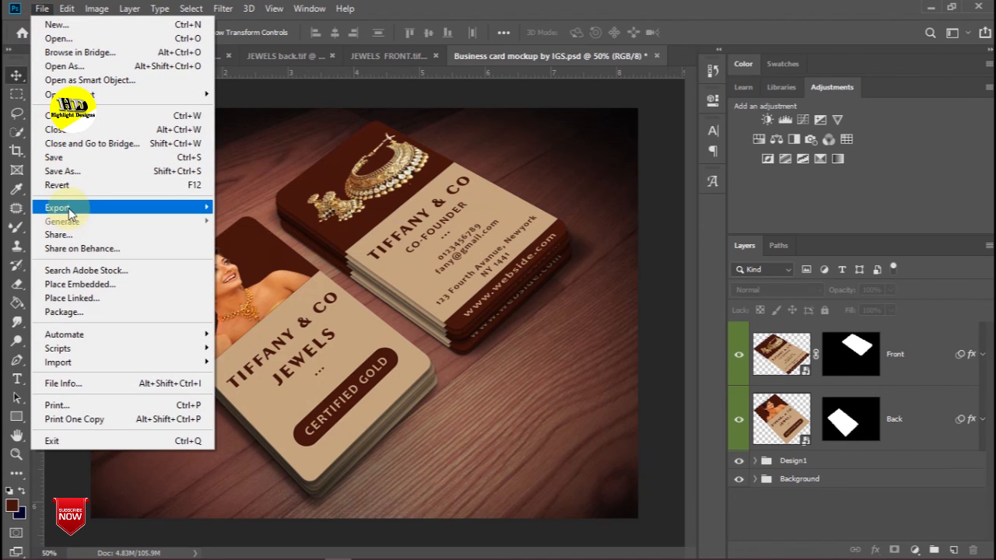
pyautogui.click(59, 158)
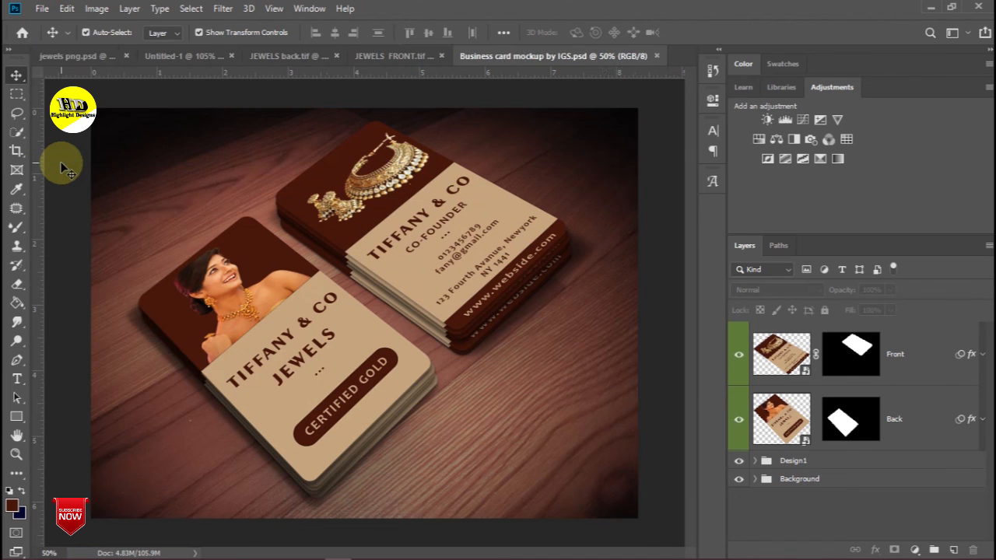
pyautogui.click(37, 8)
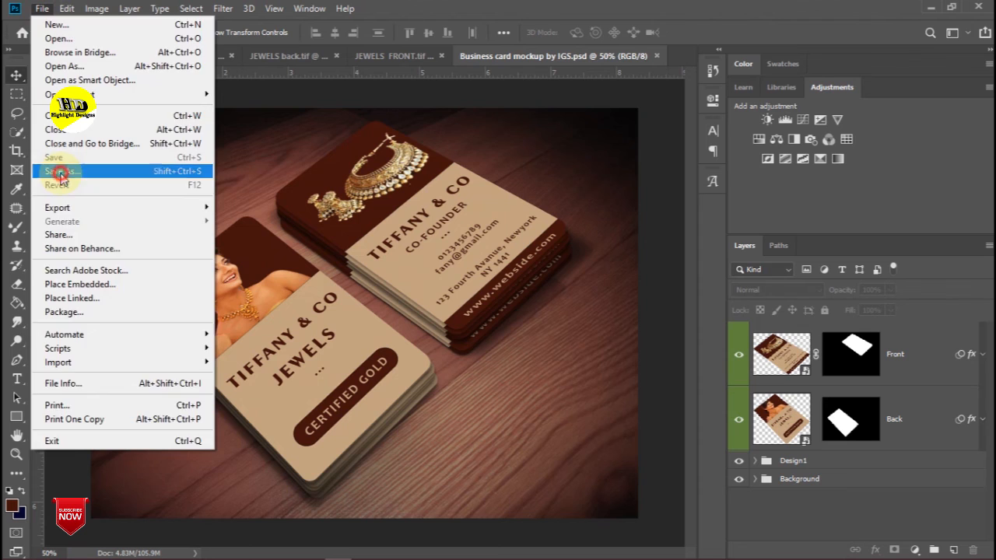
pyautogui.click(60, 172)
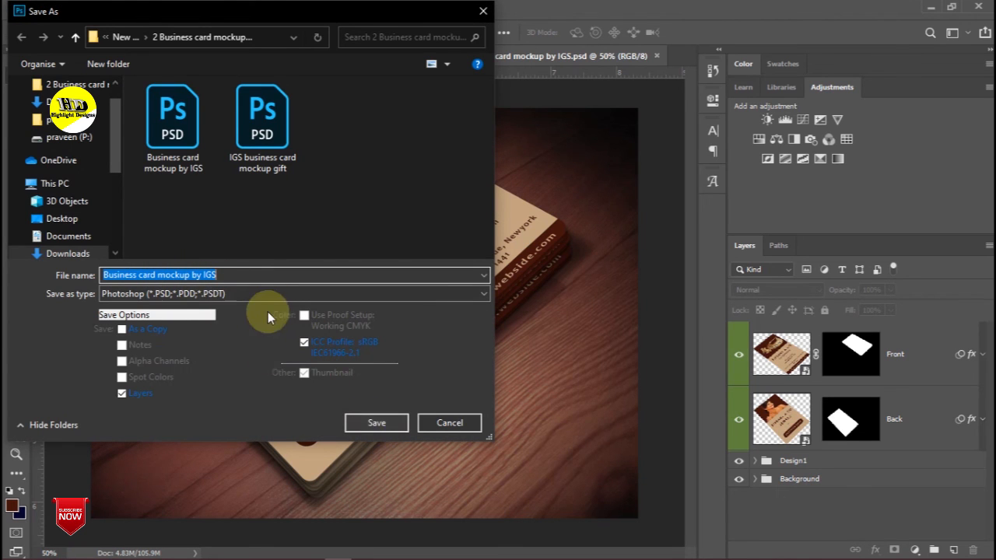
pyautogui.click(362, 421)
pyautogui.click(660, 152)
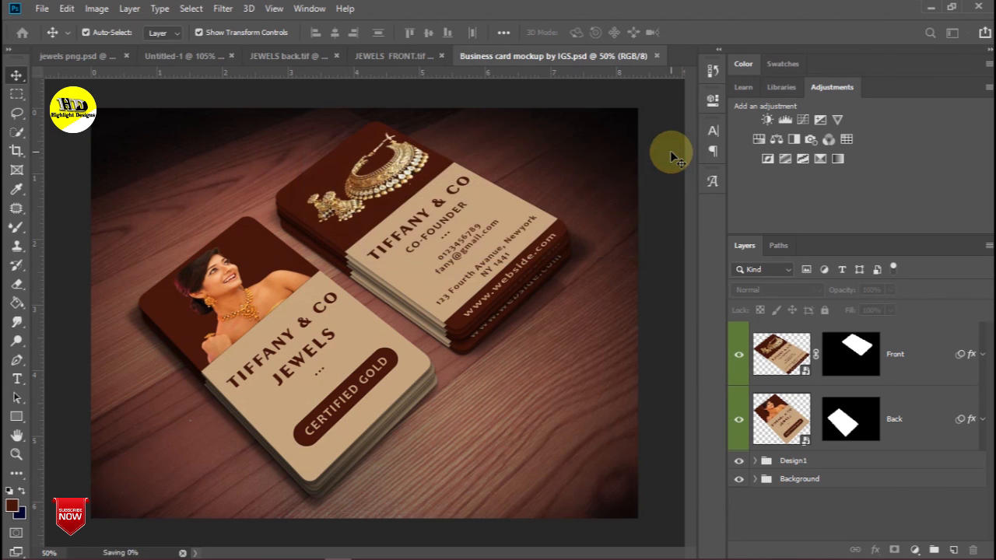